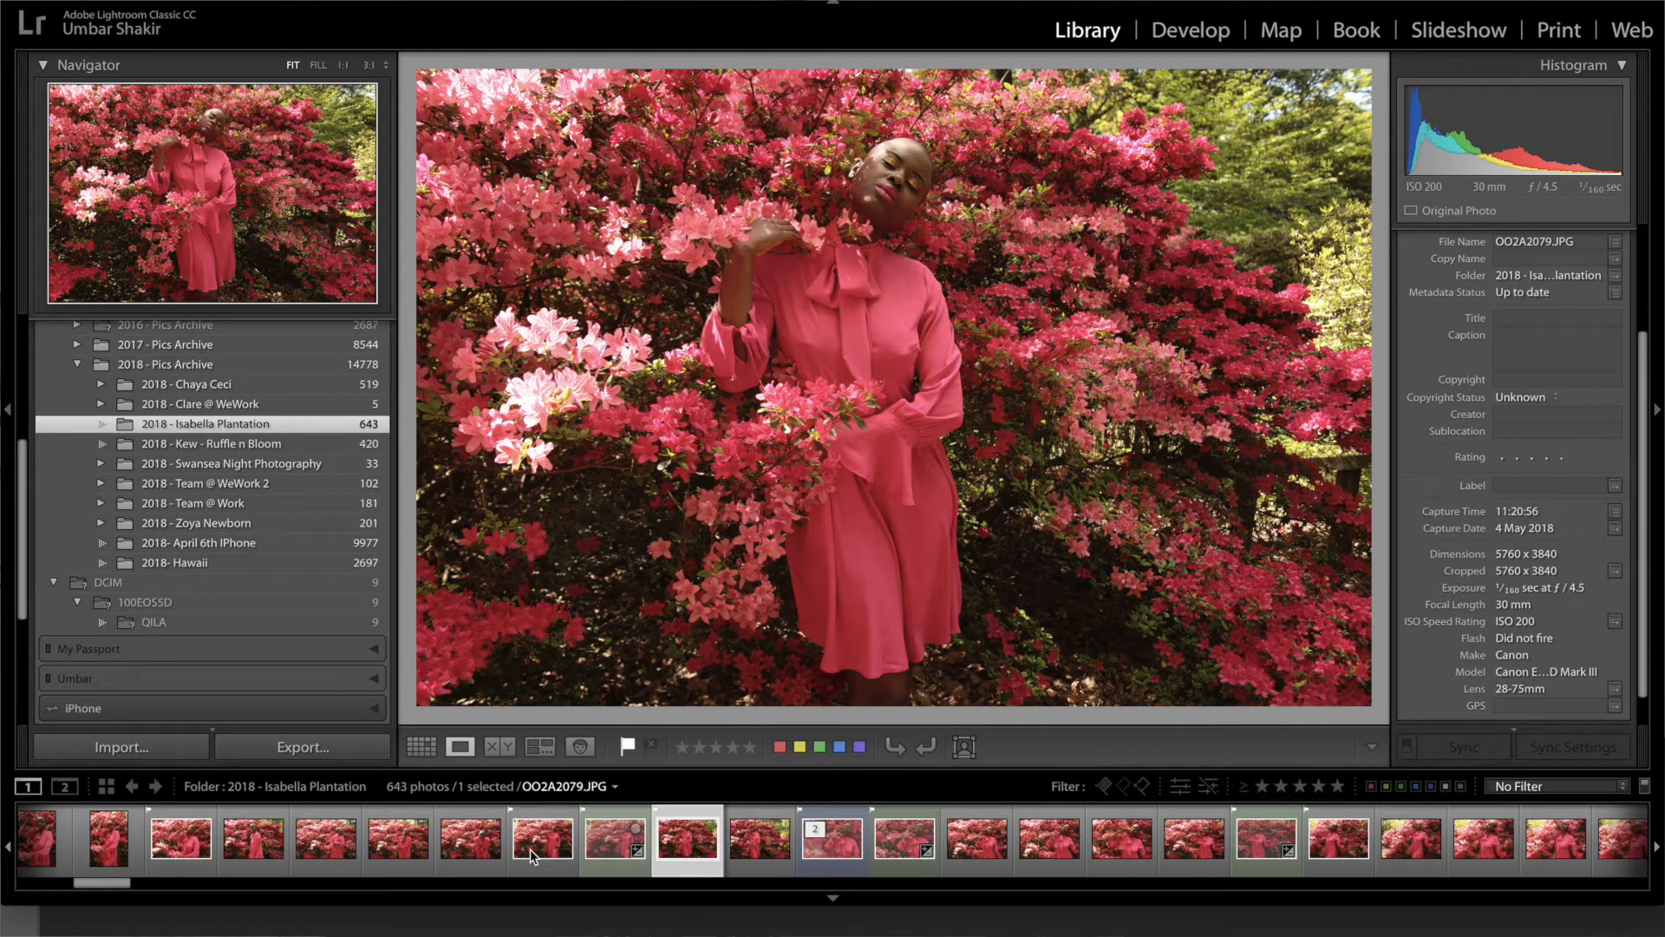
Flag photo OO2A2079.JPG as a pick and filter the filmstrip to flagged photos only.
{"action": "left_click", "coordinate": [628, 748]}
{"action": "left_click", "coordinate": [1104, 787]}
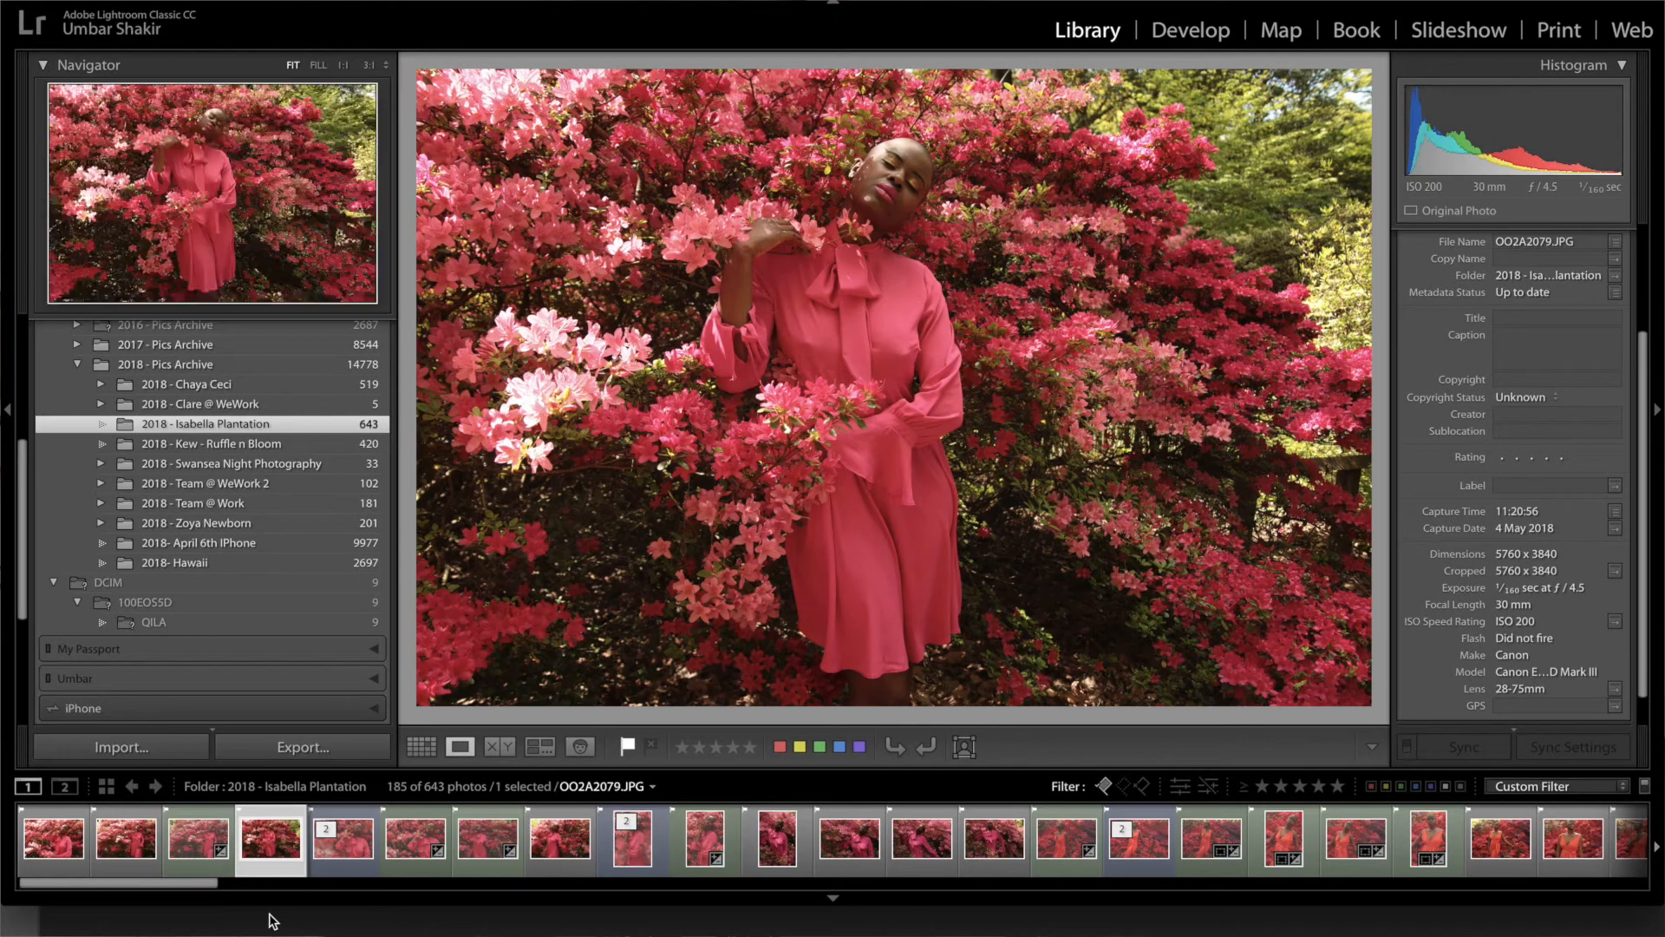
Give photo OO2A2081.JPG a green colour label and narrow the filter to green-labelled picks.
{"action": "left_click", "coordinate": [431, 869]}
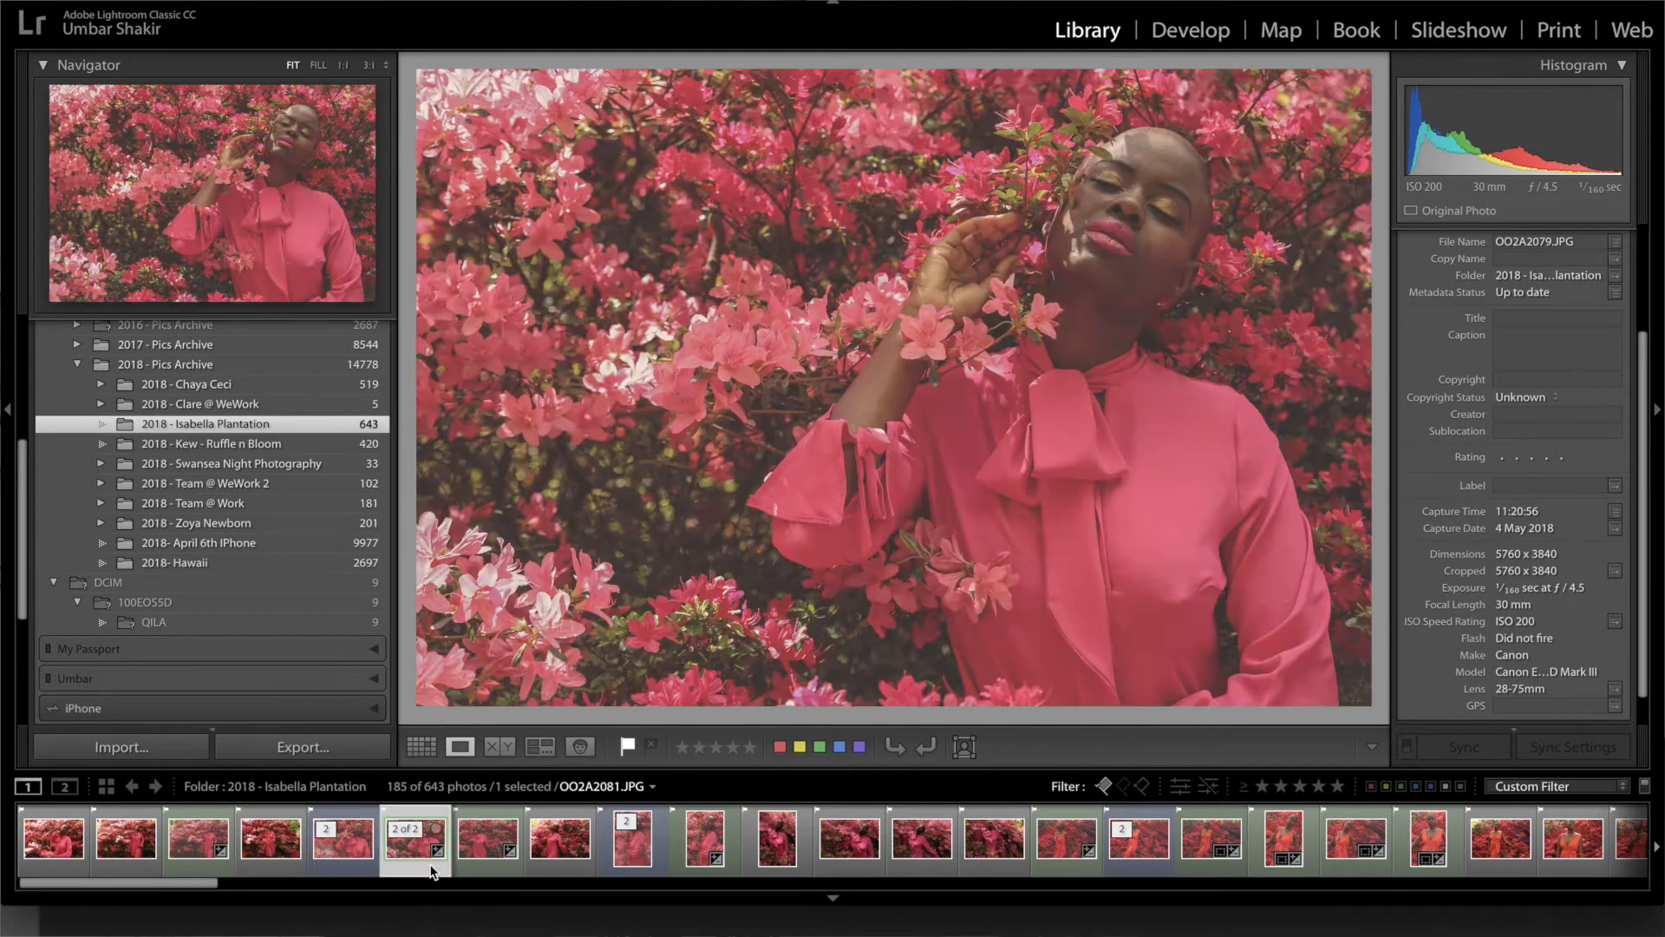
{"action": "left_click", "coordinate": [819, 746]}
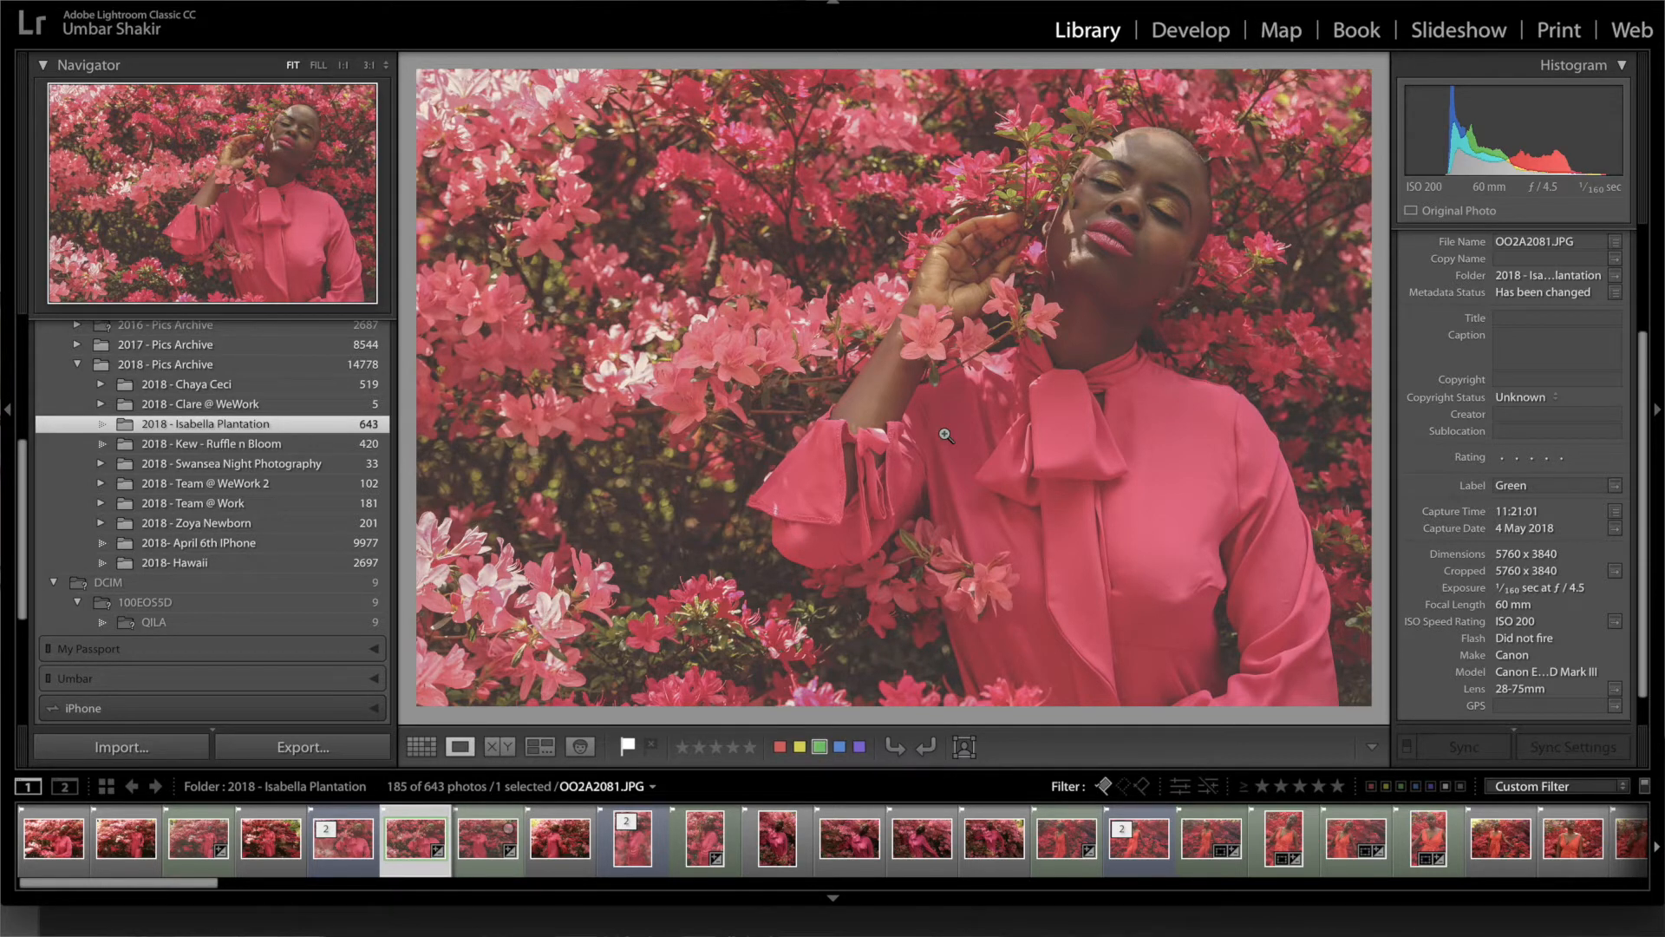
{"action": "left_click", "coordinate": [1401, 787]}
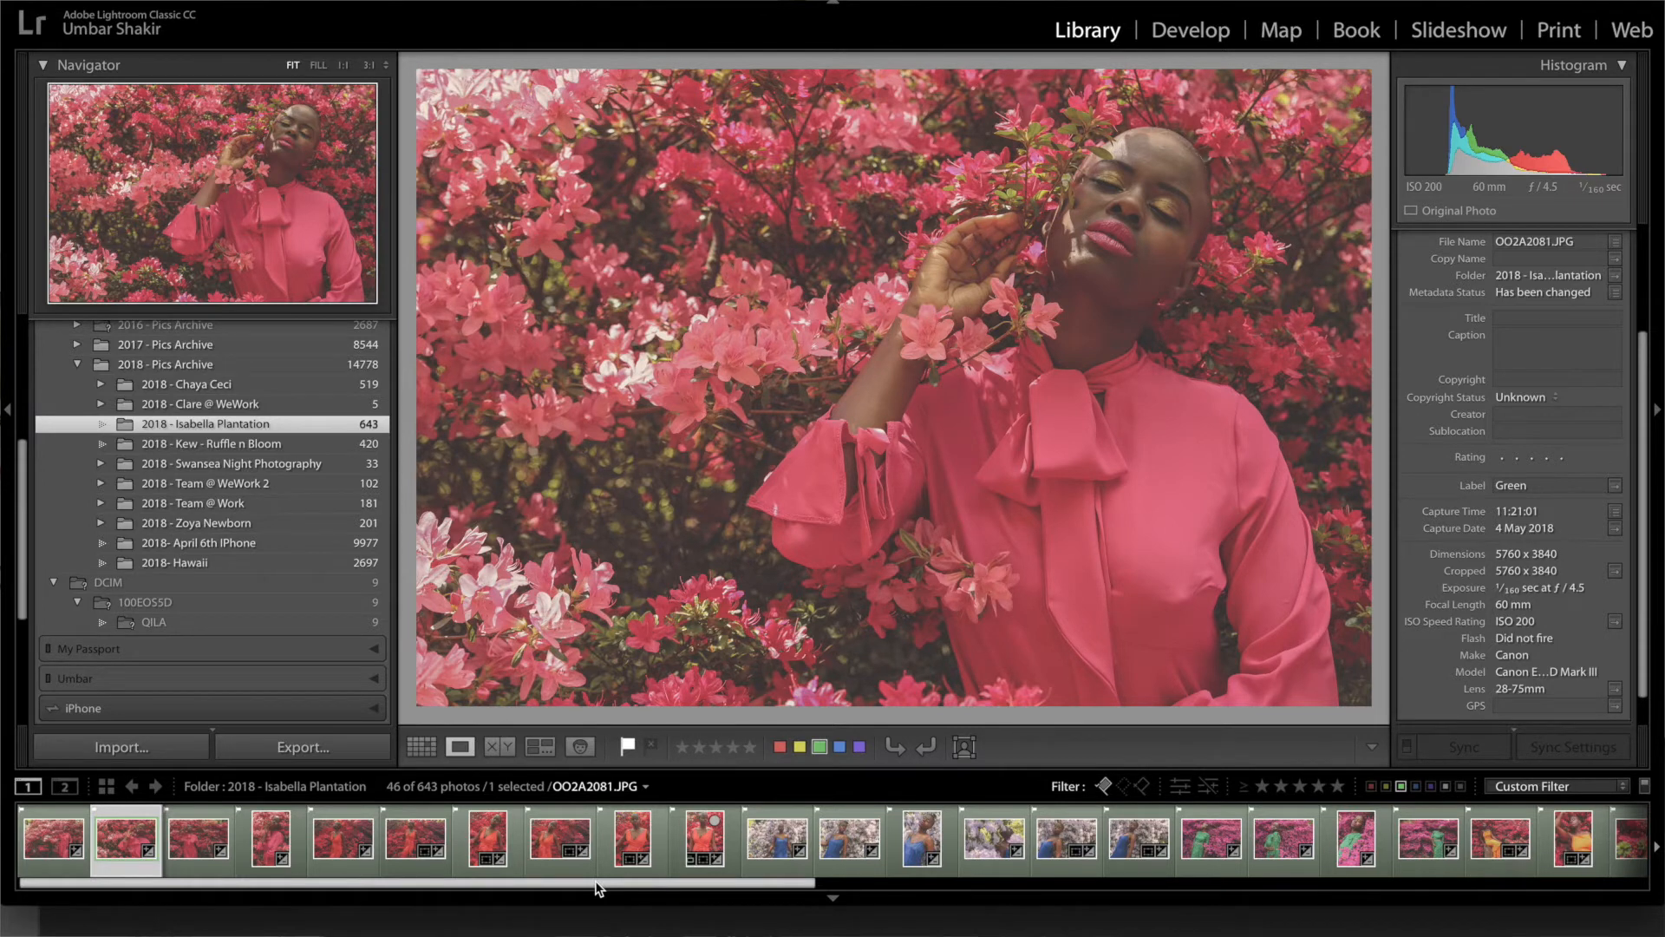
Open the green-dress portrait OO2A2286.JPG in Adobe Photoshop CC 2018 as a copy with Lightroom adjustments.
{"action": "left_click_drag", "start_coordinate": [598, 888], "coordinate": [691, 888]}
{"action": "left_click", "coordinate": [1089, 848]}
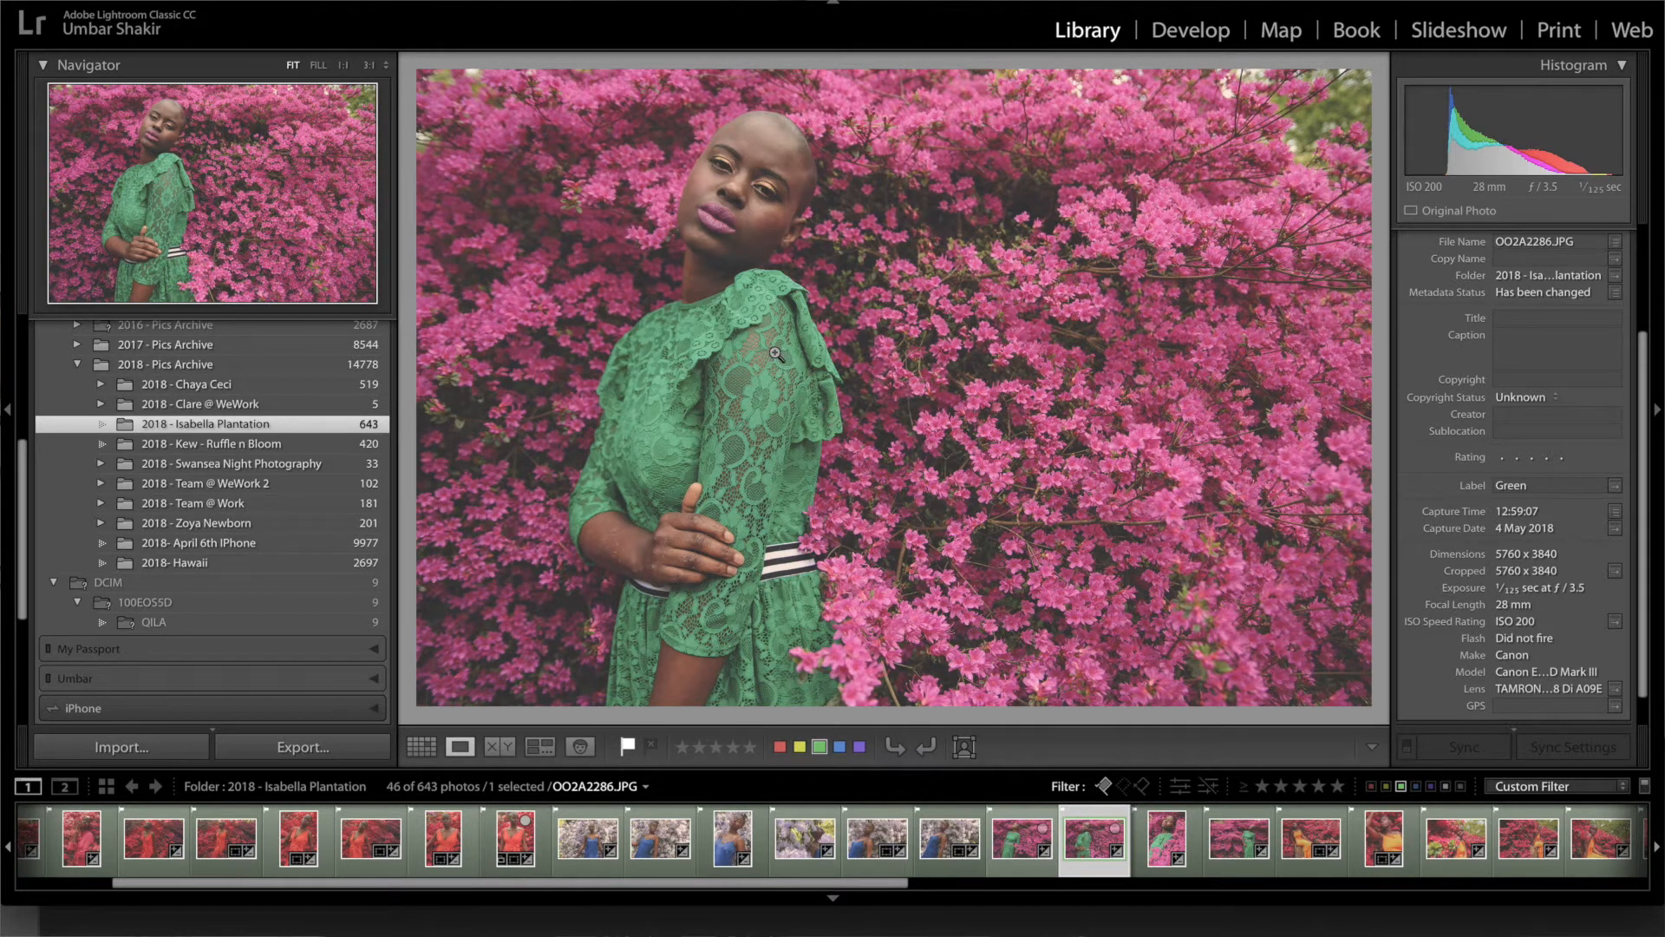
{"action": "right_click", "coordinate": [1095, 849]}
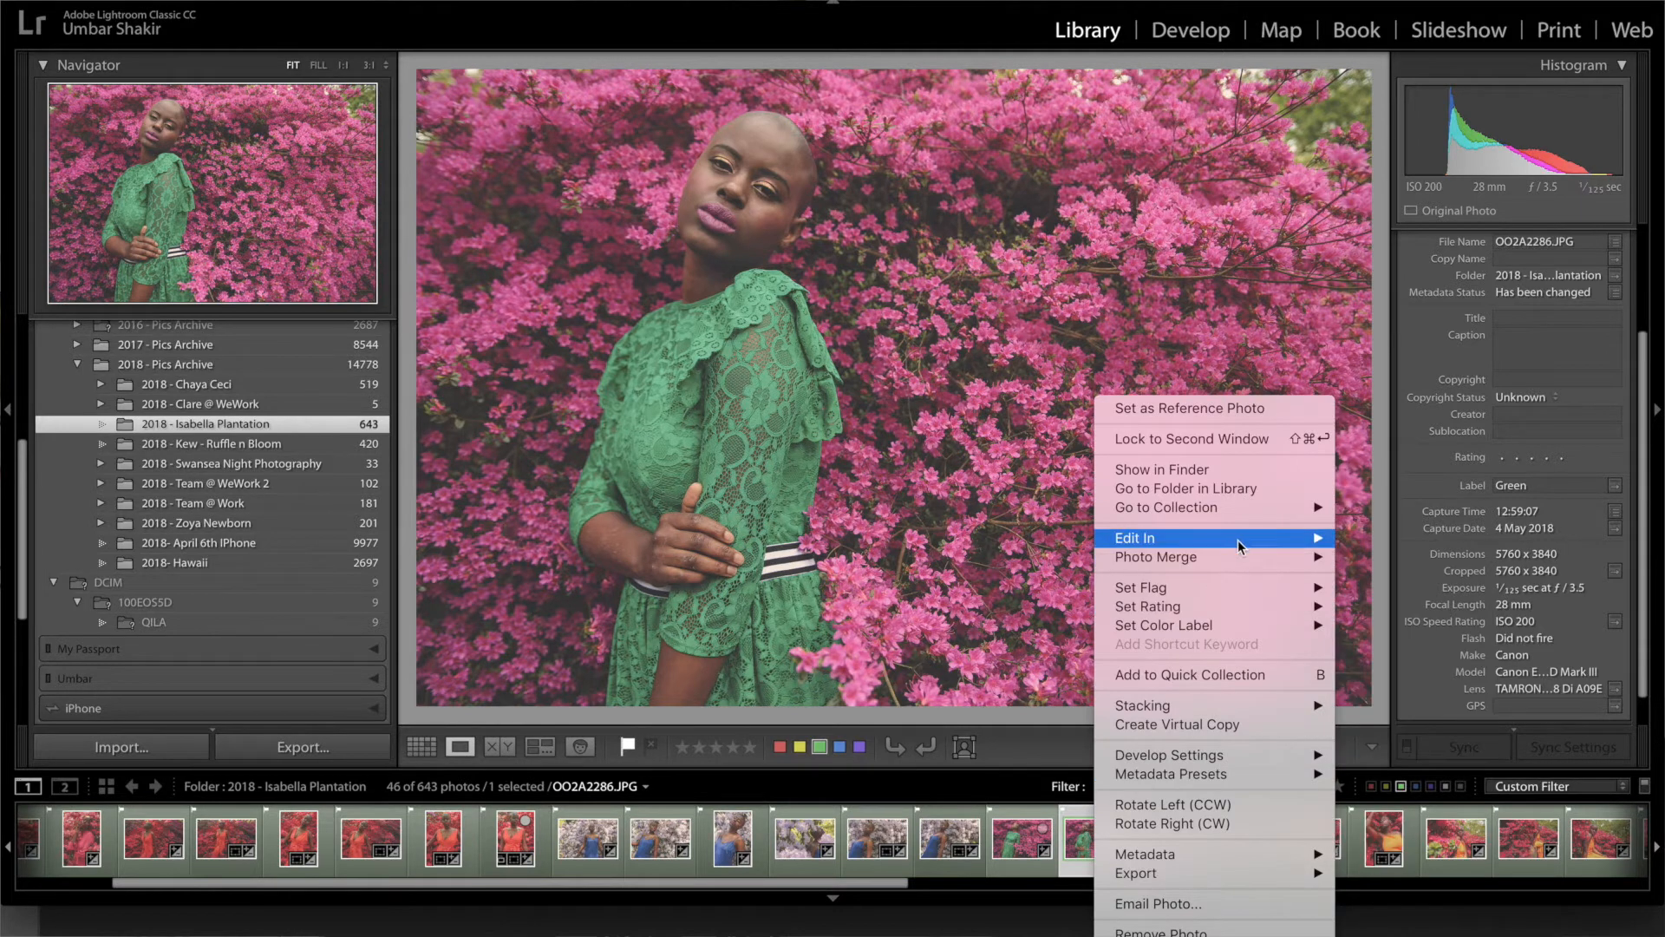
{"action": "mouse_move", "coordinate": [1245, 541]}
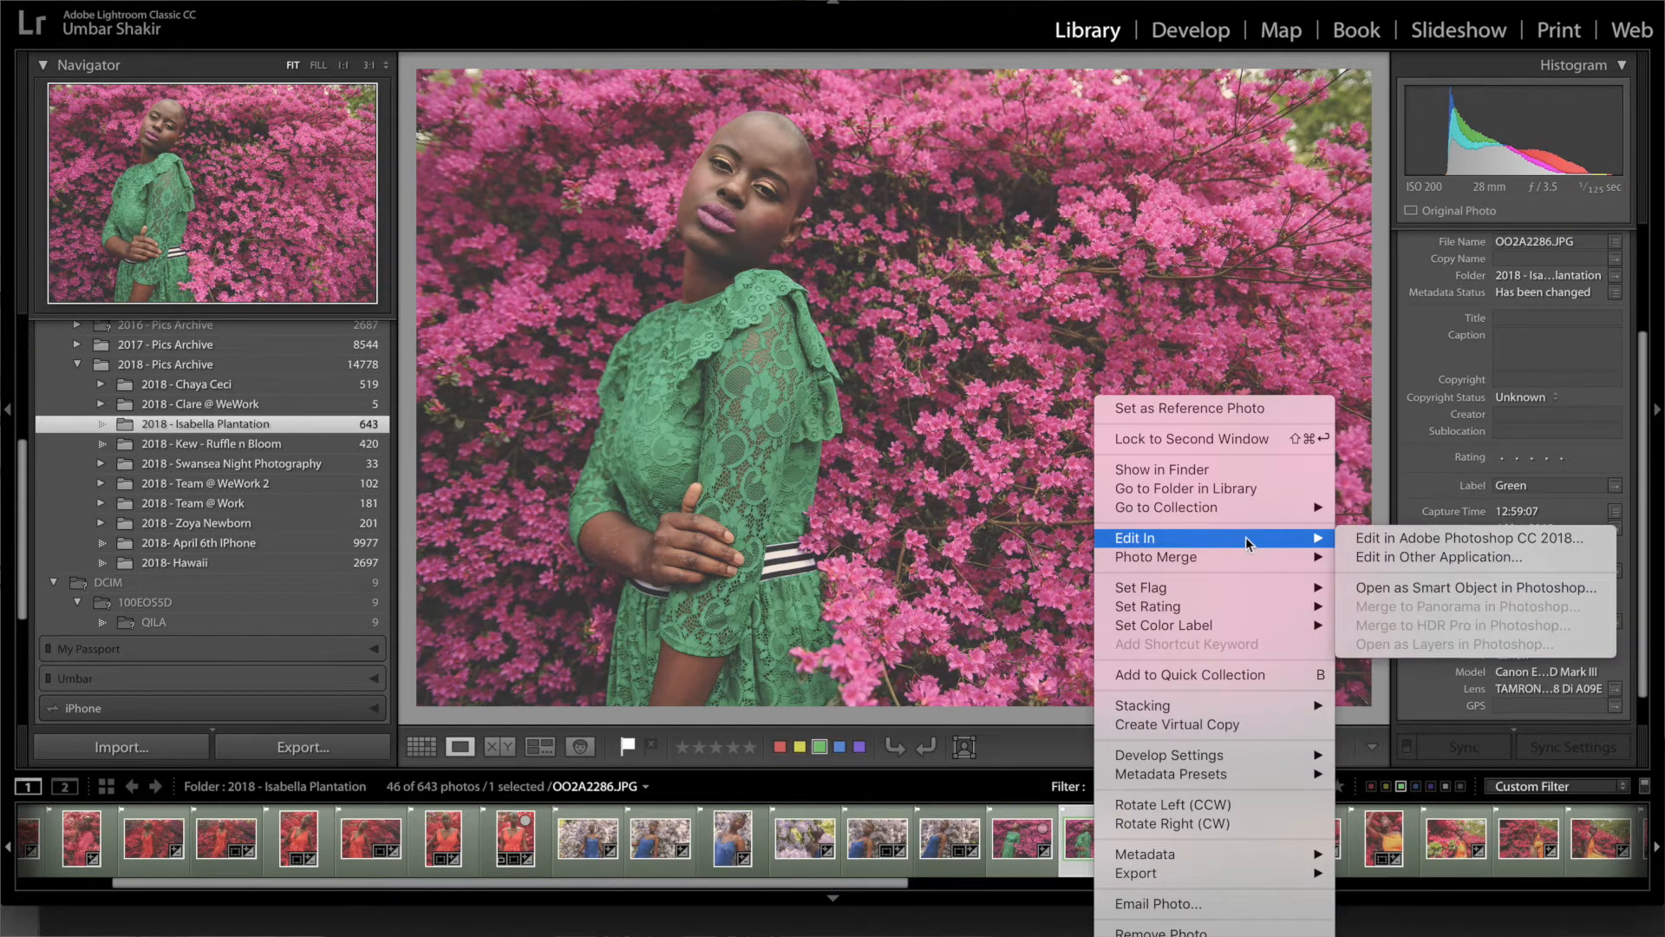
{"action": "left_click", "coordinate": [1422, 538]}
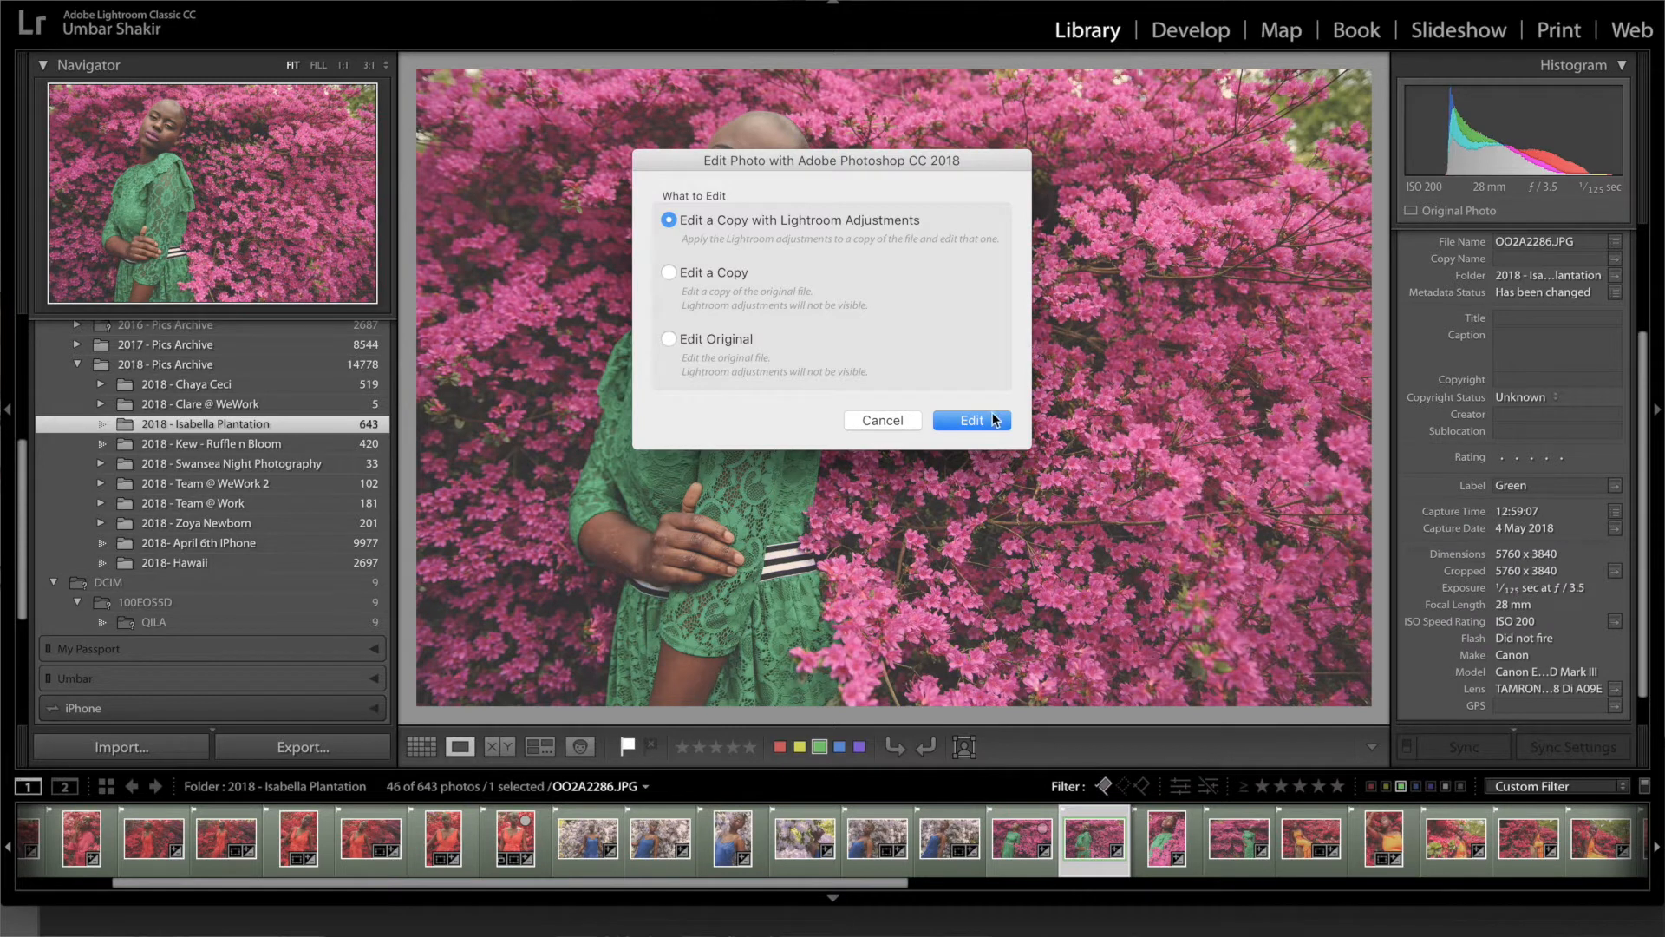
{"action": "left_click", "coordinate": [992, 418]}
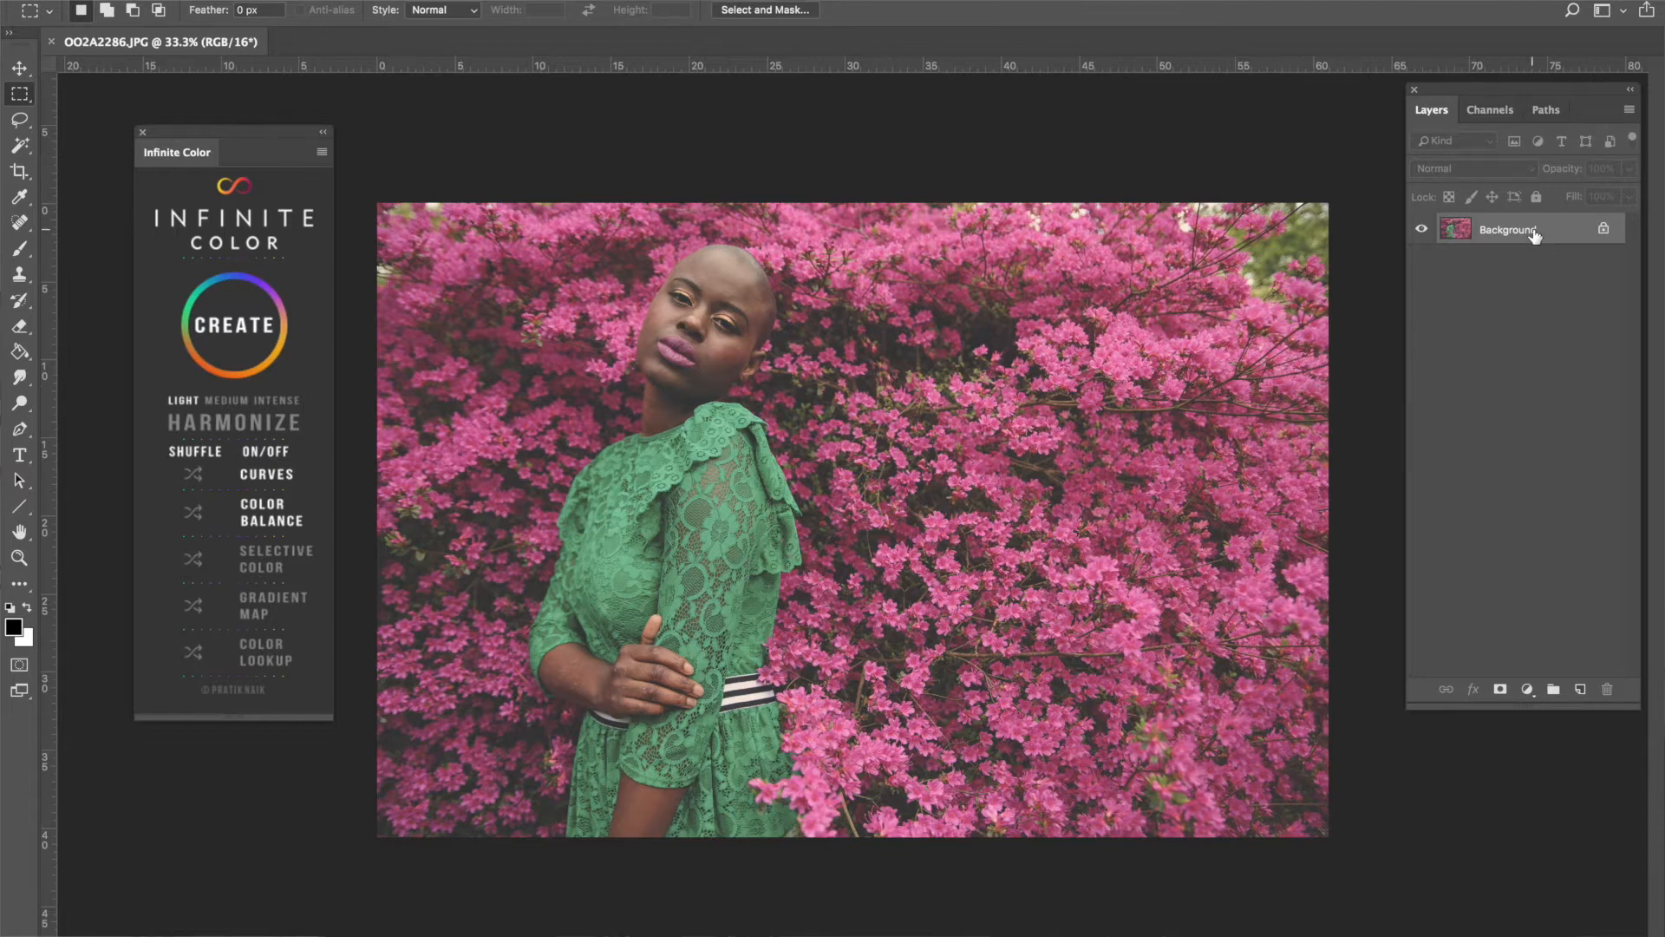
Duplicate the Background layer and use Liquify on the copy to push in the waistline and the ear slightly.
{"action": "left_click_drag", "start_coordinate": [1533, 234], "coordinate": [1580, 690]}
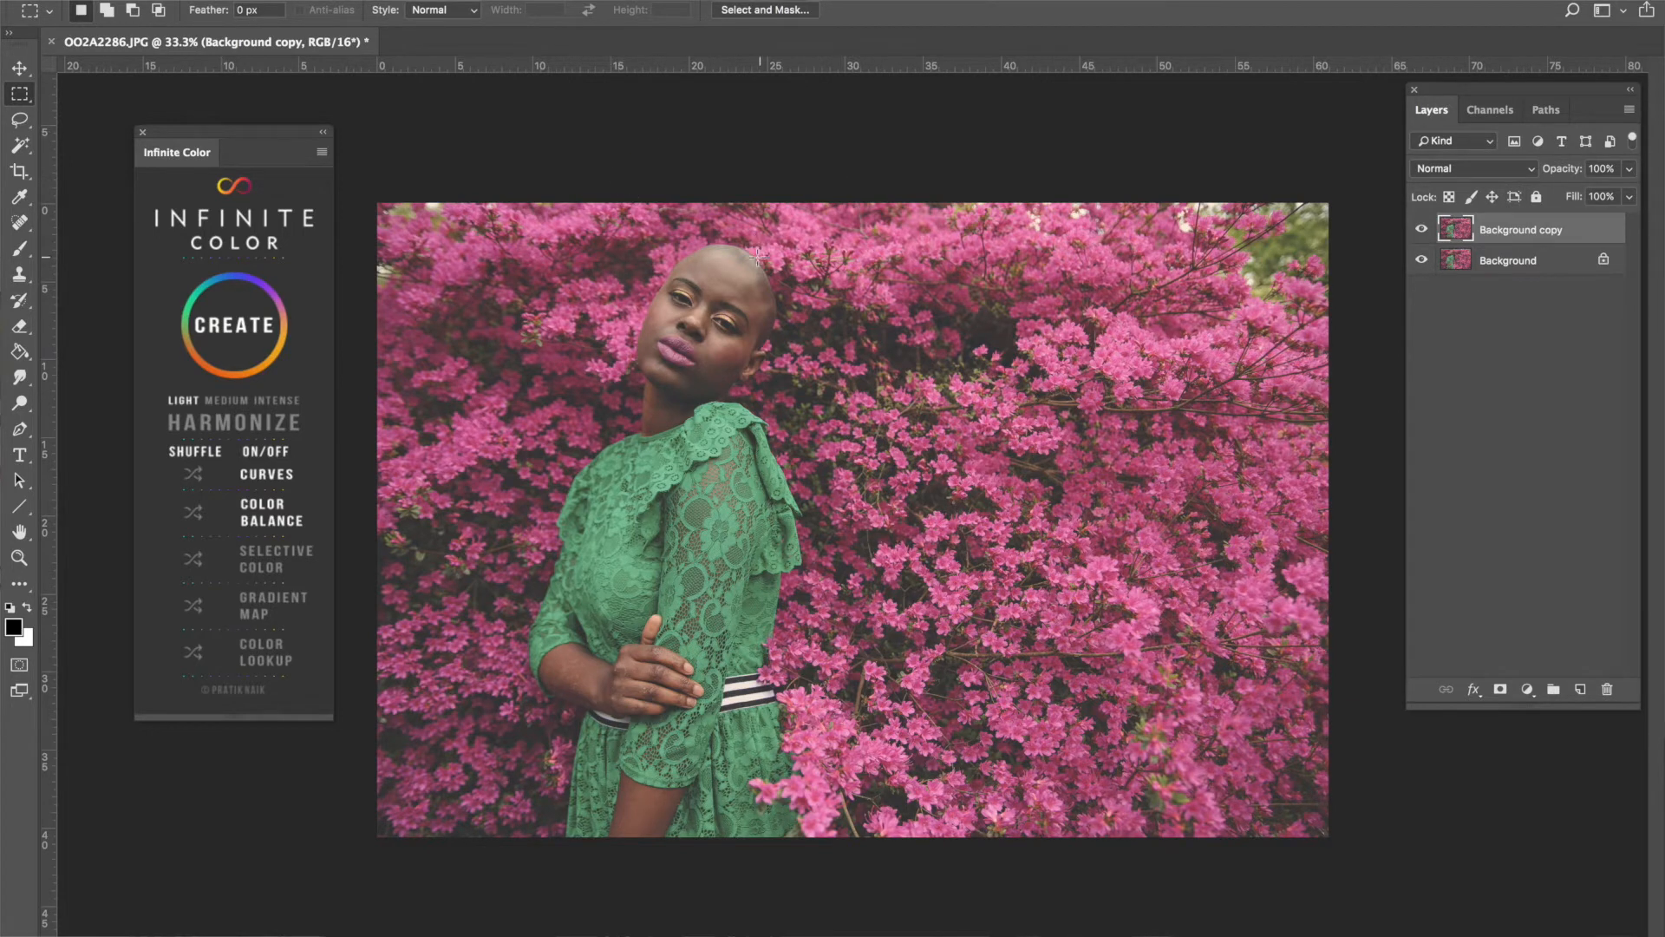
{"action": "left_click", "coordinate": [475, 1]}
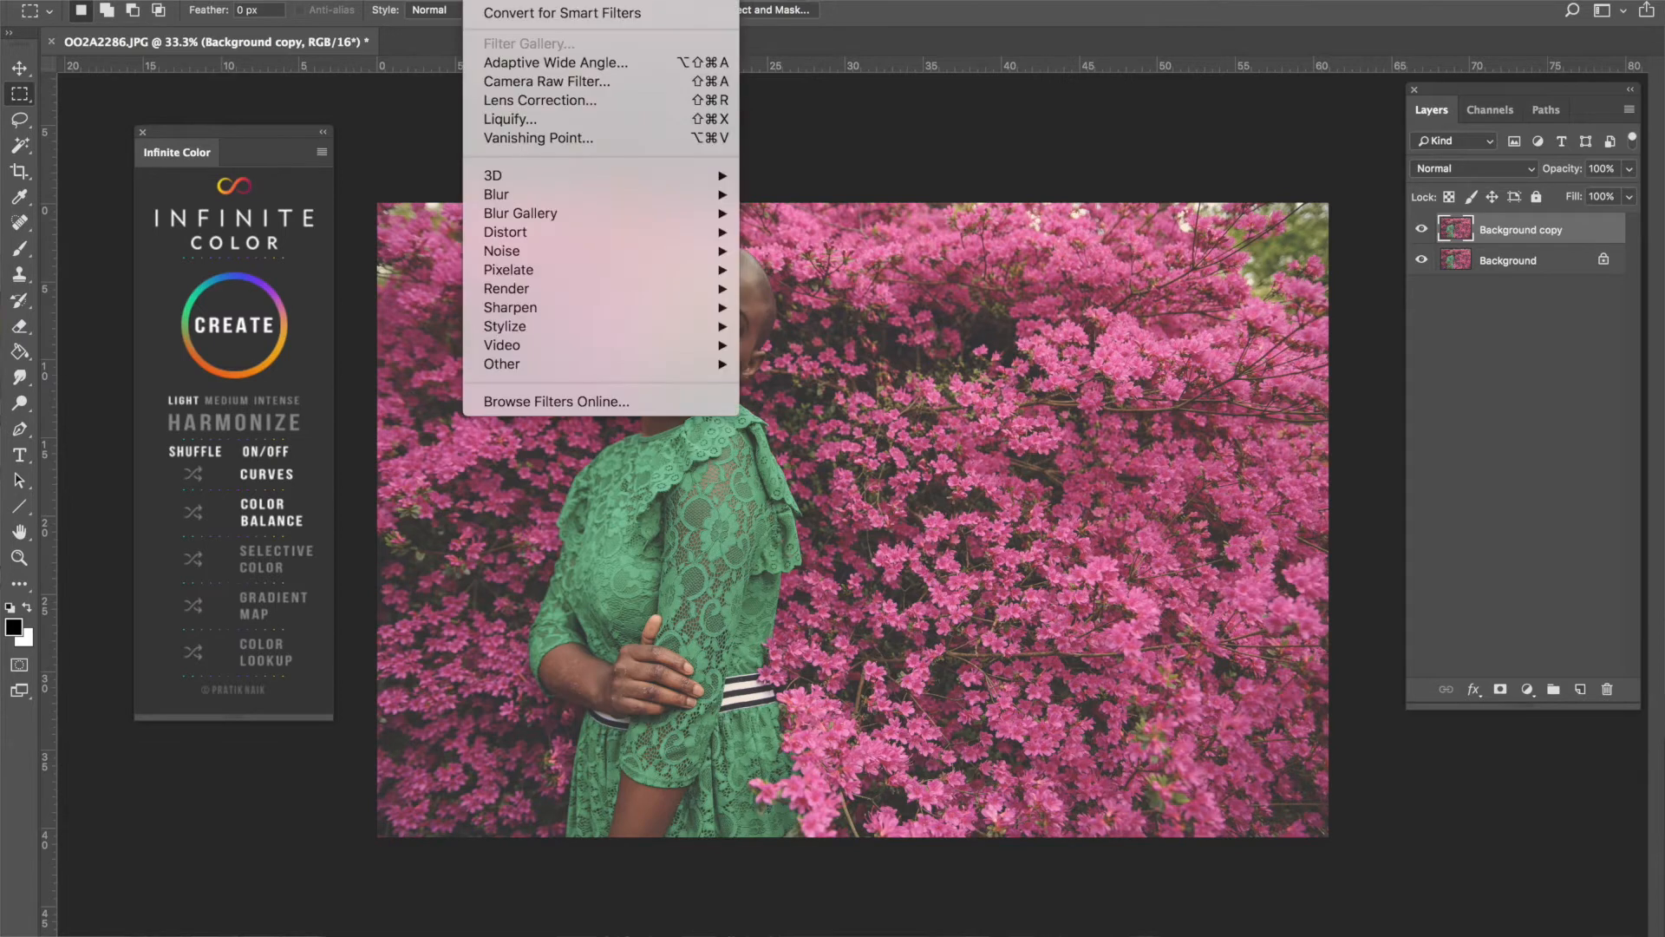
{"action": "left_click", "coordinate": [552, 121]}
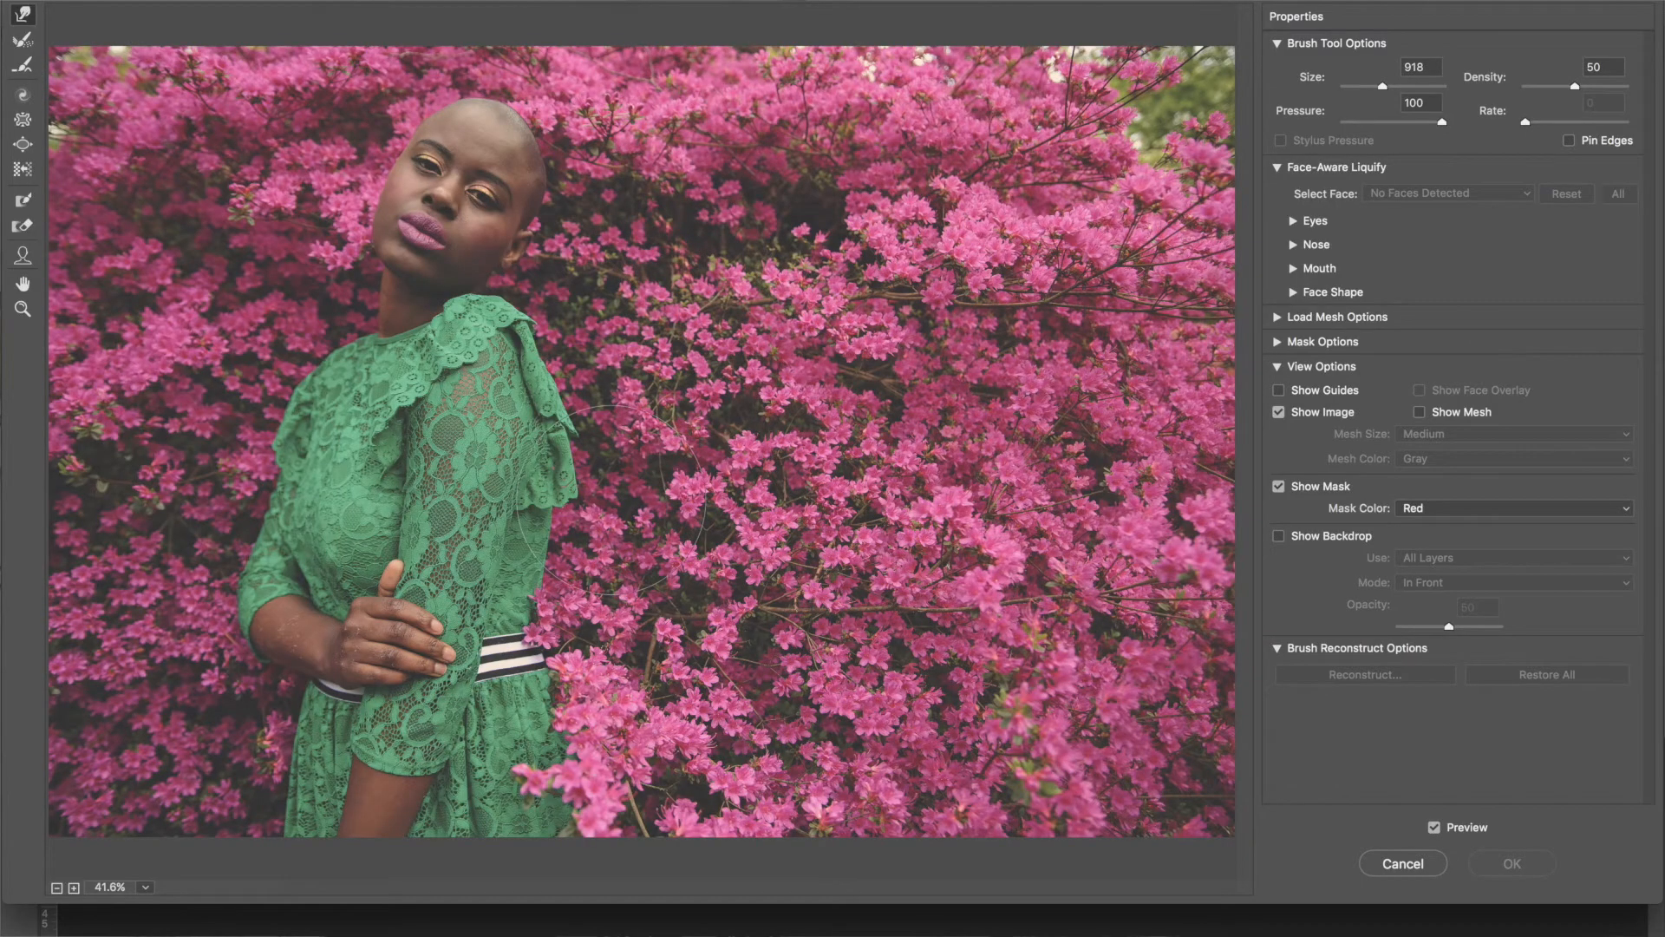
{"action": "left_click_drag", "start_coordinate": [581, 625], "coordinate": [555, 642]}
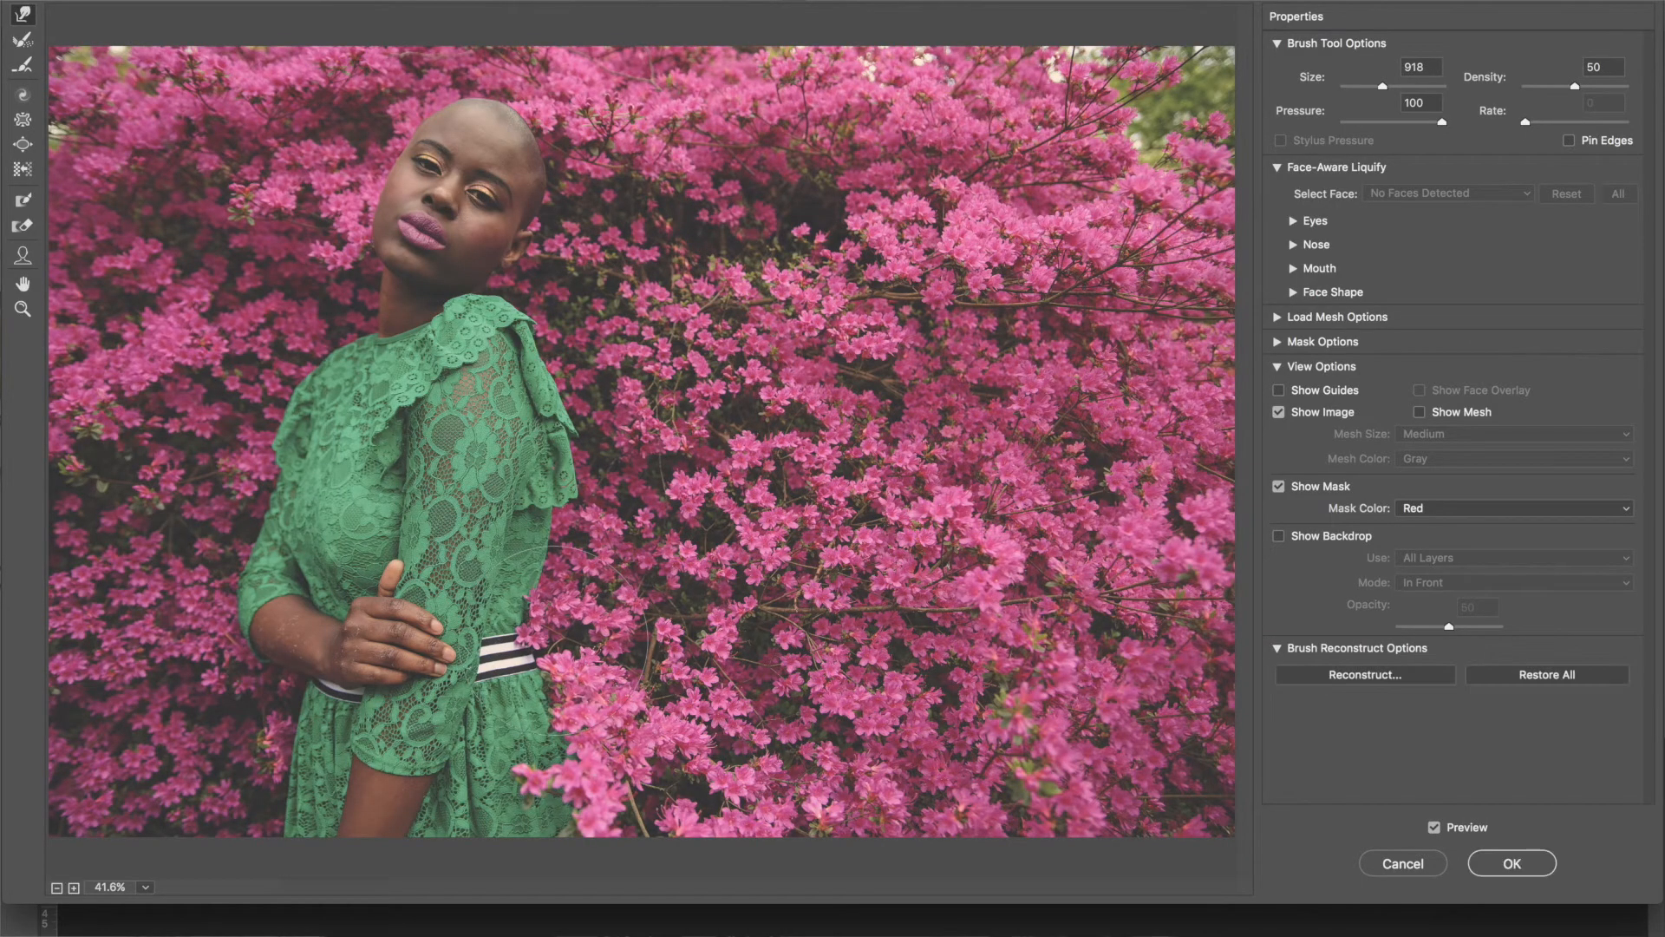
{"action": "left_click_drag", "start_coordinate": [576, 553], "coordinate": [566, 553]}
{"action": "left_click_drag", "start_coordinate": [574, 666], "coordinate": [567, 663]}
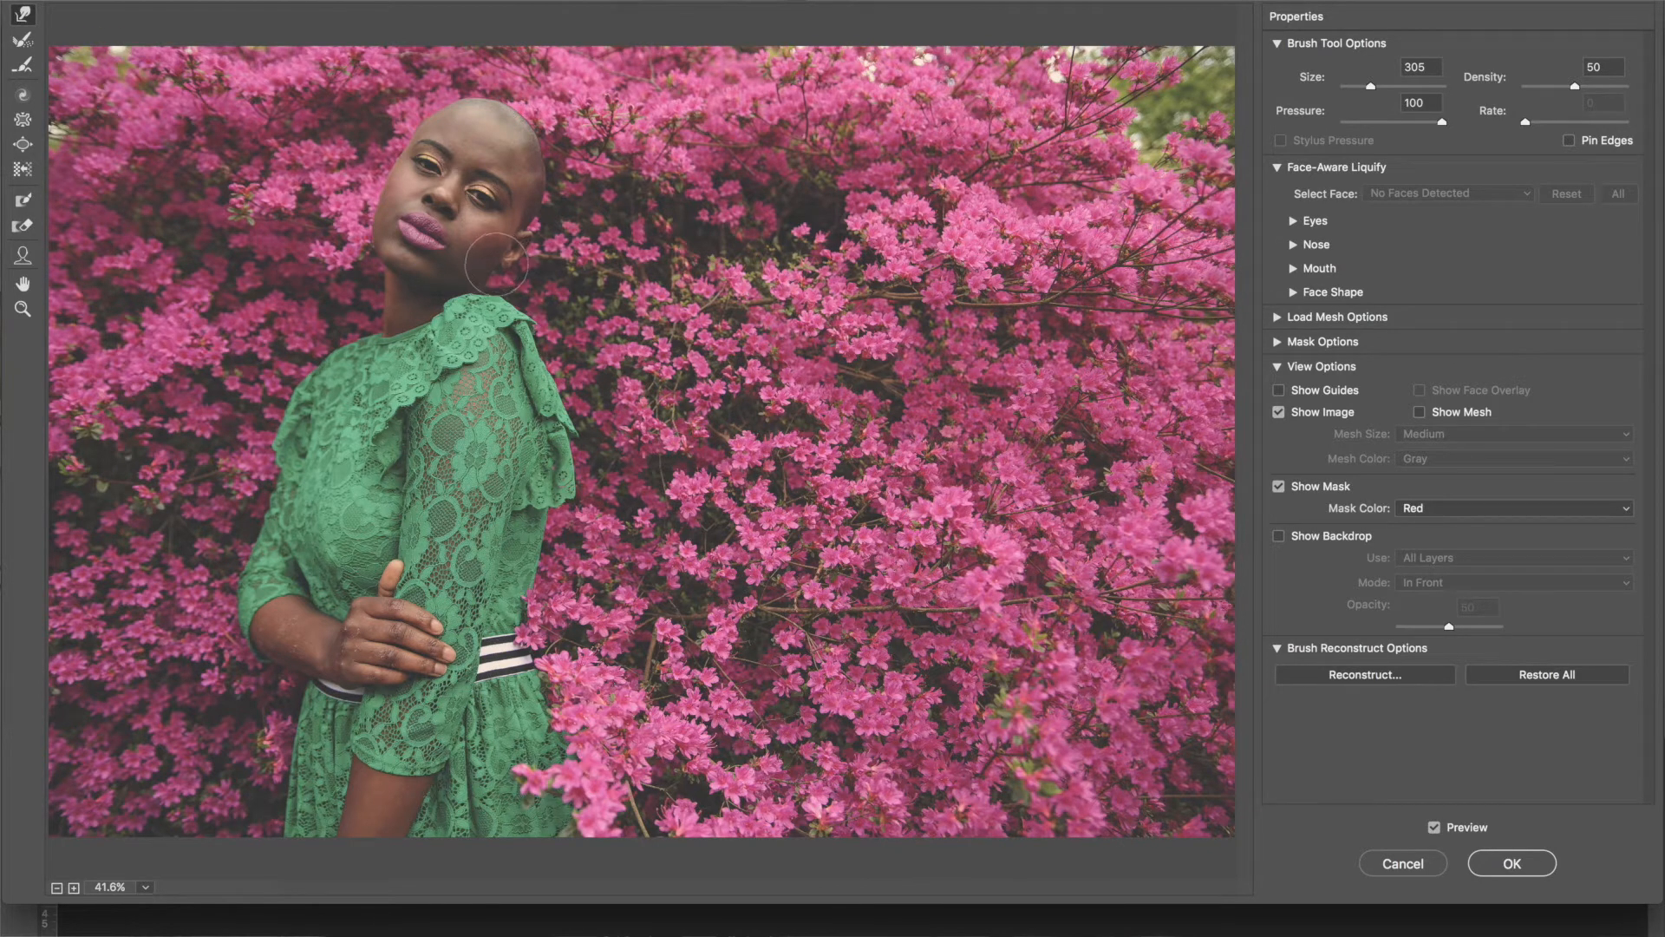
{"action": "left_click_drag", "start_coordinate": [540, 247], "coordinate": [531, 244]}
{"action": "left_click", "coordinate": [1512, 863]}
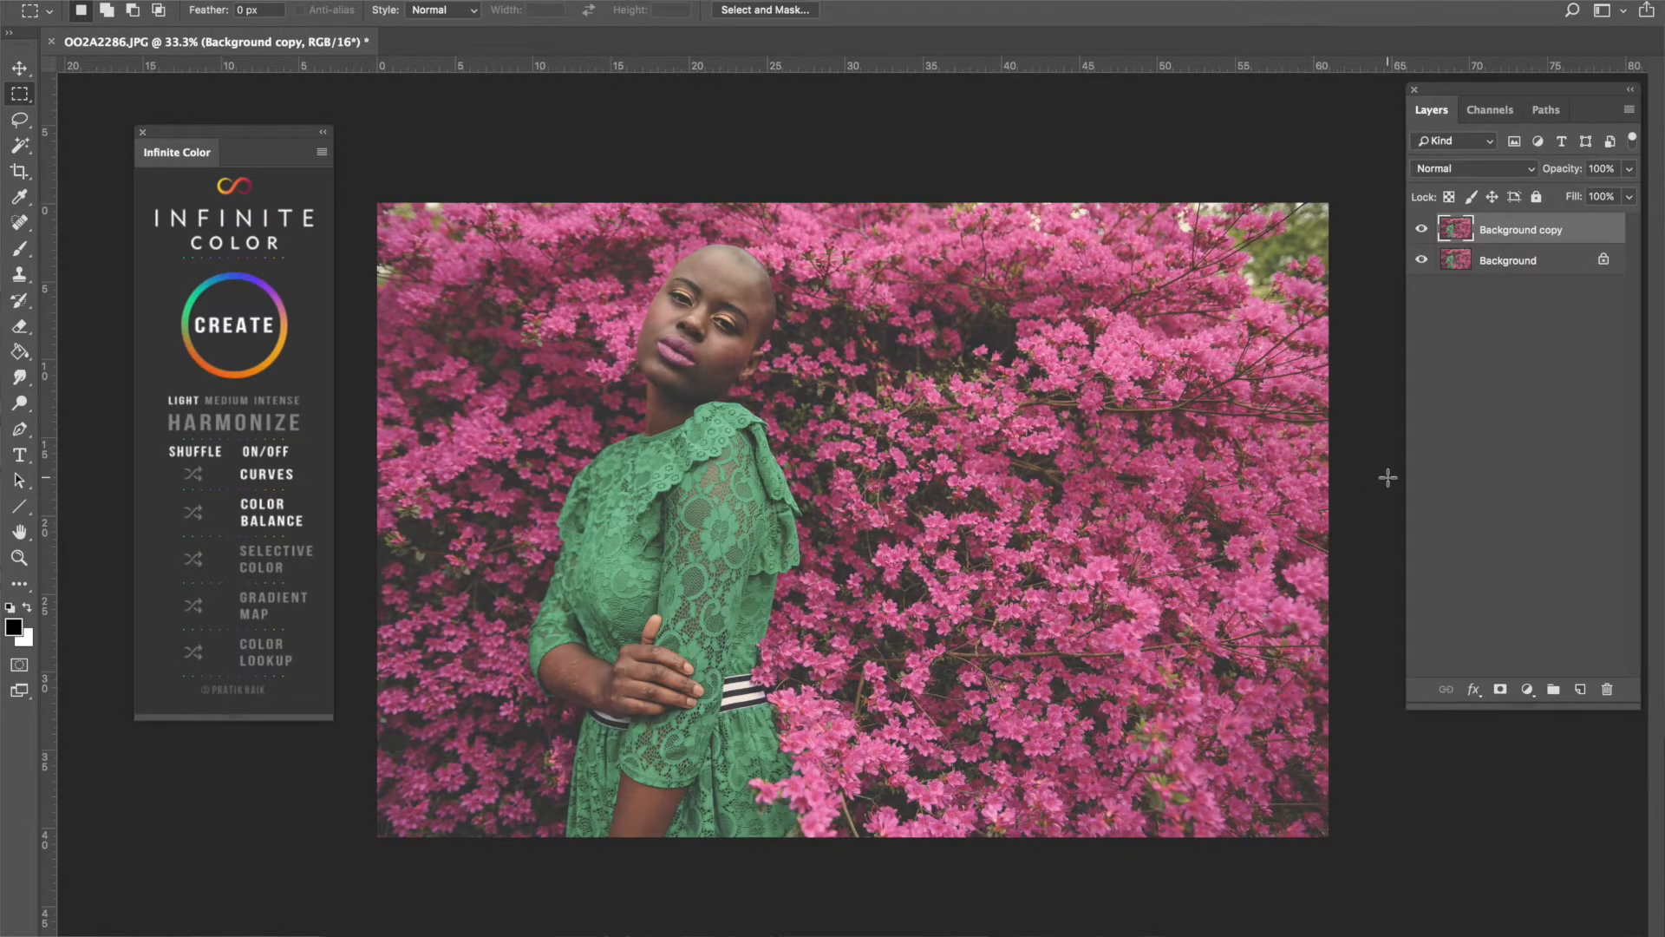
Duplicate the liquified layer and set the Clone Stamp to a 41 px Soft Round brush at 45% opacity.
{"action": "left_click_drag", "start_coordinate": [1550, 229], "coordinate": [1580, 688]}
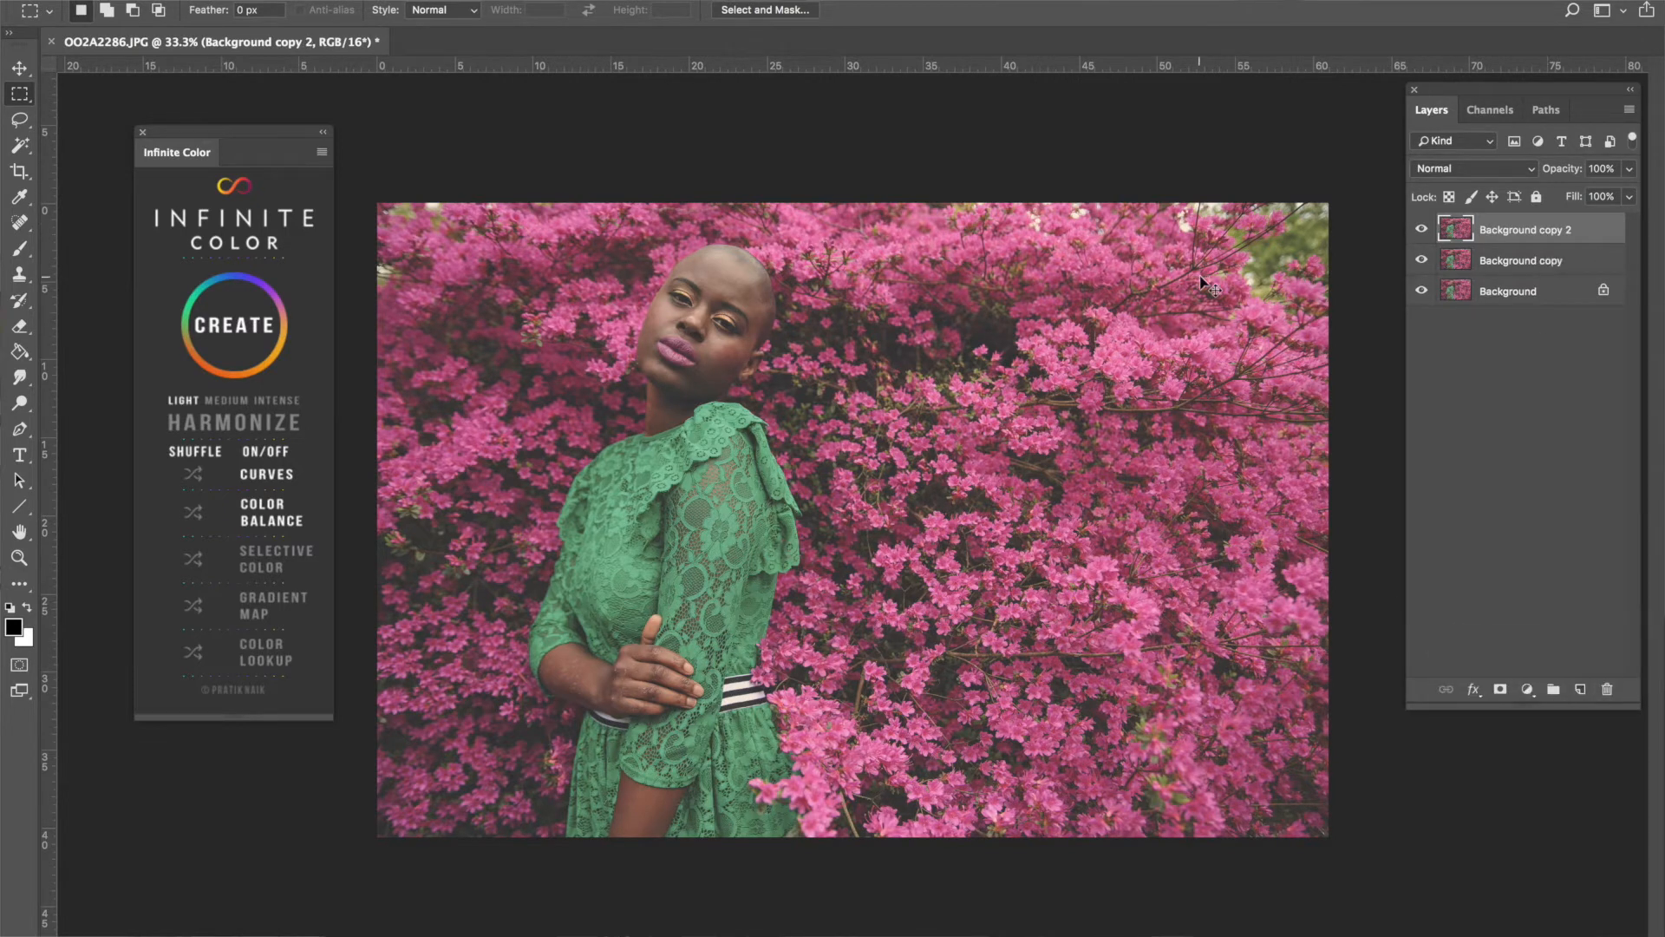
{"action": "key", "text": "super+equal"}
{"action": "key", "text": "super+equal"}
{"action": "key", "text": "super+equal"}
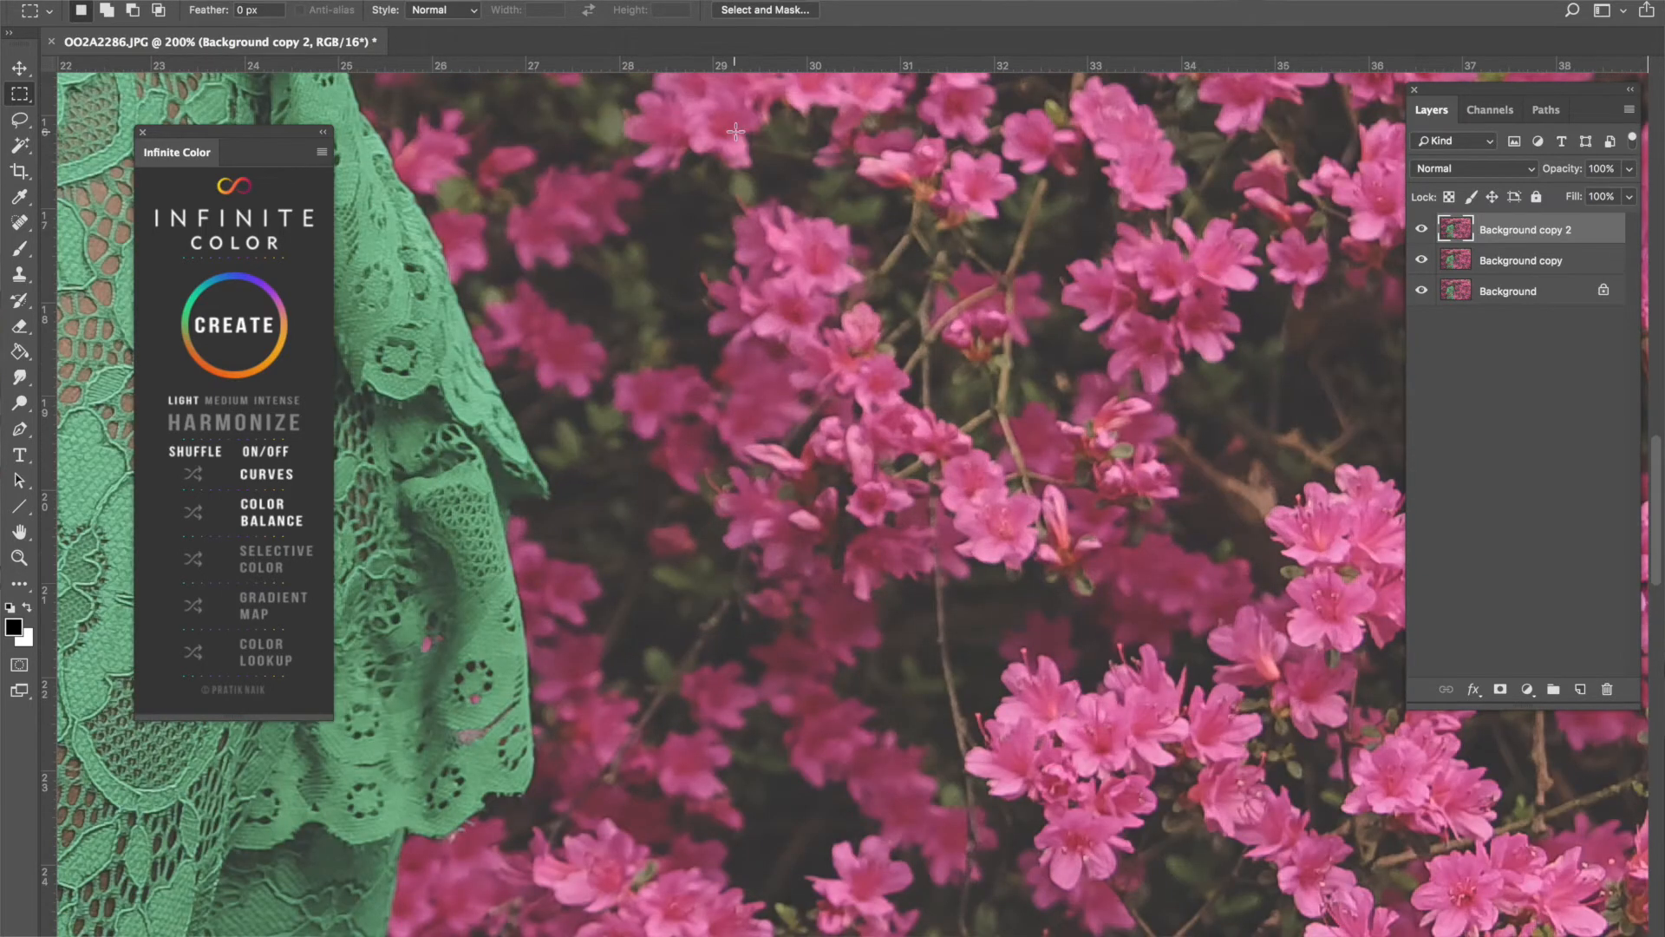
{"action": "scroll", "coordinate": [736, 131], "scroll_direction": "up", "scroll_amount": 15}
{"action": "scroll", "coordinate": [736, 131], "scroll_direction": "left", "scroll_amount": 15}
{"action": "scroll", "coordinate": [736, 131], "scroll_direction": "right", "scroll_amount": 8}
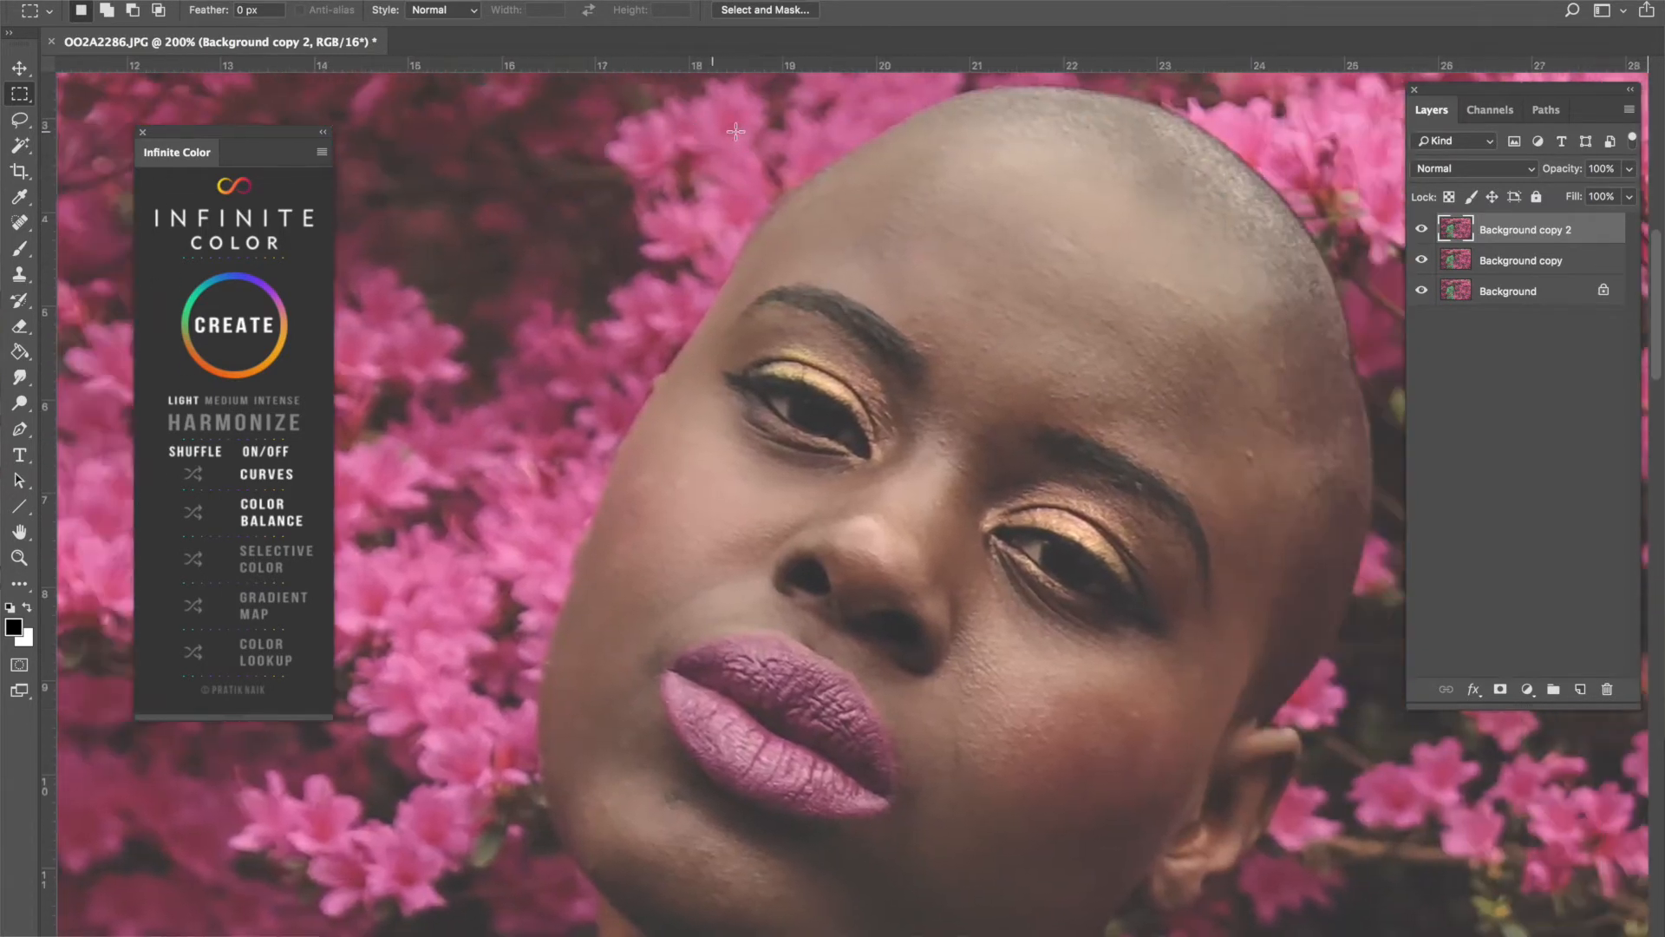
{"action": "key", "text": "s"}
{"action": "left_click", "coordinate": [105, 11]}
{"action": "left_click_drag", "start_coordinate": [153, 72], "coordinate": [137, 73]}
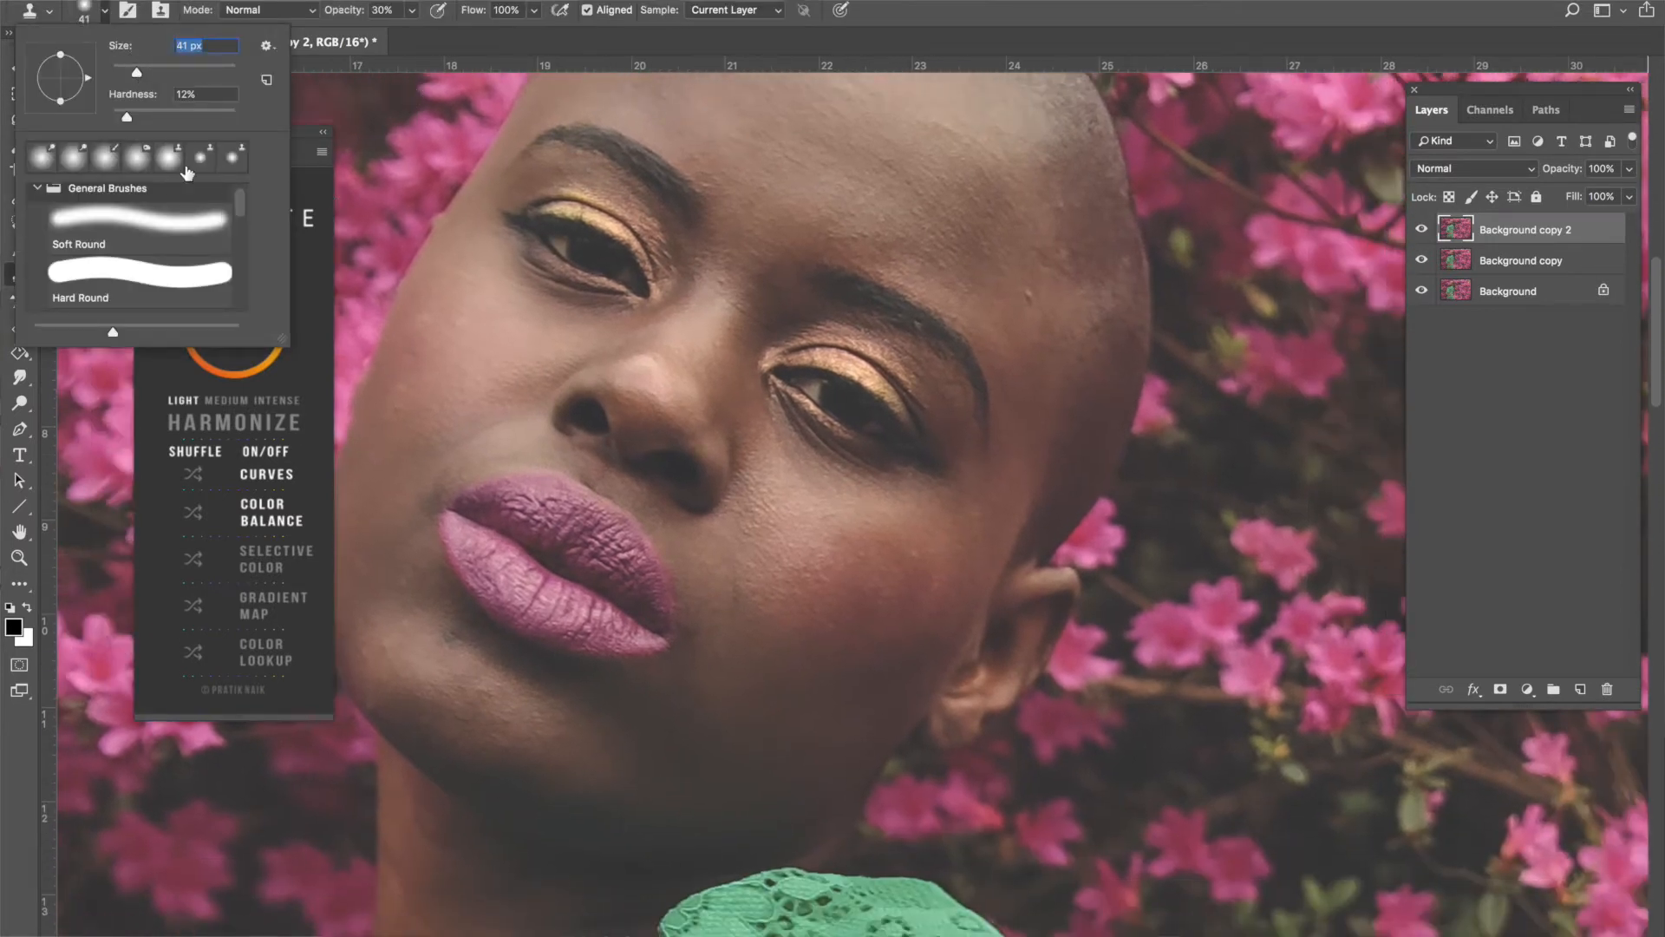
{"action": "left_click", "coordinate": [132, 217]}
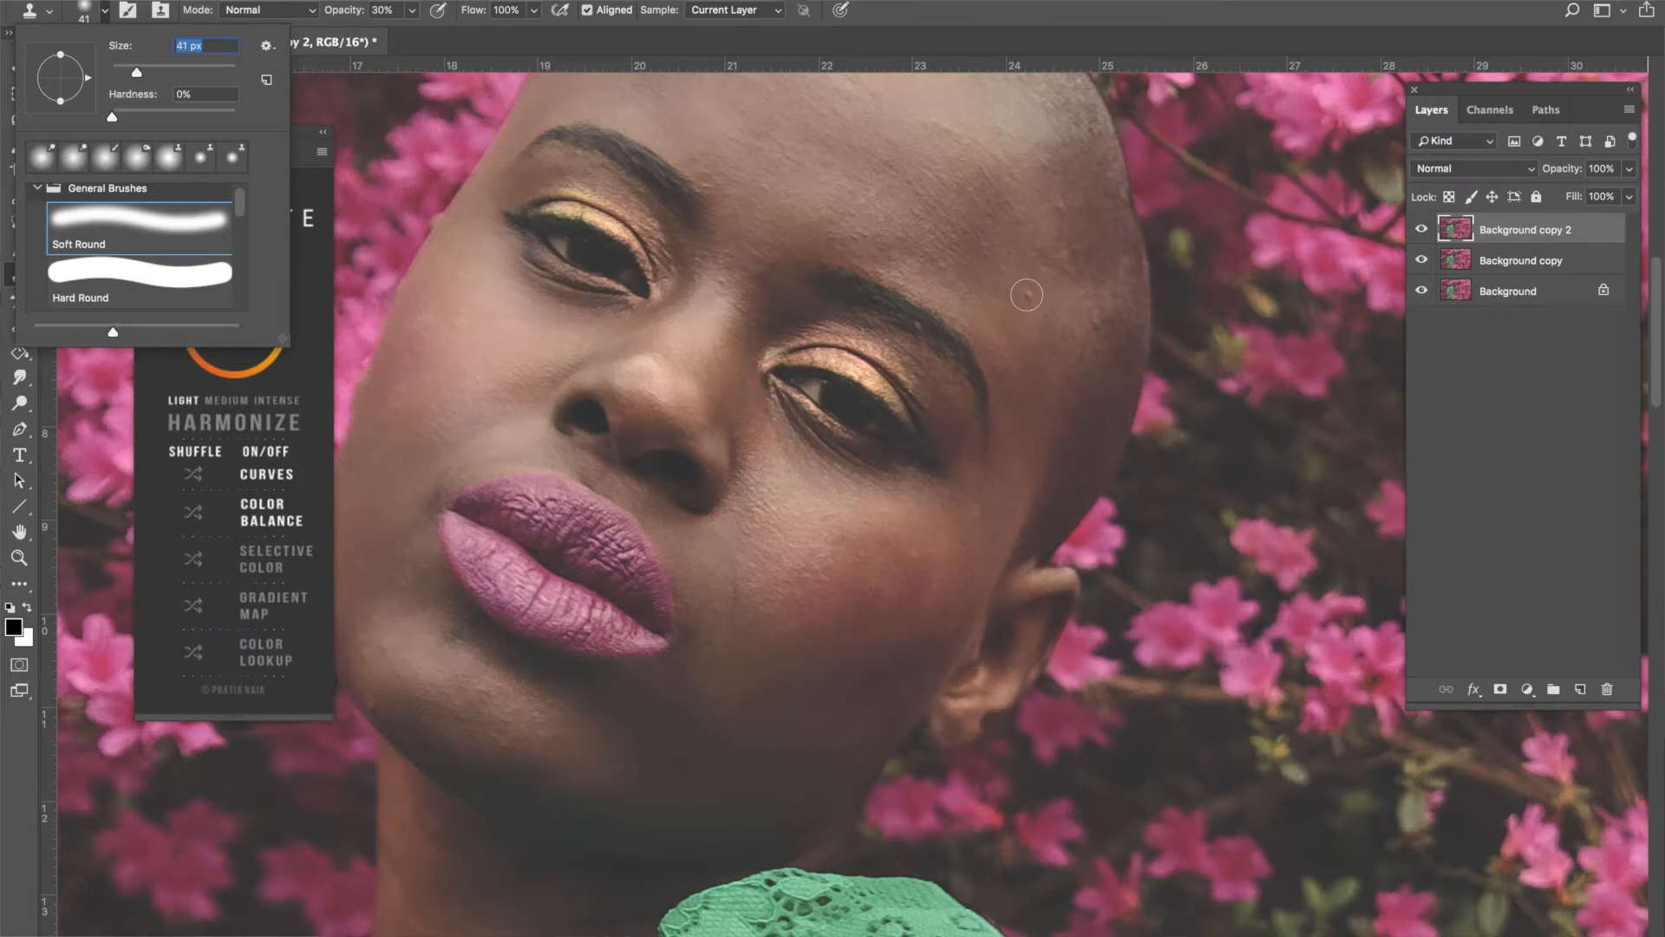
{"action": "left_click", "coordinate": [412, 10]}
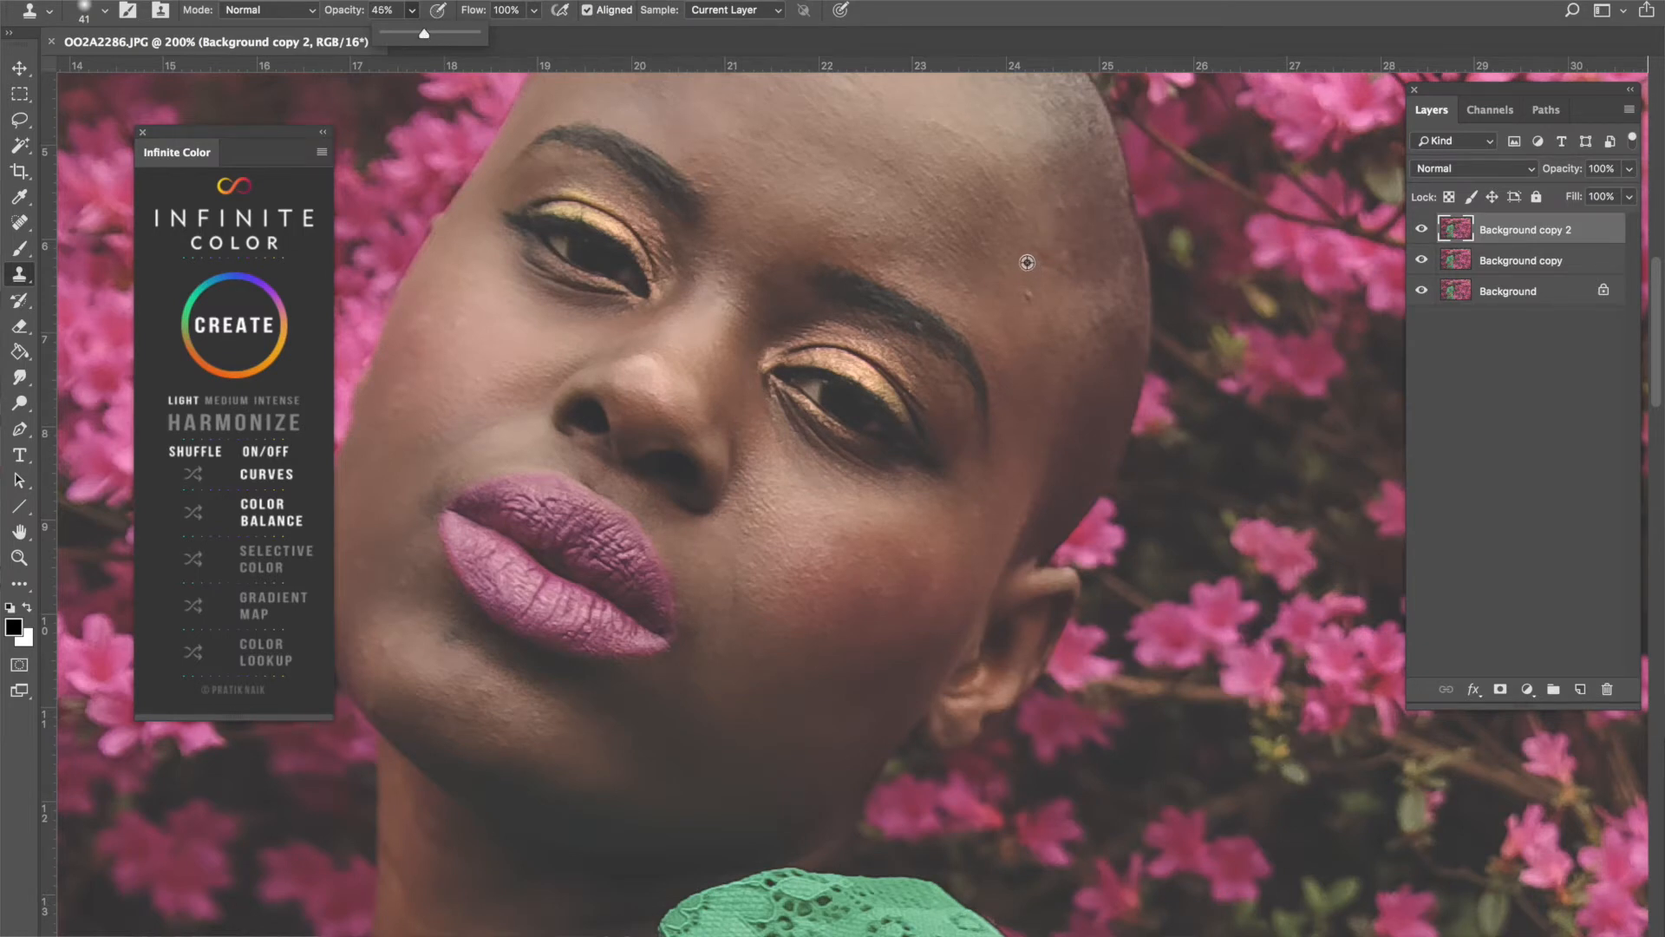
Clone nearby clean skin over the blemishes on the model's forehead and temple, and sample skin on the cheek.
{"action": "left_click", "coordinate": [1027, 262], "text": "alt"}
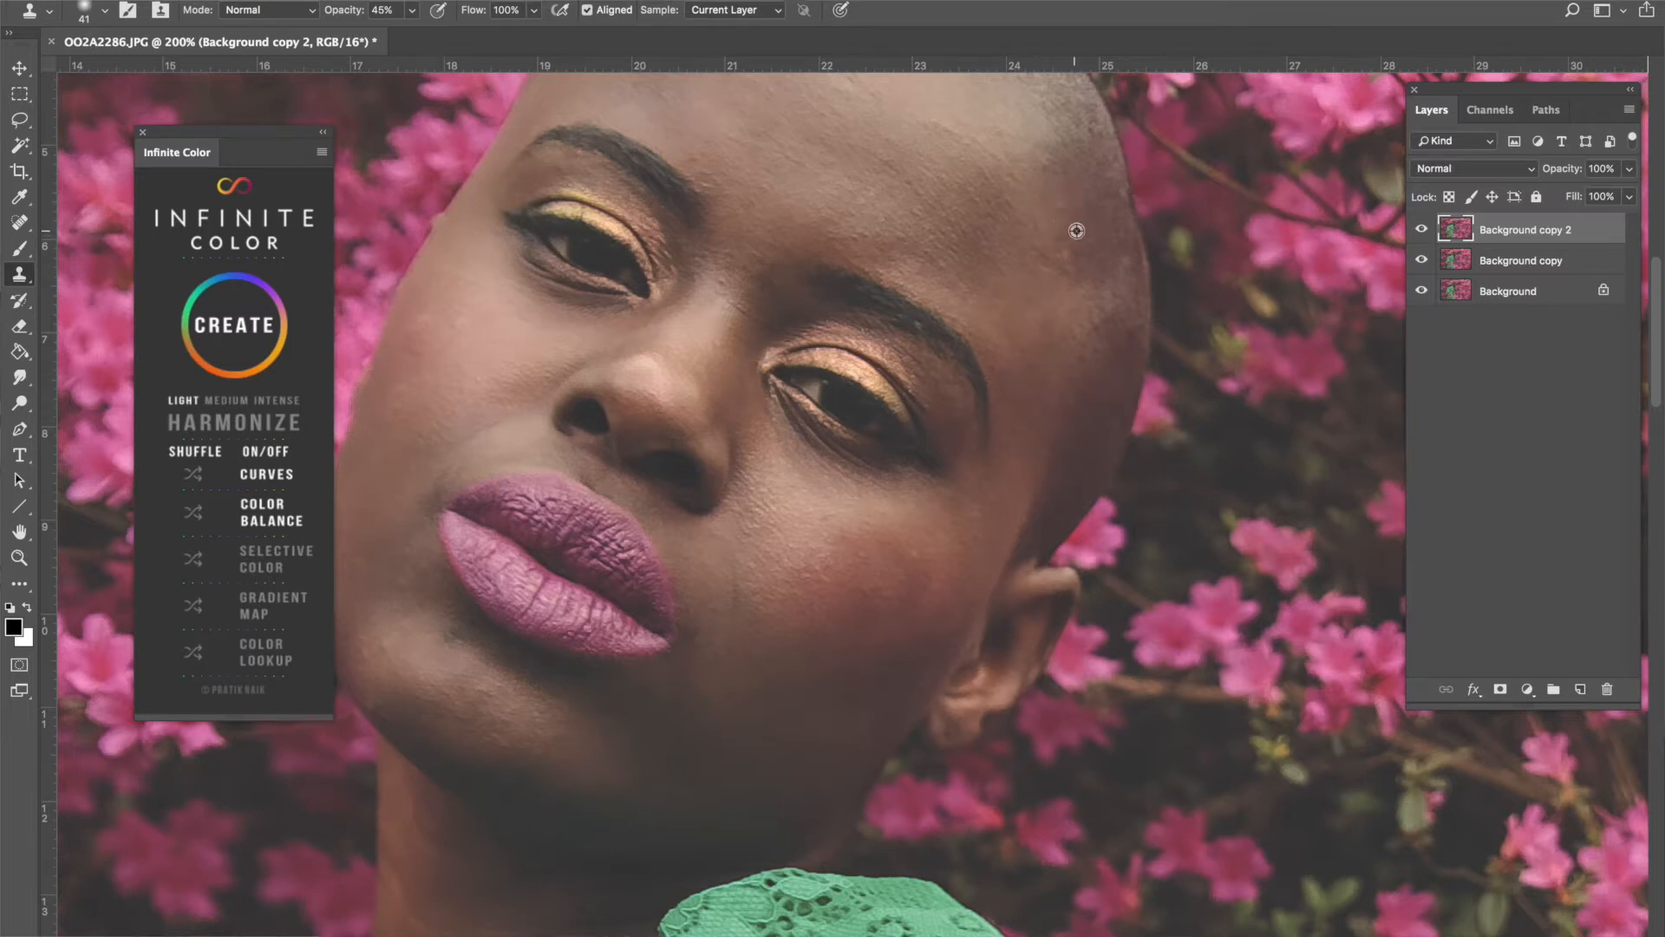
{"action": "left_click", "coordinate": [1043, 241], "text": "alt"}
{"action": "left_click", "coordinate": [1066, 251]}
{"action": "left_click", "coordinate": [1084, 261], "text": "alt"}
{"action": "left_click", "coordinate": [1065, 260]}
{"action": "scroll", "coordinate": [800, 195], "scroll_direction": "up", "scroll_amount": 3}
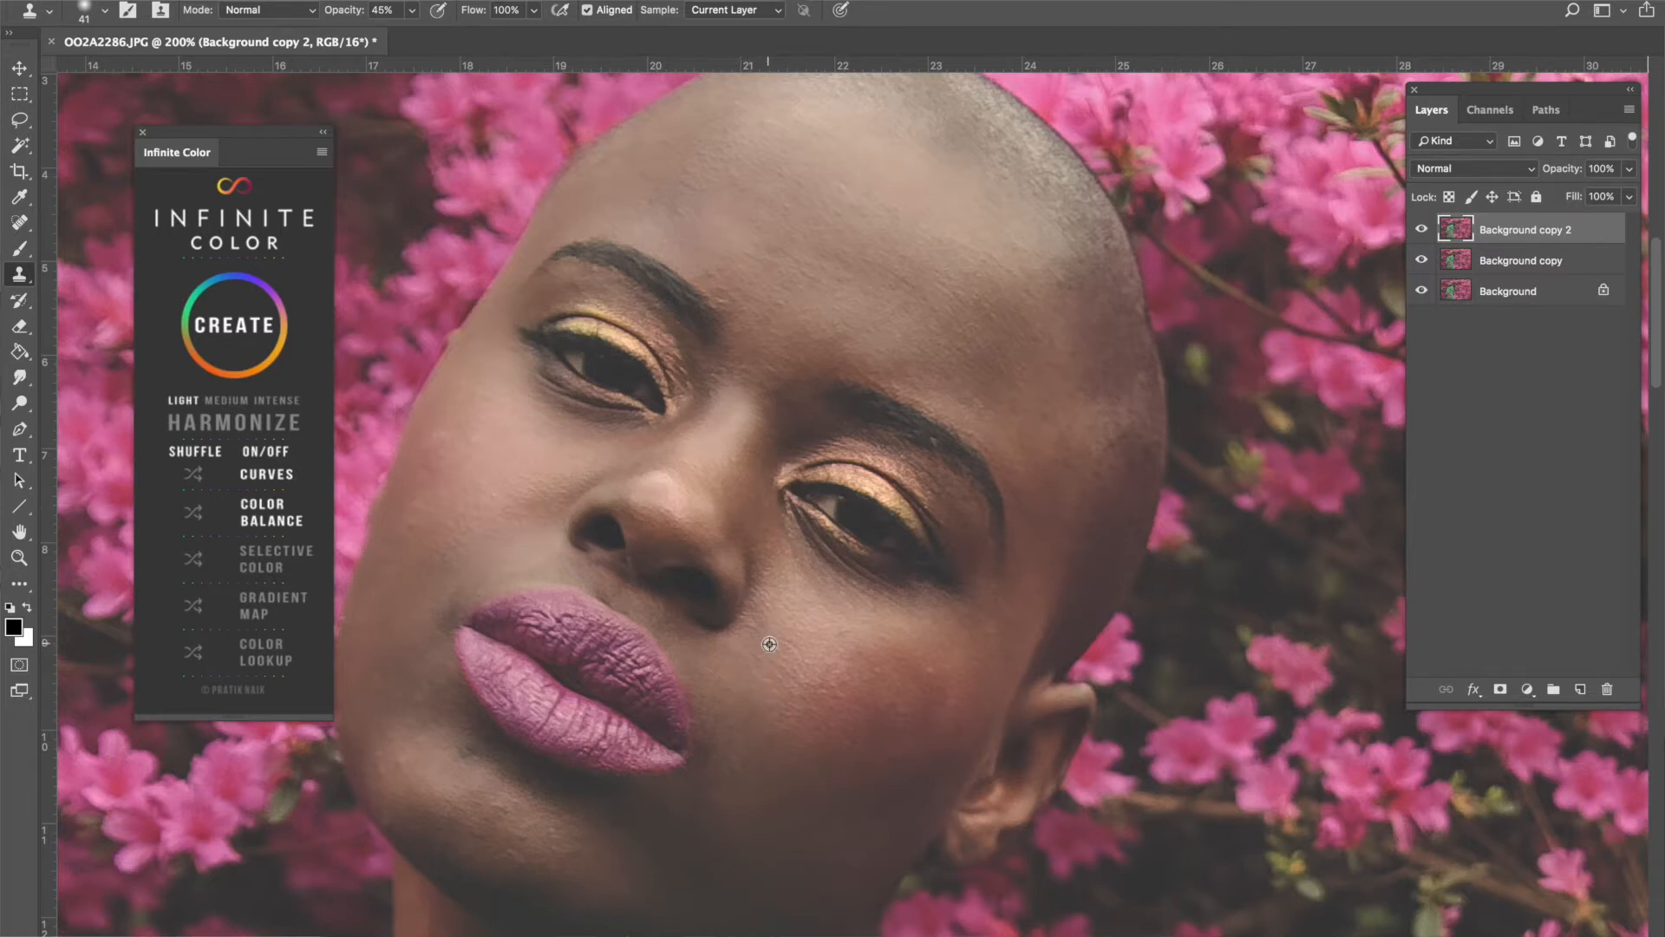
{"action": "left_click", "coordinate": [823, 685], "text": "alt"}
{"action": "scroll", "coordinate": [439, 670], "scroll_direction": "down", "scroll_amount": 10}
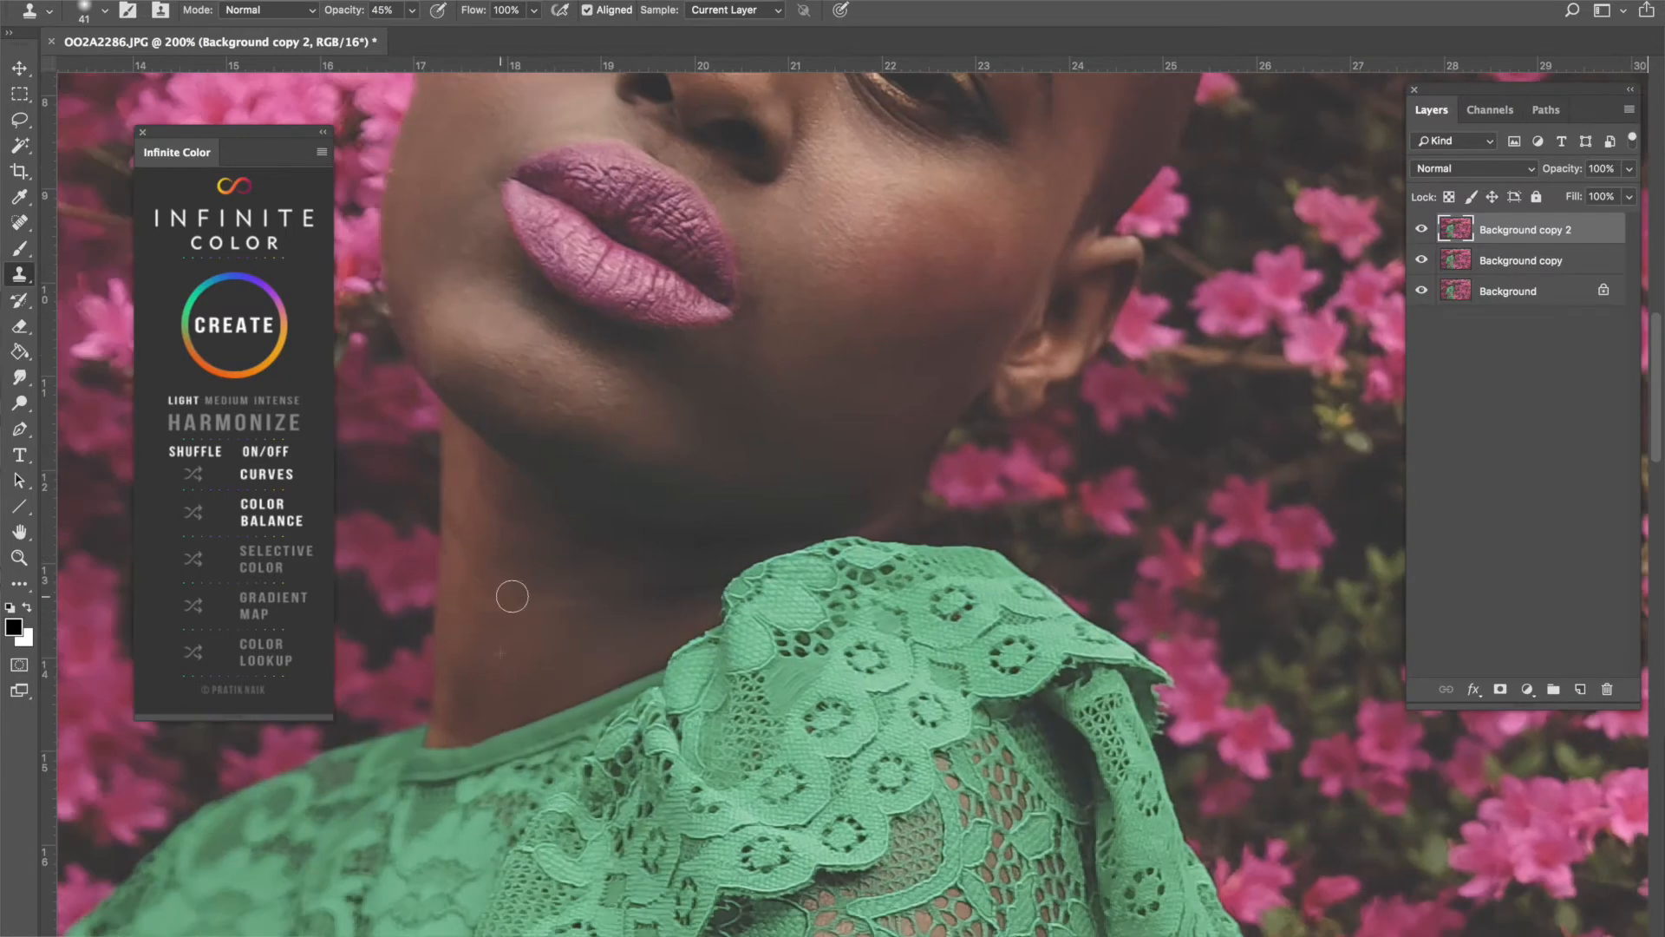
{"action": "scroll", "coordinate": [602, 588], "scroll_direction": "up", "scroll_amount": 5}
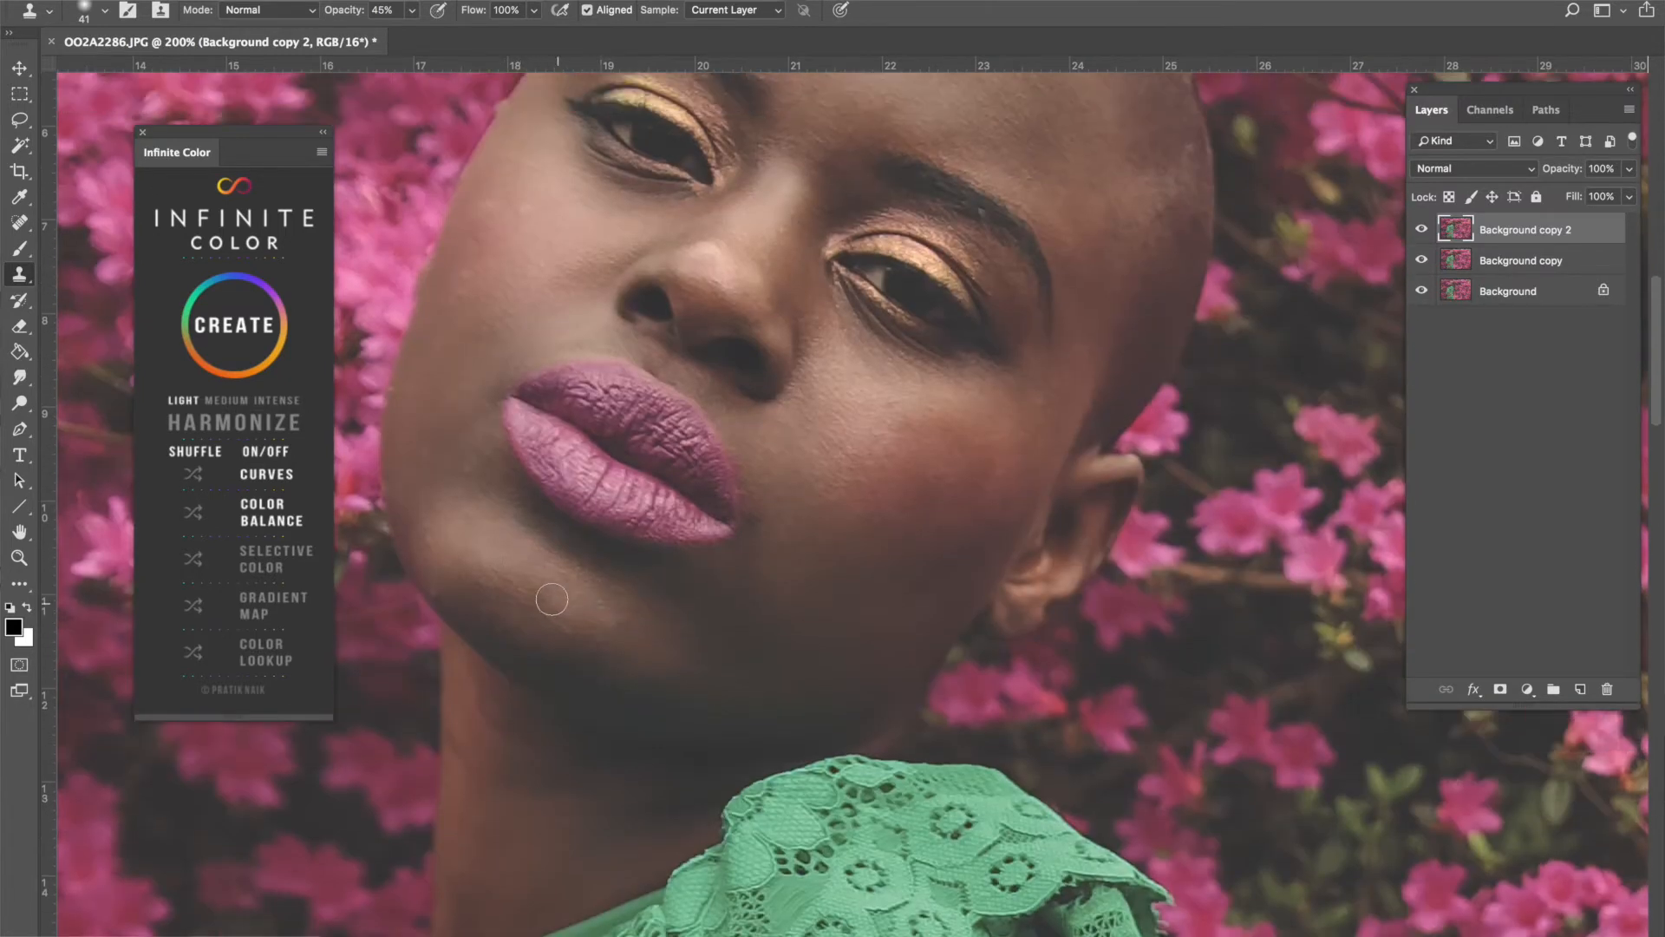
{"action": "scroll", "coordinate": [550, 595], "scroll_direction": "up", "scroll_amount": 3}
{"action": "scroll", "coordinate": [768, 427], "scroll_direction": "up", "scroll_amount": 2}
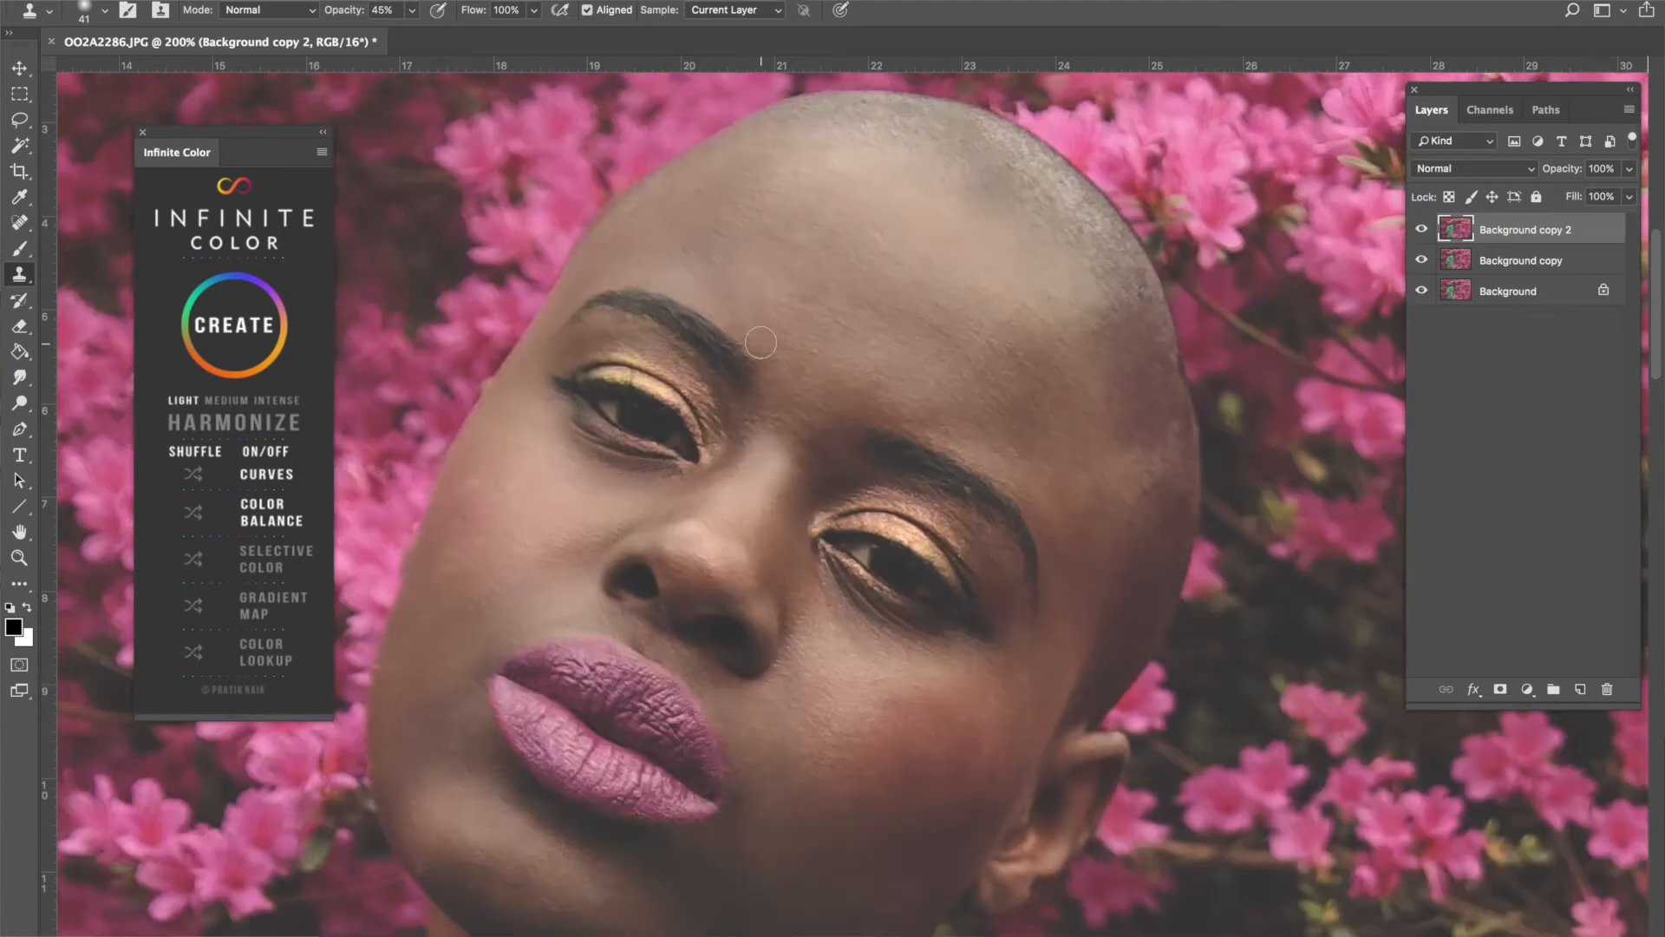
Reduce the Clone Stamp brush size and clone out the small spots above the eyebrow.
{"action": "left_click", "coordinate": [105, 10]}
{"action": "left_click_drag", "start_coordinate": [127, 71], "coordinate": [123, 70]}
{"action": "left_click", "coordinate": [903, 401]}
{"action": "left_click", "coordinate": [976, 454]}
Set the Clone Stamp to a 188 px brush at 12% opacity, try a stroke on the lower jaw and undo it.
{"action": "scroll", "coordinate": [760, 225], "scroll_direction": "down", "scroll_amount": 5}
{"action": "key", "text": "super+minus"}
{"action": "left_click", "coordinate": [105, 11]}
{"action": "left_click_drag", "start_coordinate": [157, 68], "coordinate": [200, 70]}
{"action": "left_click", "coordinate": [412, 11]}
{"action": "left_click_drag", "start_coordinate": [385, 41], "coordinate": [379, 35]}
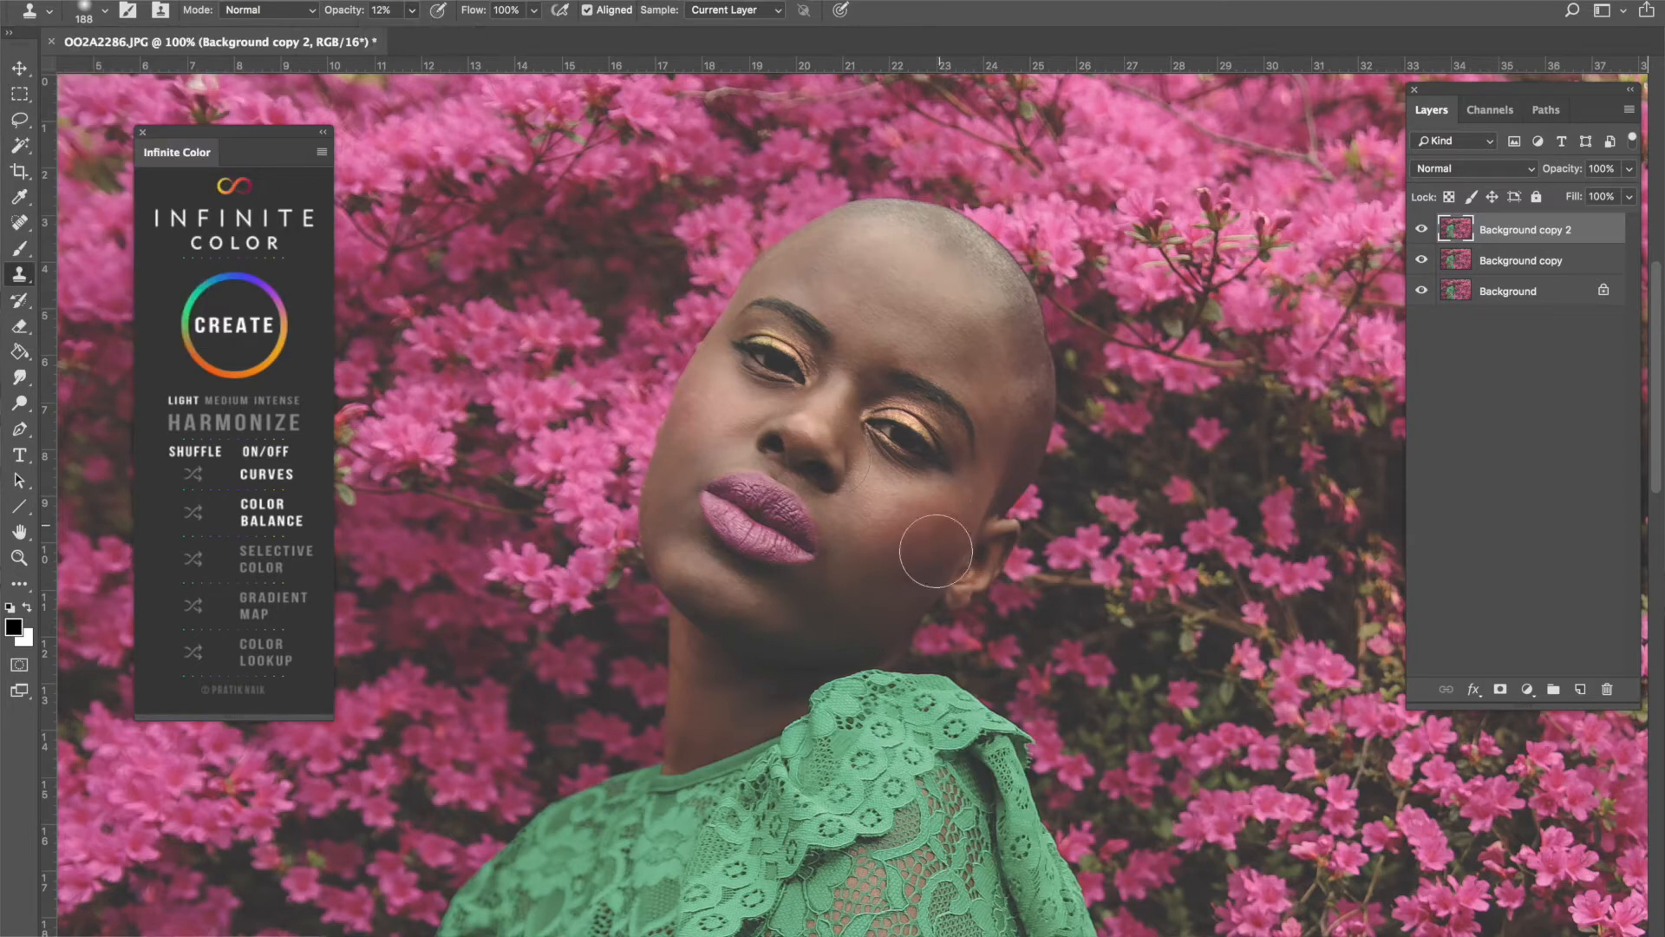
{"action": "left_click", "coordinate": [902, 648]}
{"action": "key", "text": "super+z"}
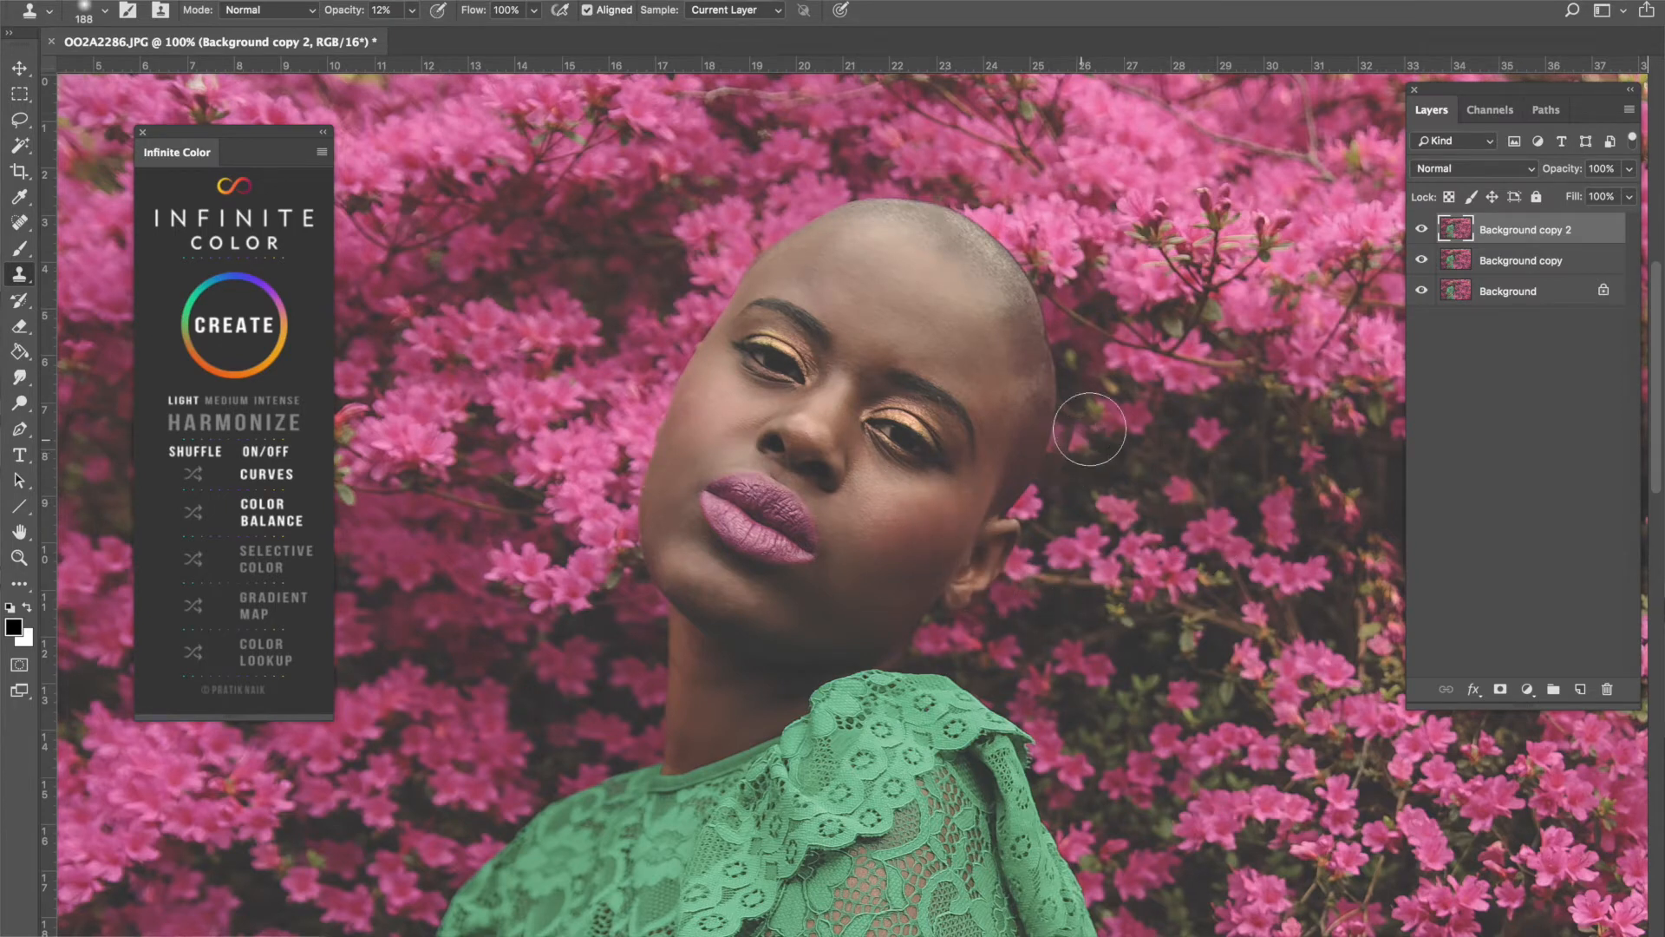
Compare the skin retouching before and after by switching the top layer's visibility off and on.
{"action": "left_click", "coordinate": [1422, 229]}
{"action": "left_click", "coordinate": [1422, 229]}
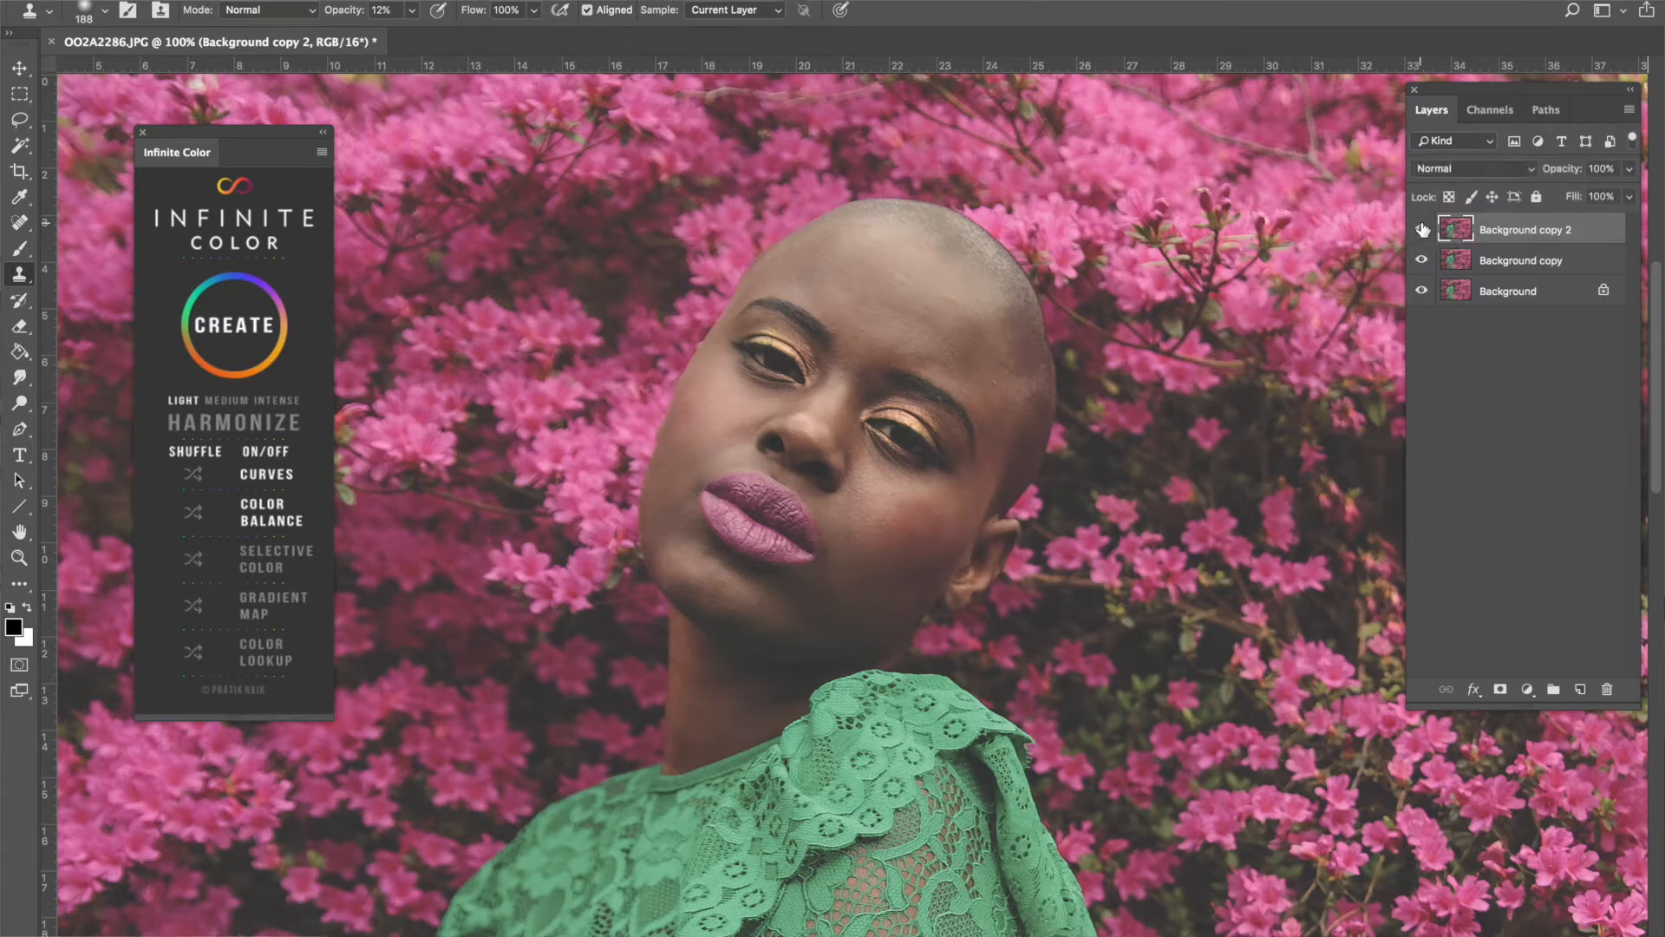
{"action": "left_click", "coordinate": [1423, 229]}
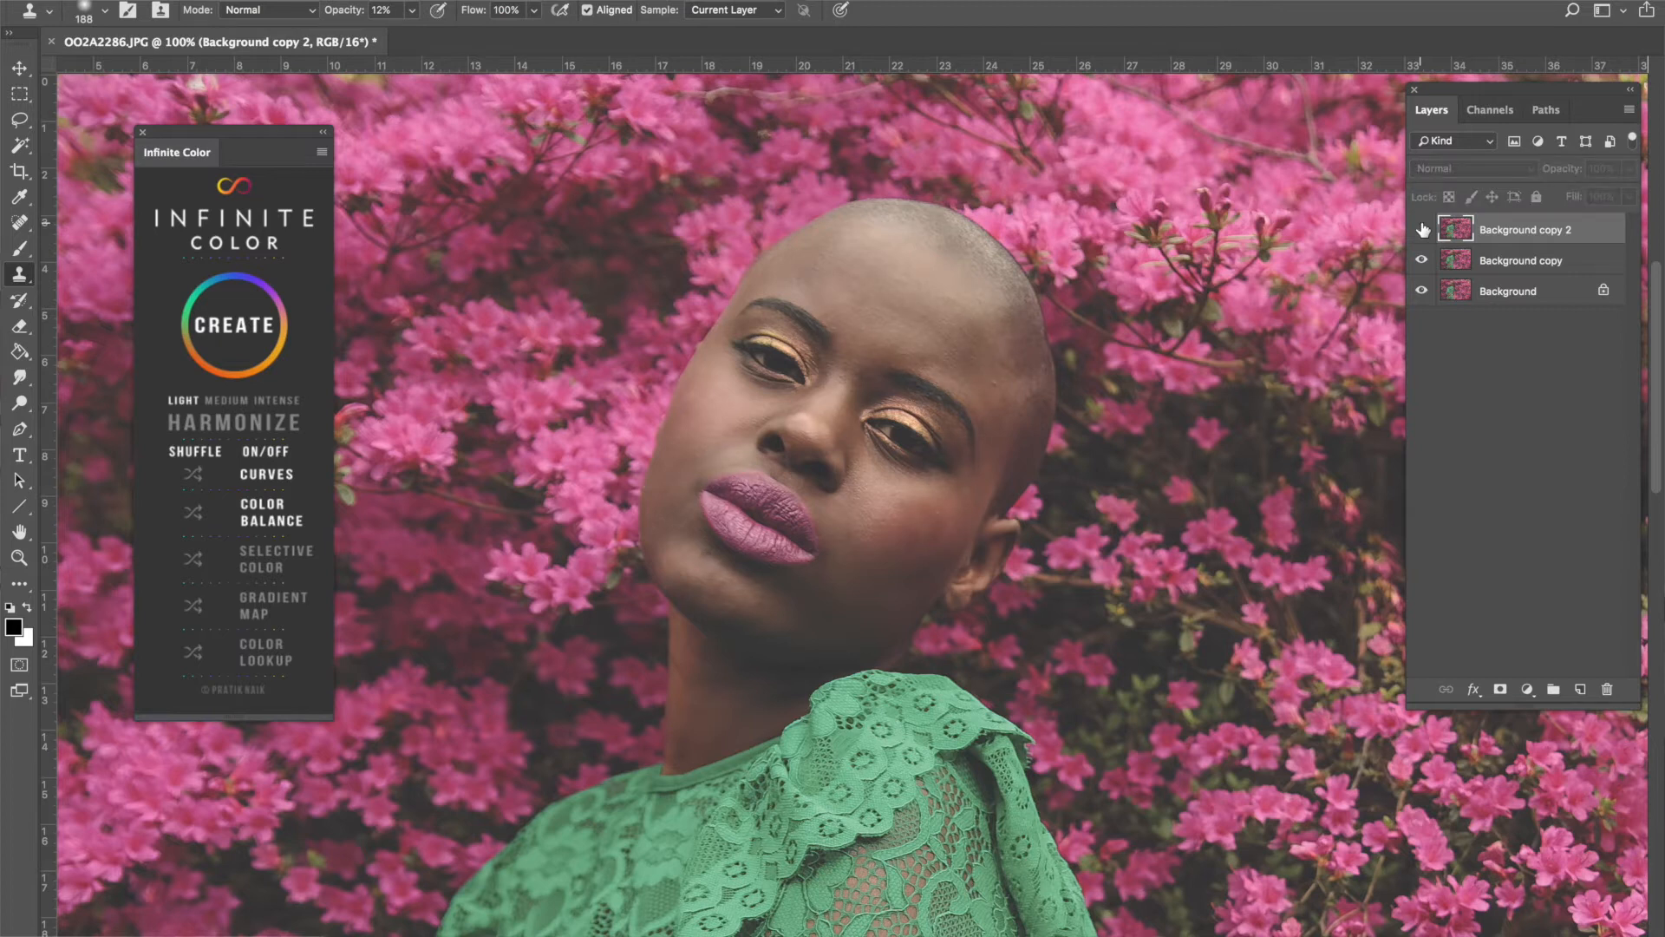
{"action": "left_click", "coordinate": [1423, 229]}
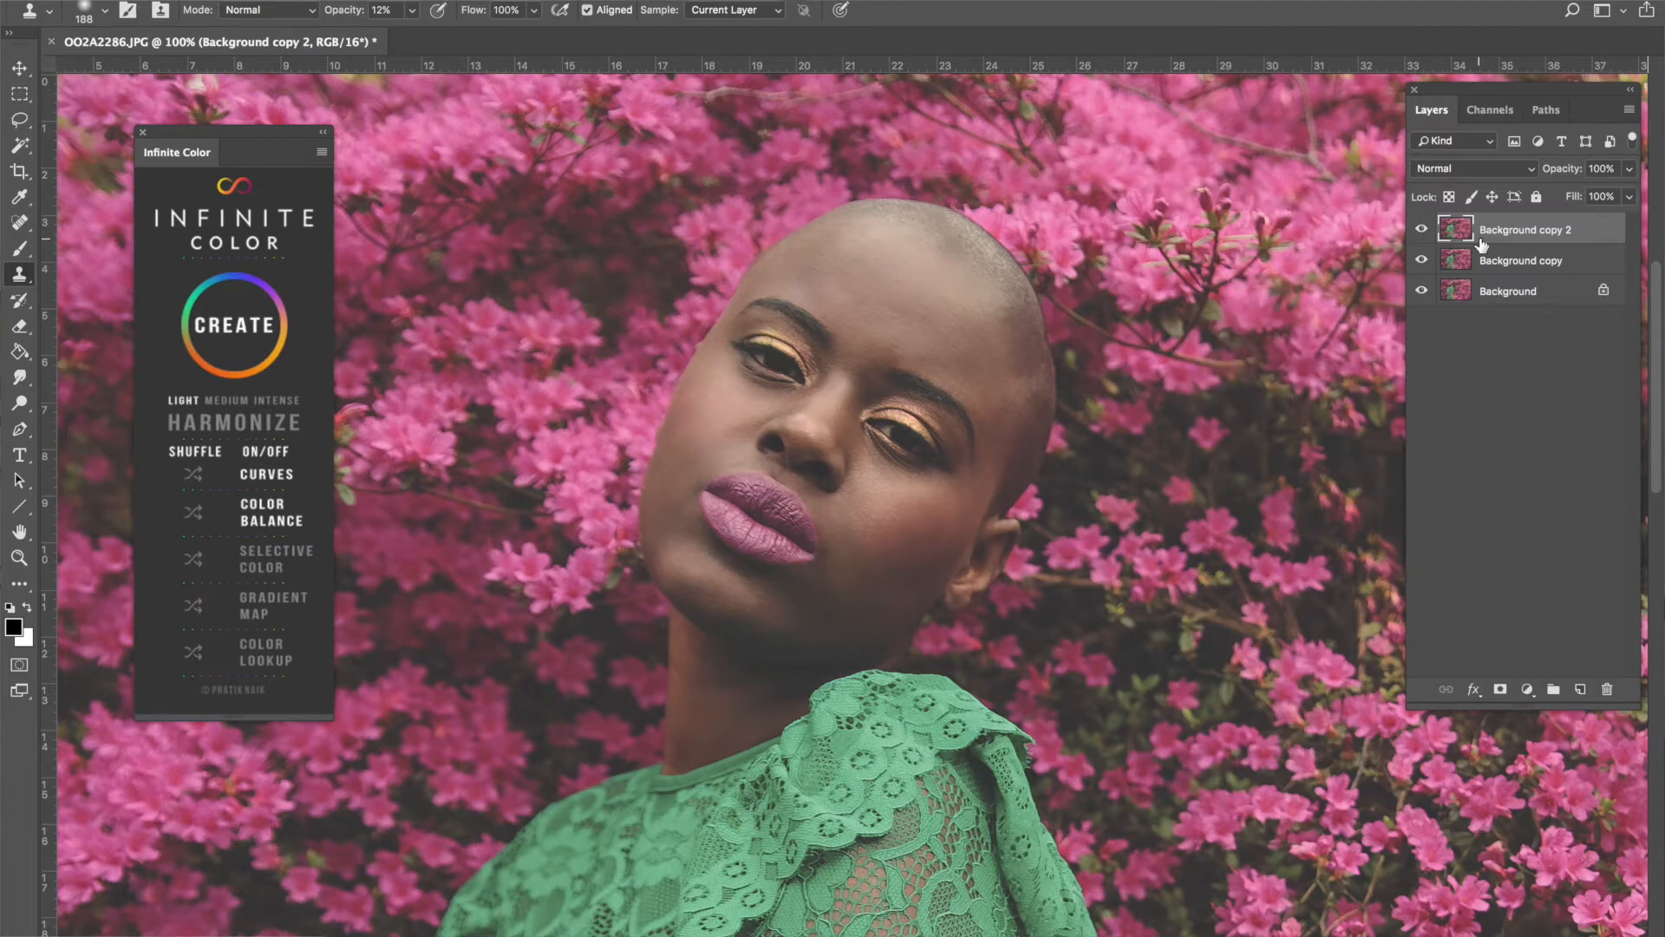
Duplicate the Background copy 2 layer and sharpen the duplicate with Unsharp Mask at 90% amount, 1.5 px radius and threshold 0.
{"action": "left_click_drag", "start_coordinate": [1505, 229], "coordinate": [1579, 689]}
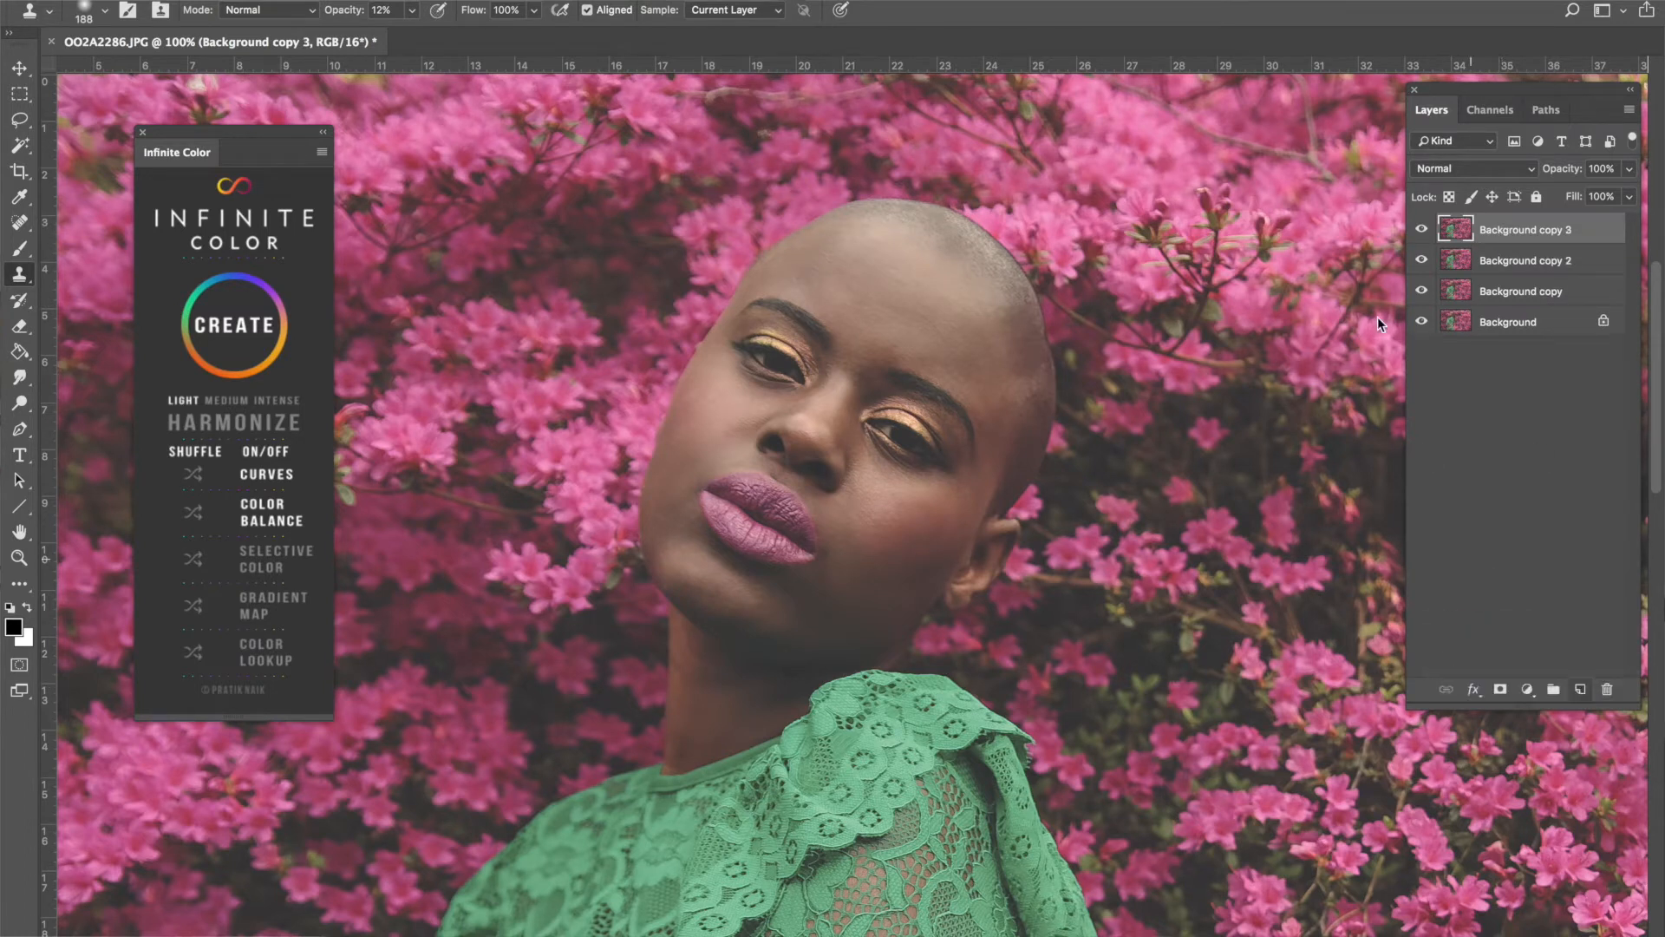
{"action": "left_click", "coordinate": [487, 1]}
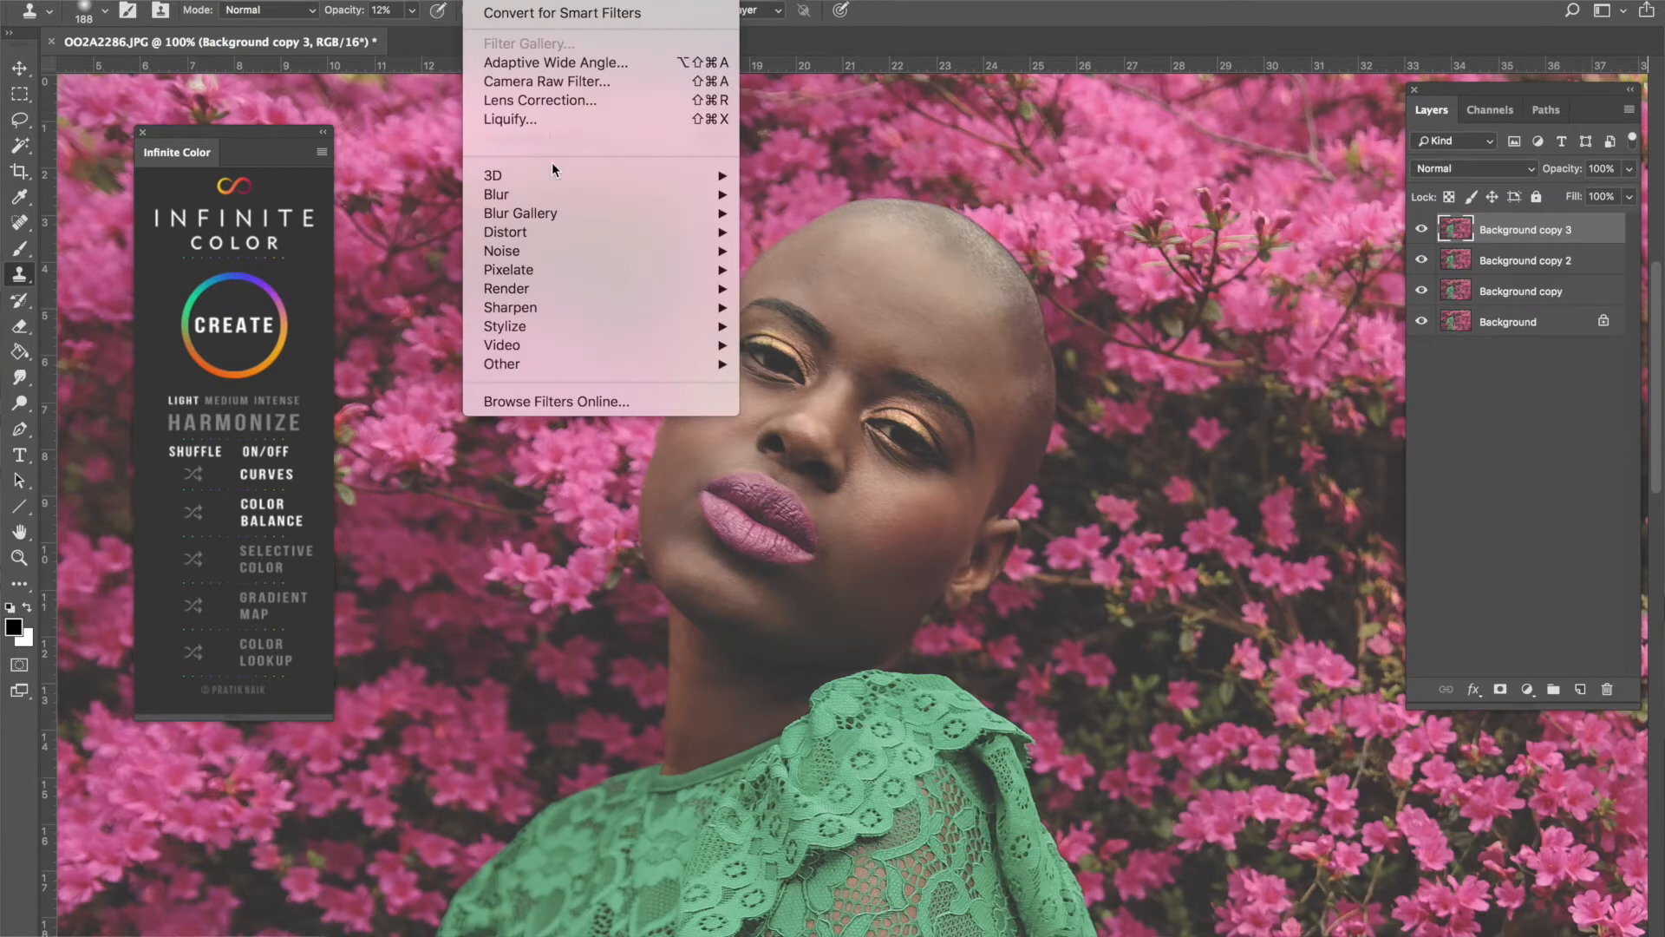
{"action": "mouse_move", "coordinate": [678, 307]}
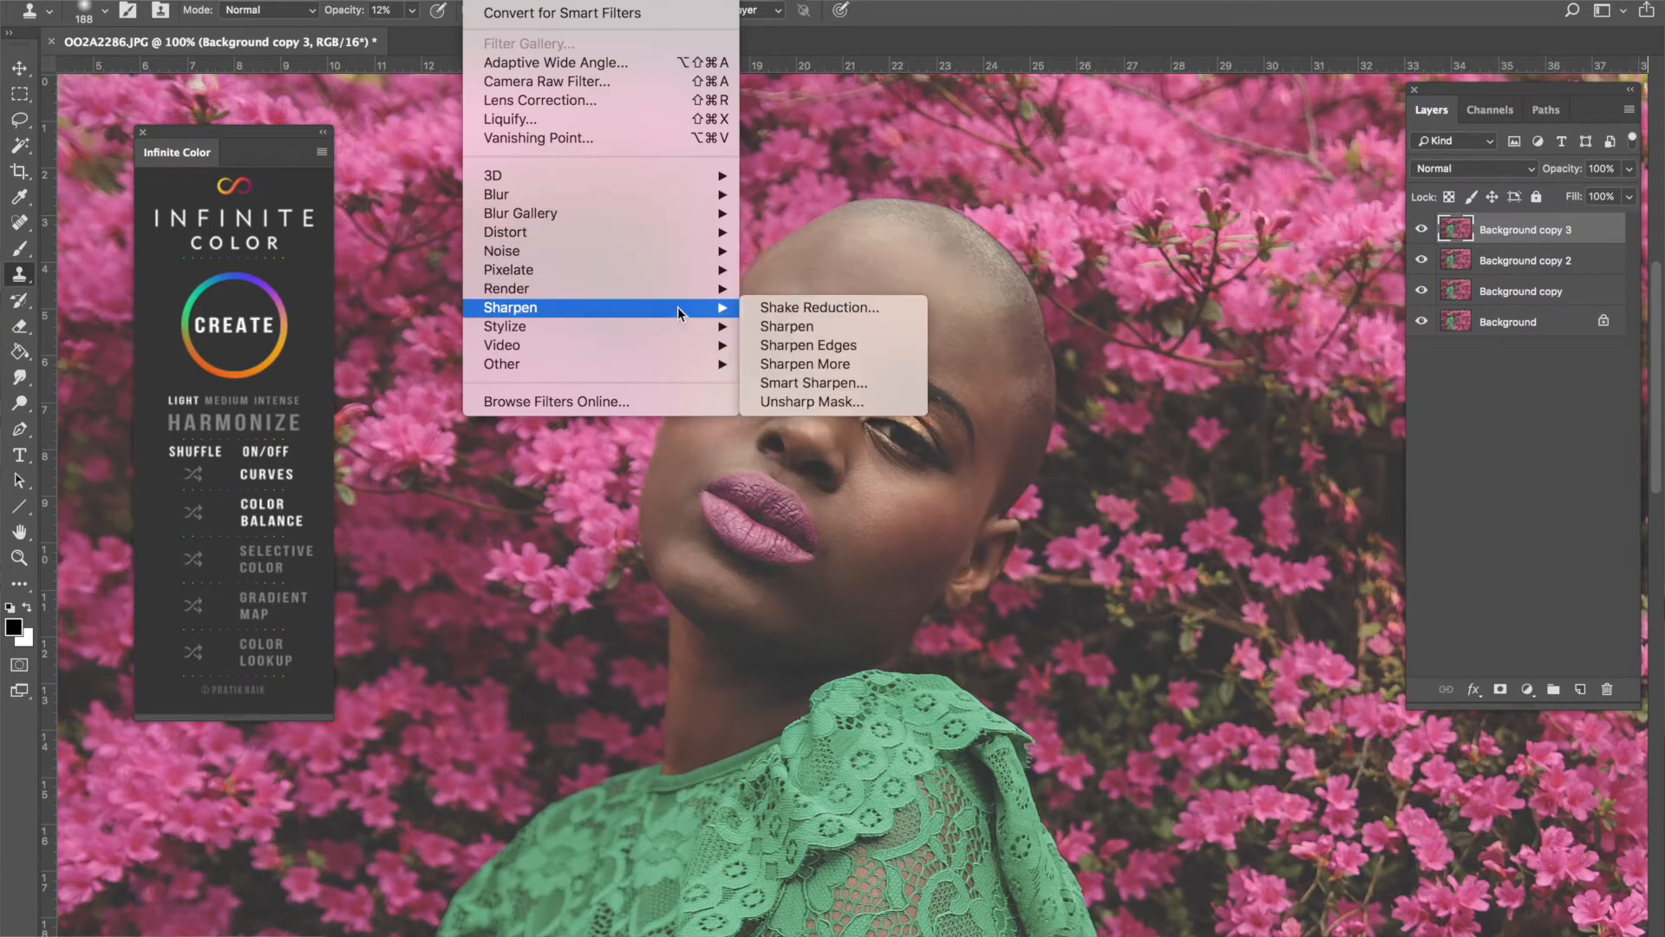
{"action": "left_click", "coordinate": [819, 402]}
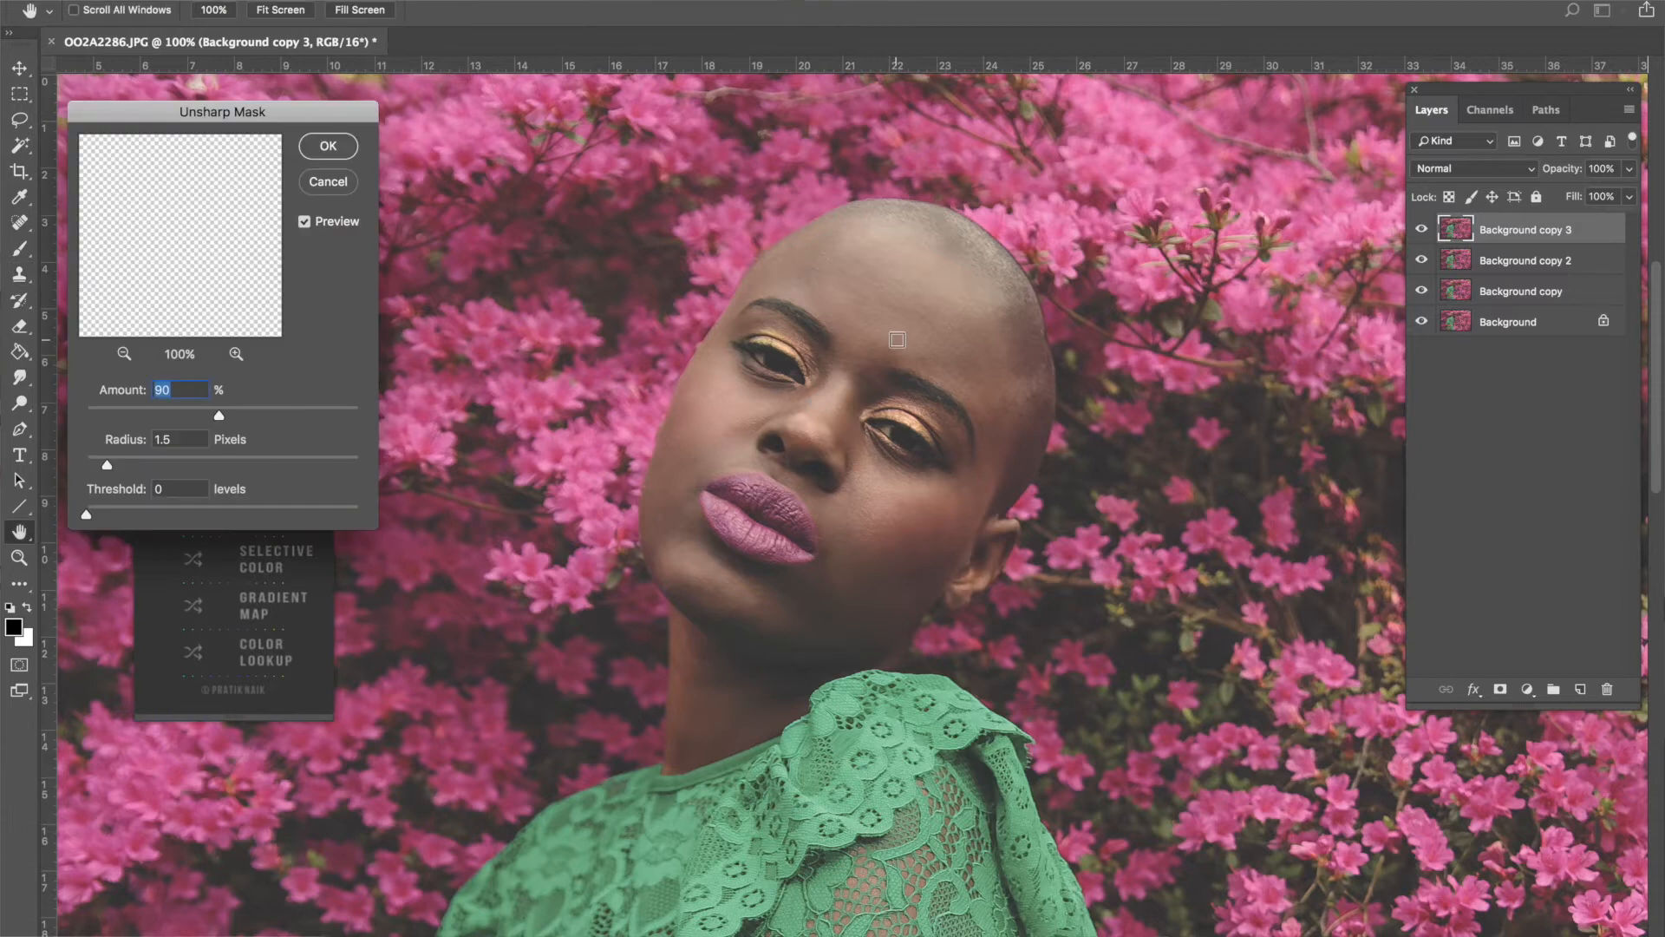
{"action": "left_click", "coordinate": [328, 146]}
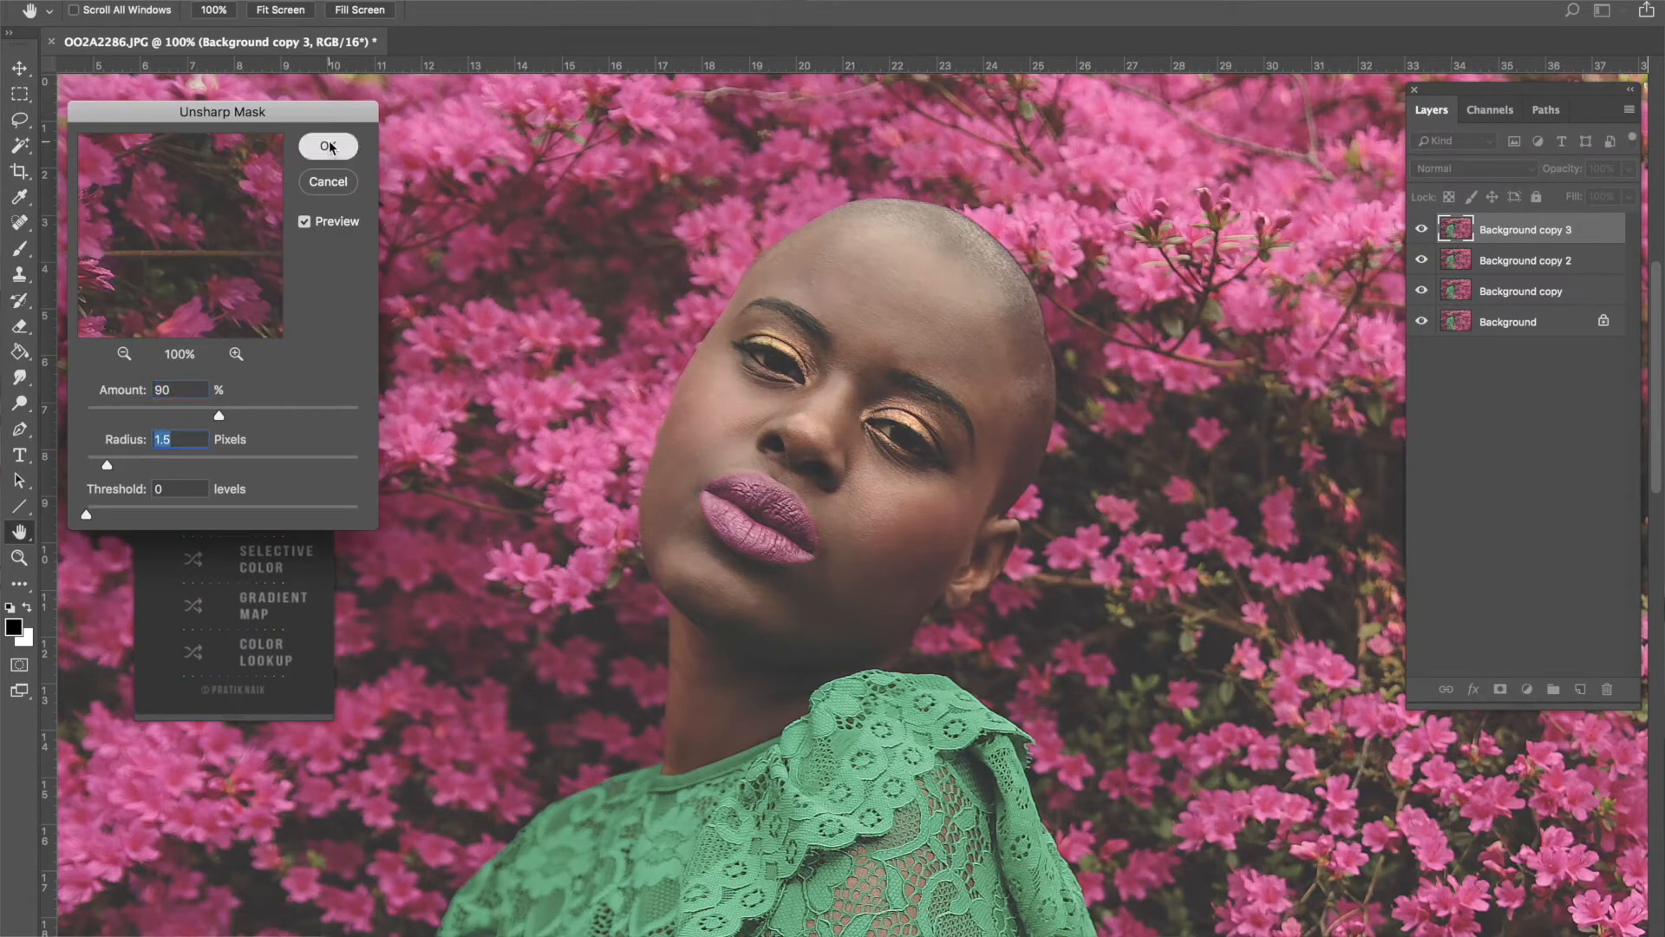
Set the Clone Stamp brush to 55 px and sample clean skin beside the eye on the sharpened layer.
{"action": "key", "text": "s"}
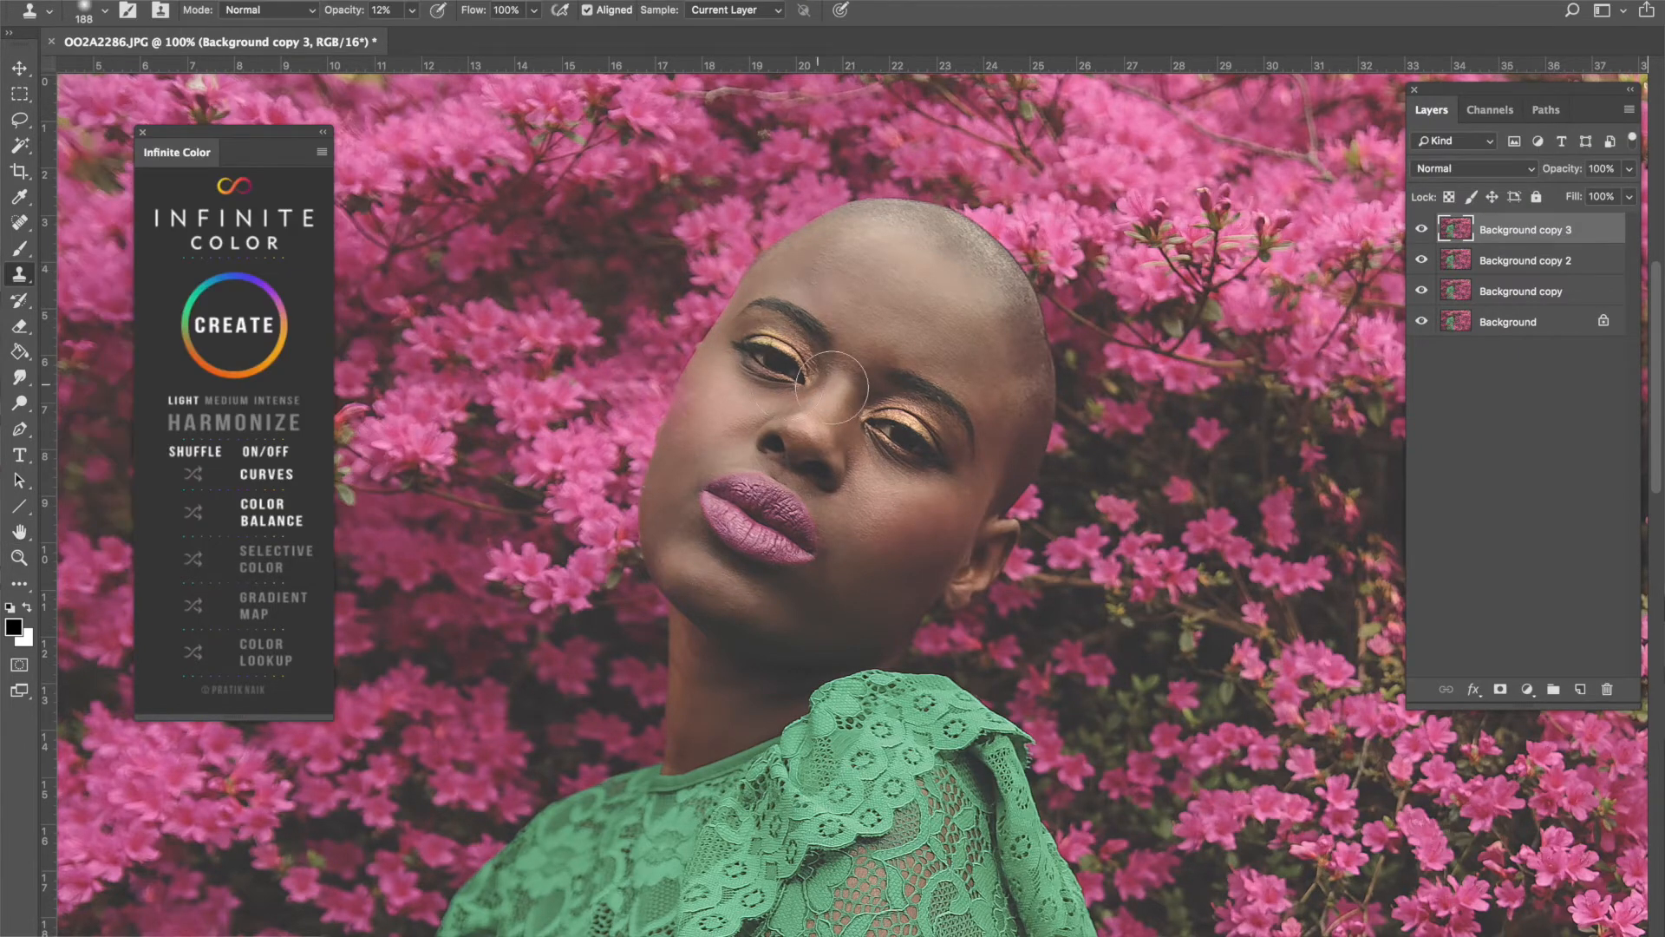
{"action": "key", "text": "ctrl+plus"}
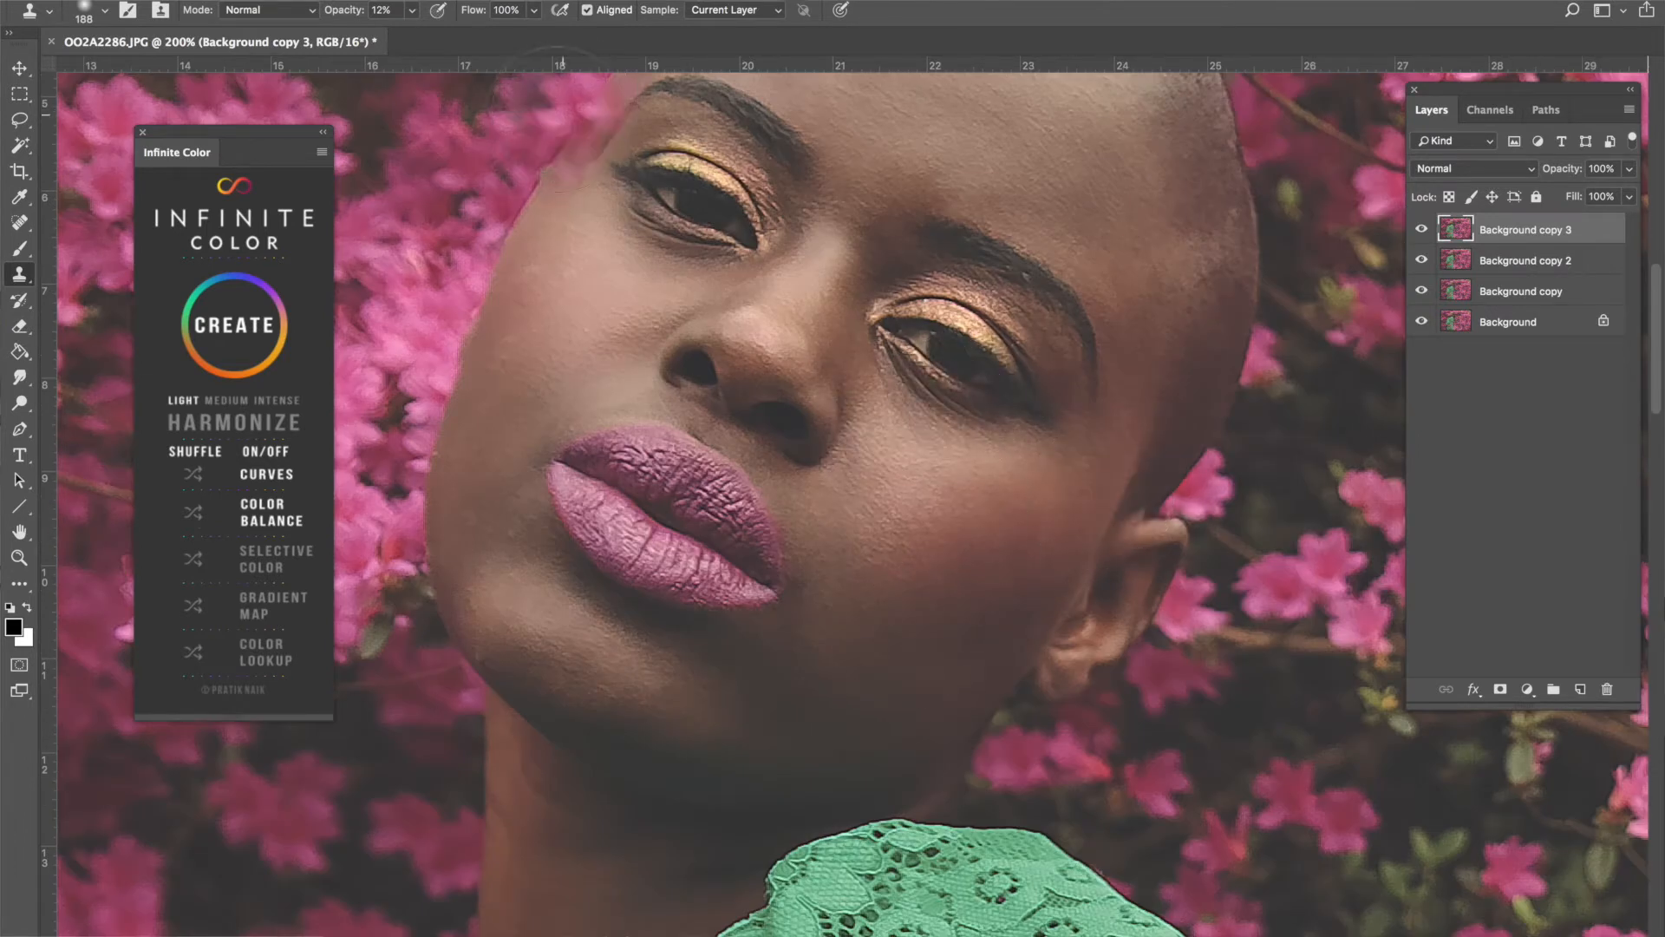
{"action": "left_click", "coordinate": [105, 13]}
{"action": "left_click_drag", "start_coordinate": [153, 72], "coordinate": [146, 72]}
{"action": "left_click", "coordinate": [687, 290], "text": "alt"}
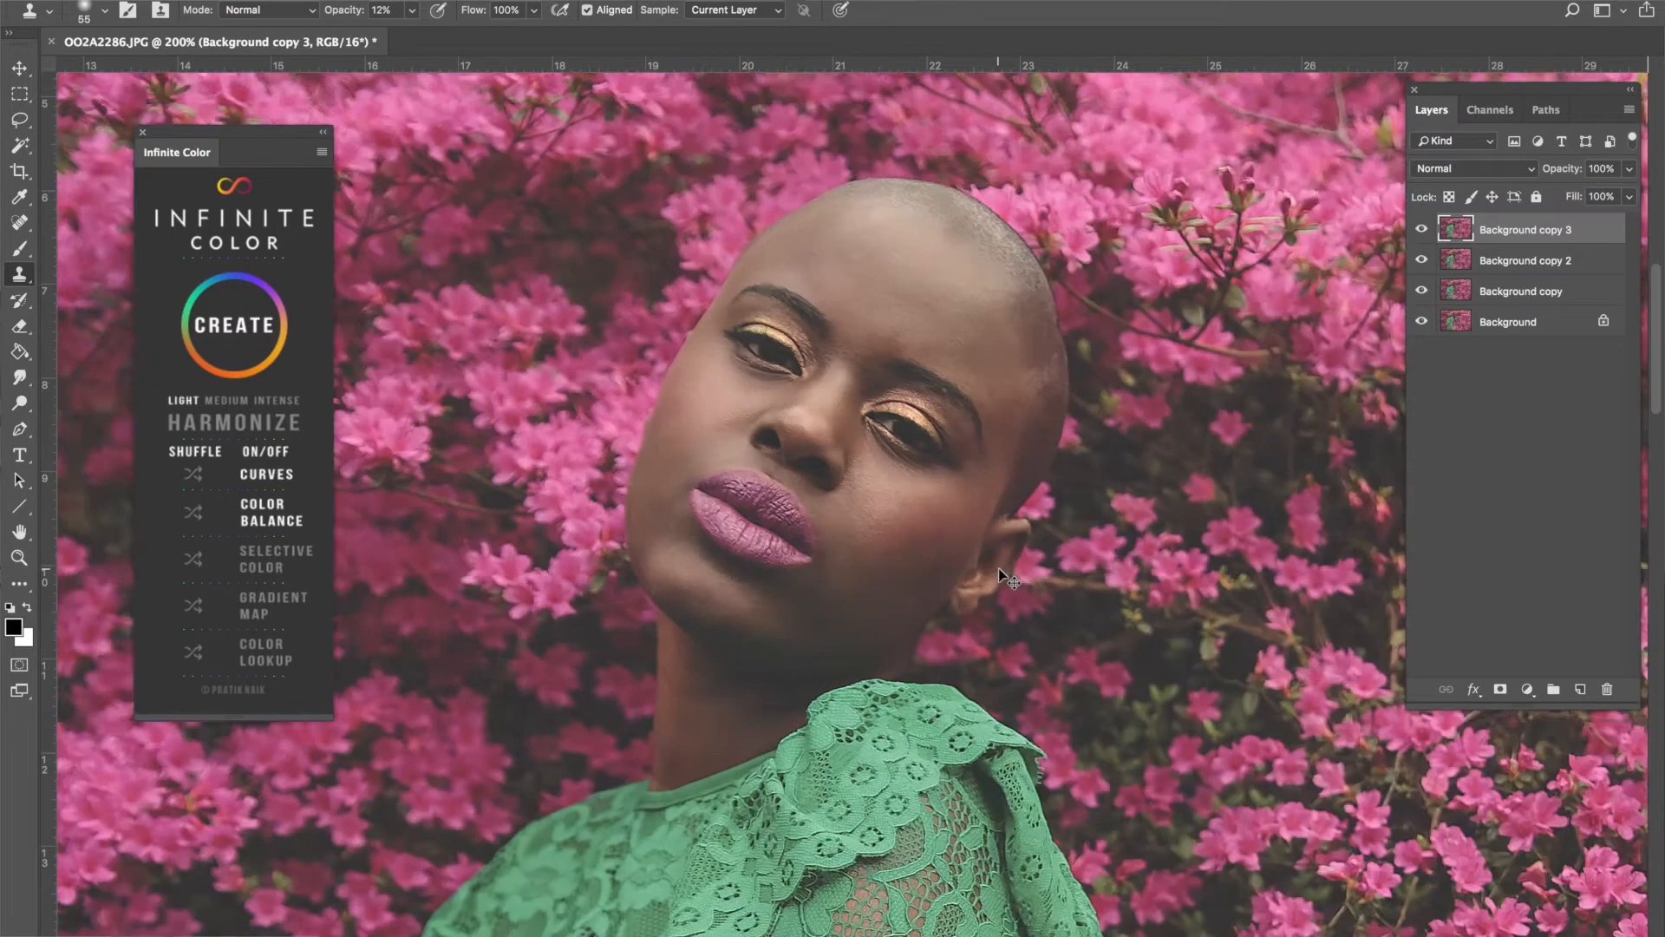
{"action": "key", "text": "super+minus"}
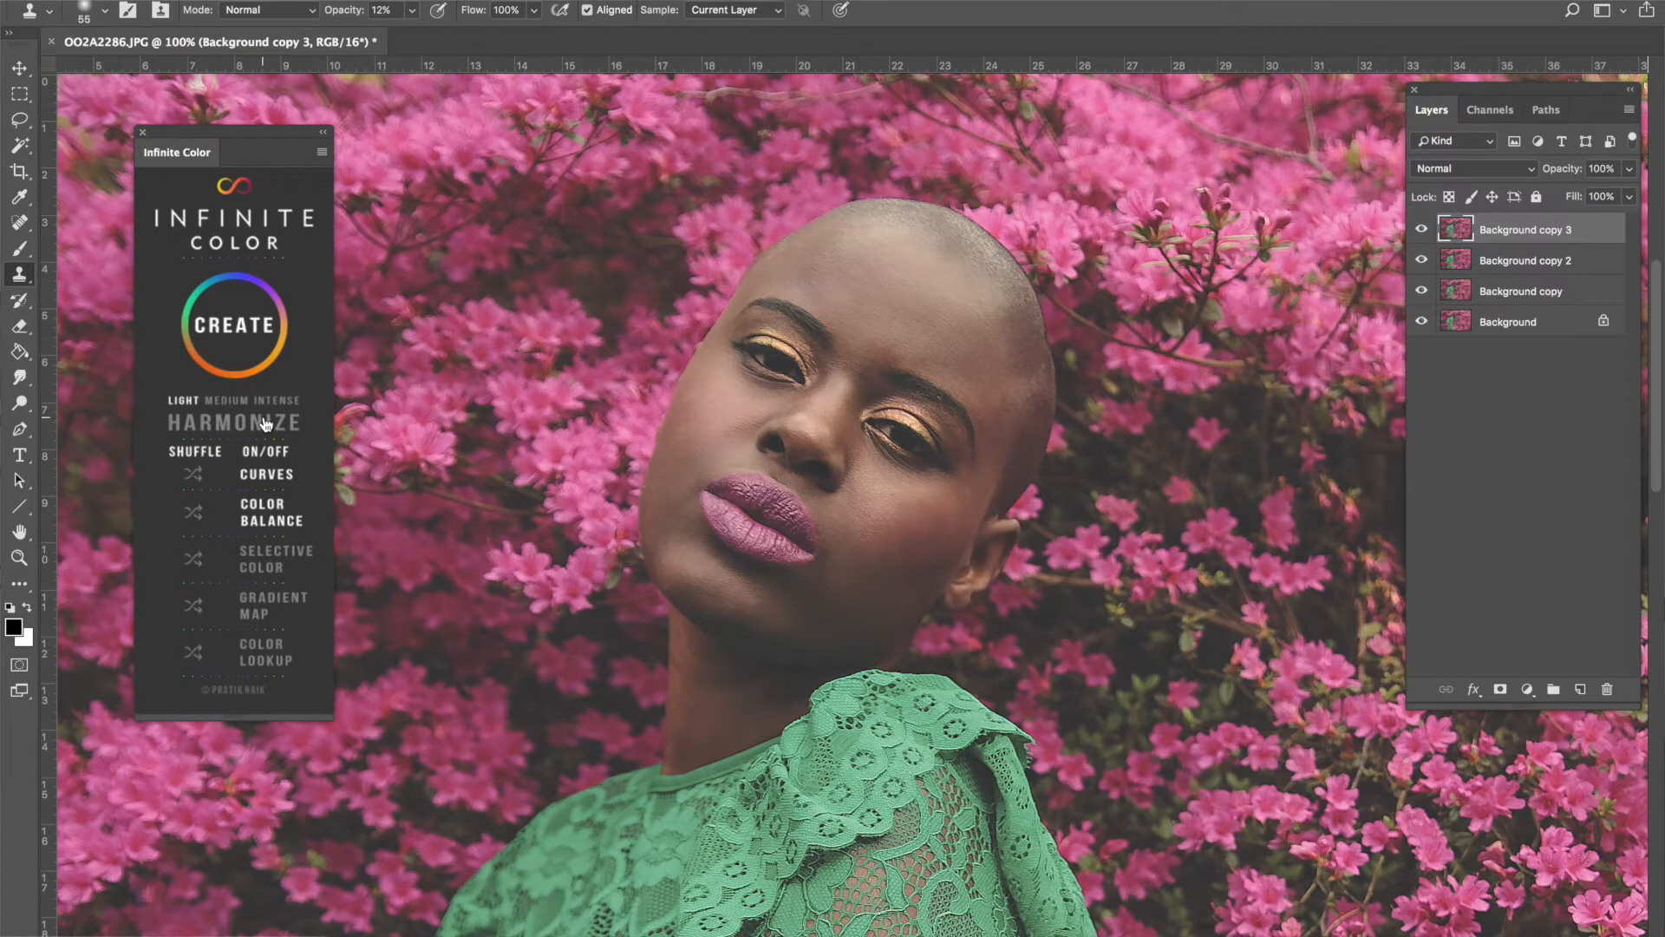
Try a Highlights Dodge stroke along the nose, undo it, and lighten the forehead above the eyebrow using Midtones, 19% exposure and a 137 px brush.
{"action": "left_click", "coordinate": [19, 401]}
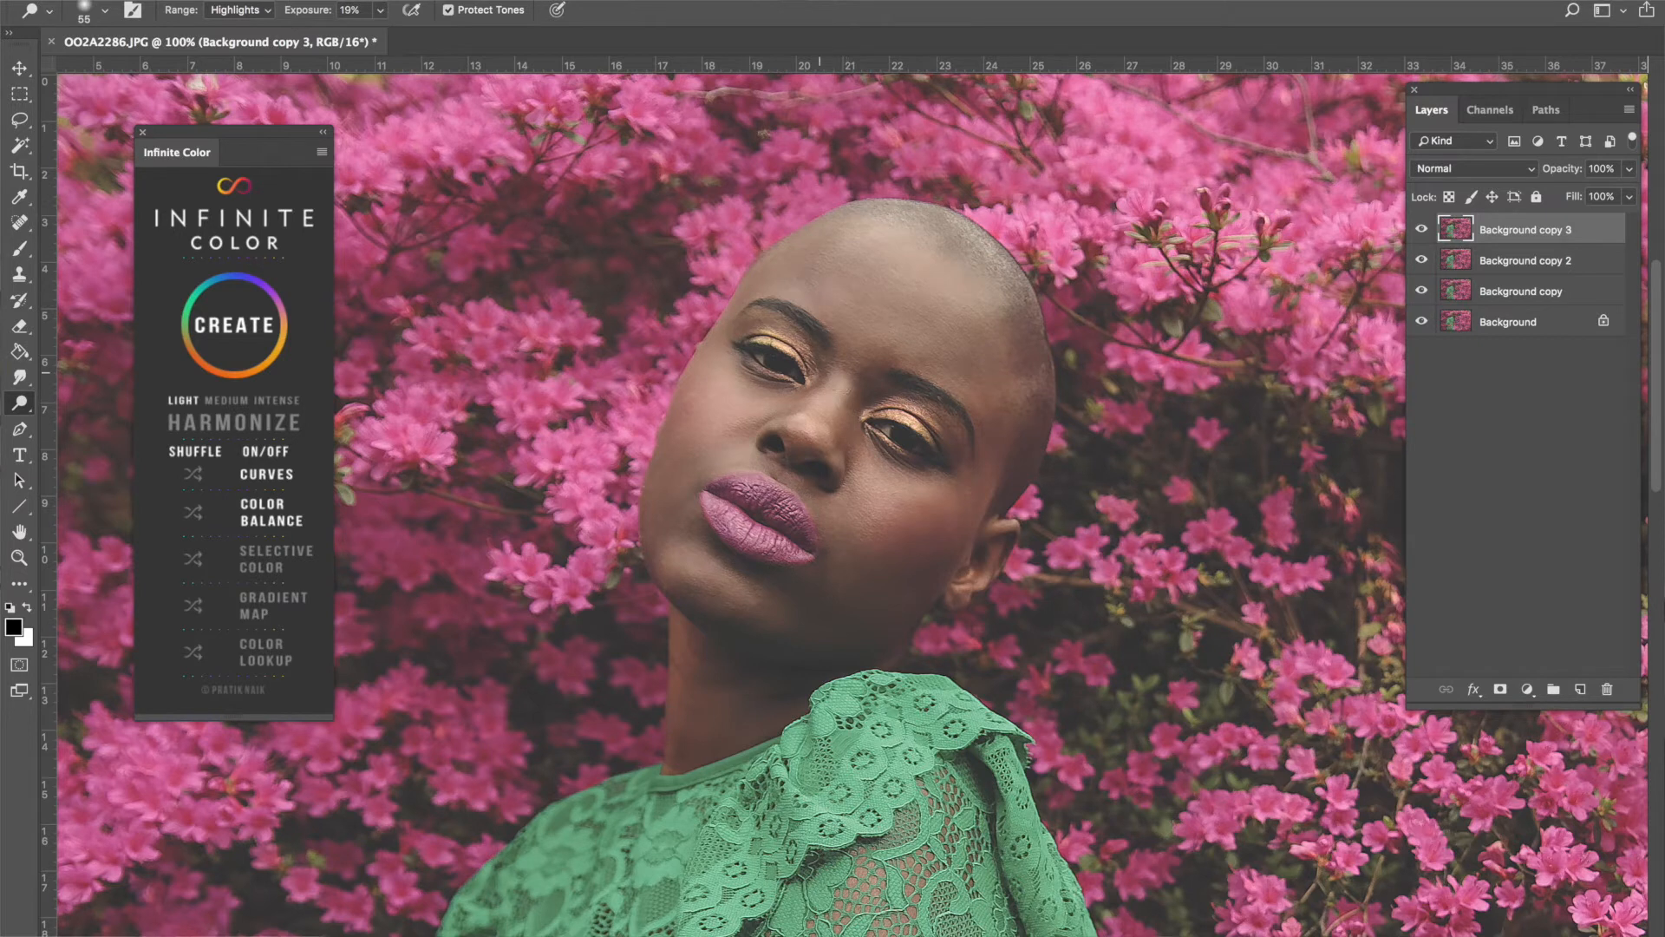
{"action": "left_click_drag", "start_coordinate": [845, 371], "coordinate": [816, 418]}
{"action": "key", "text": "ctrl+z"}
{"action": "left_click", "coordinate": [240, 10]}
{"action": "left_click", "coordinate": [253, 4]}
{"action": "left_click", "coordinate": [105, 10]}
{"action": "left_click_drag", "start_coordinate": [178, 72], "coordinate": [185, 72]}
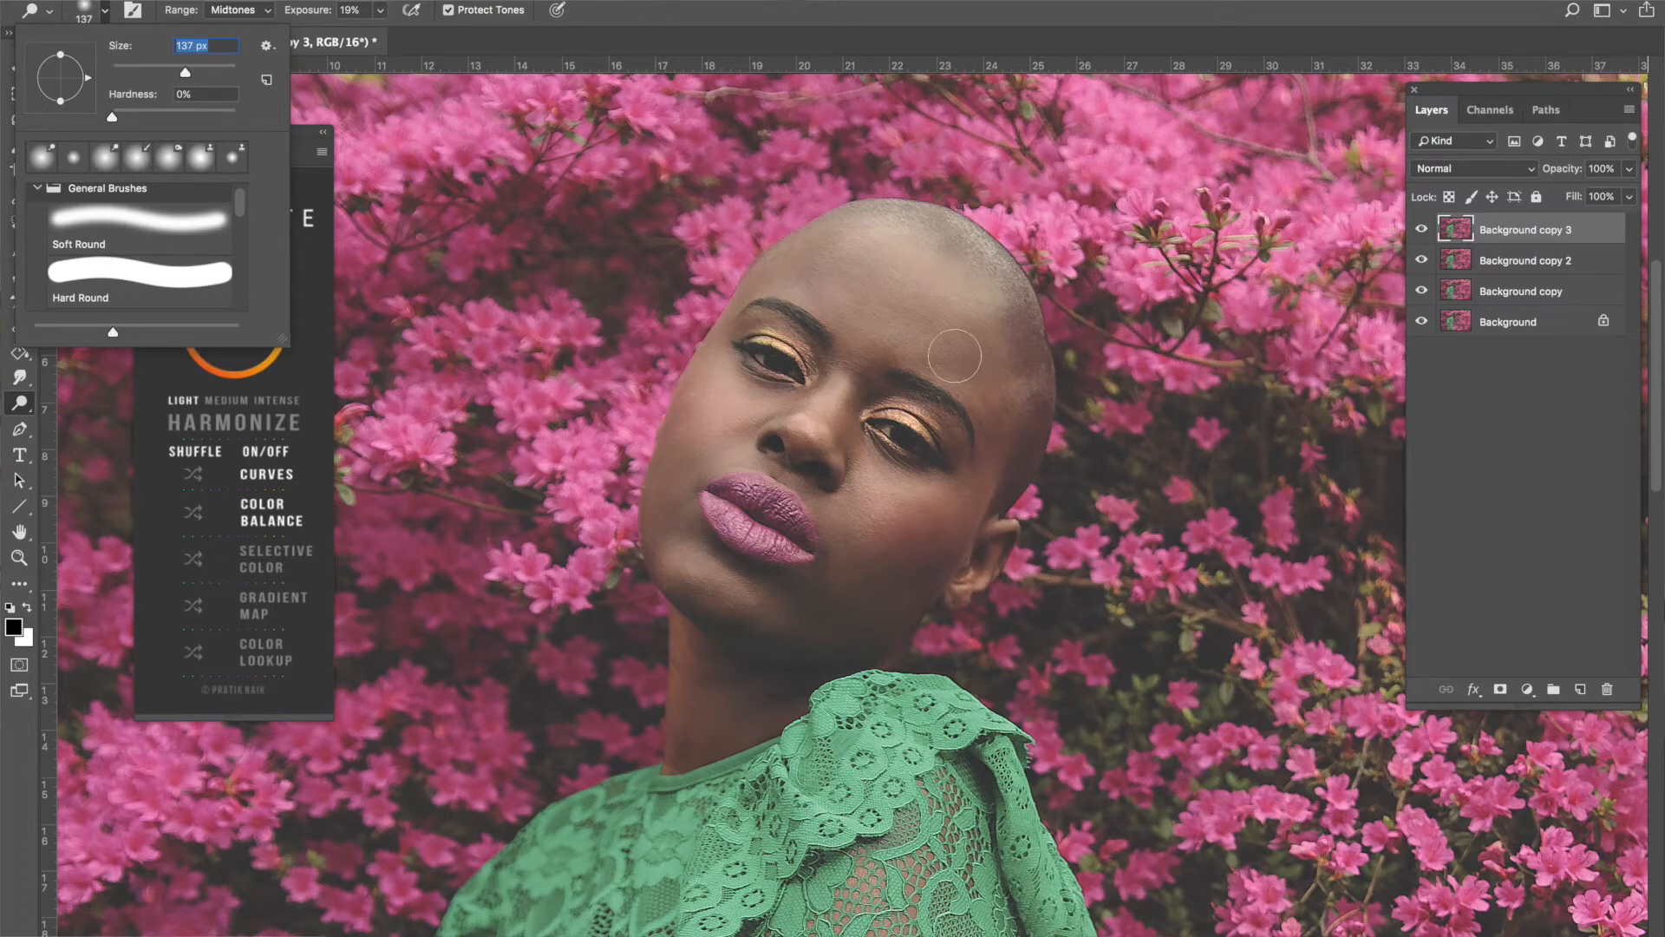
{"action": "left_click", "coordinate": [936, 357]}
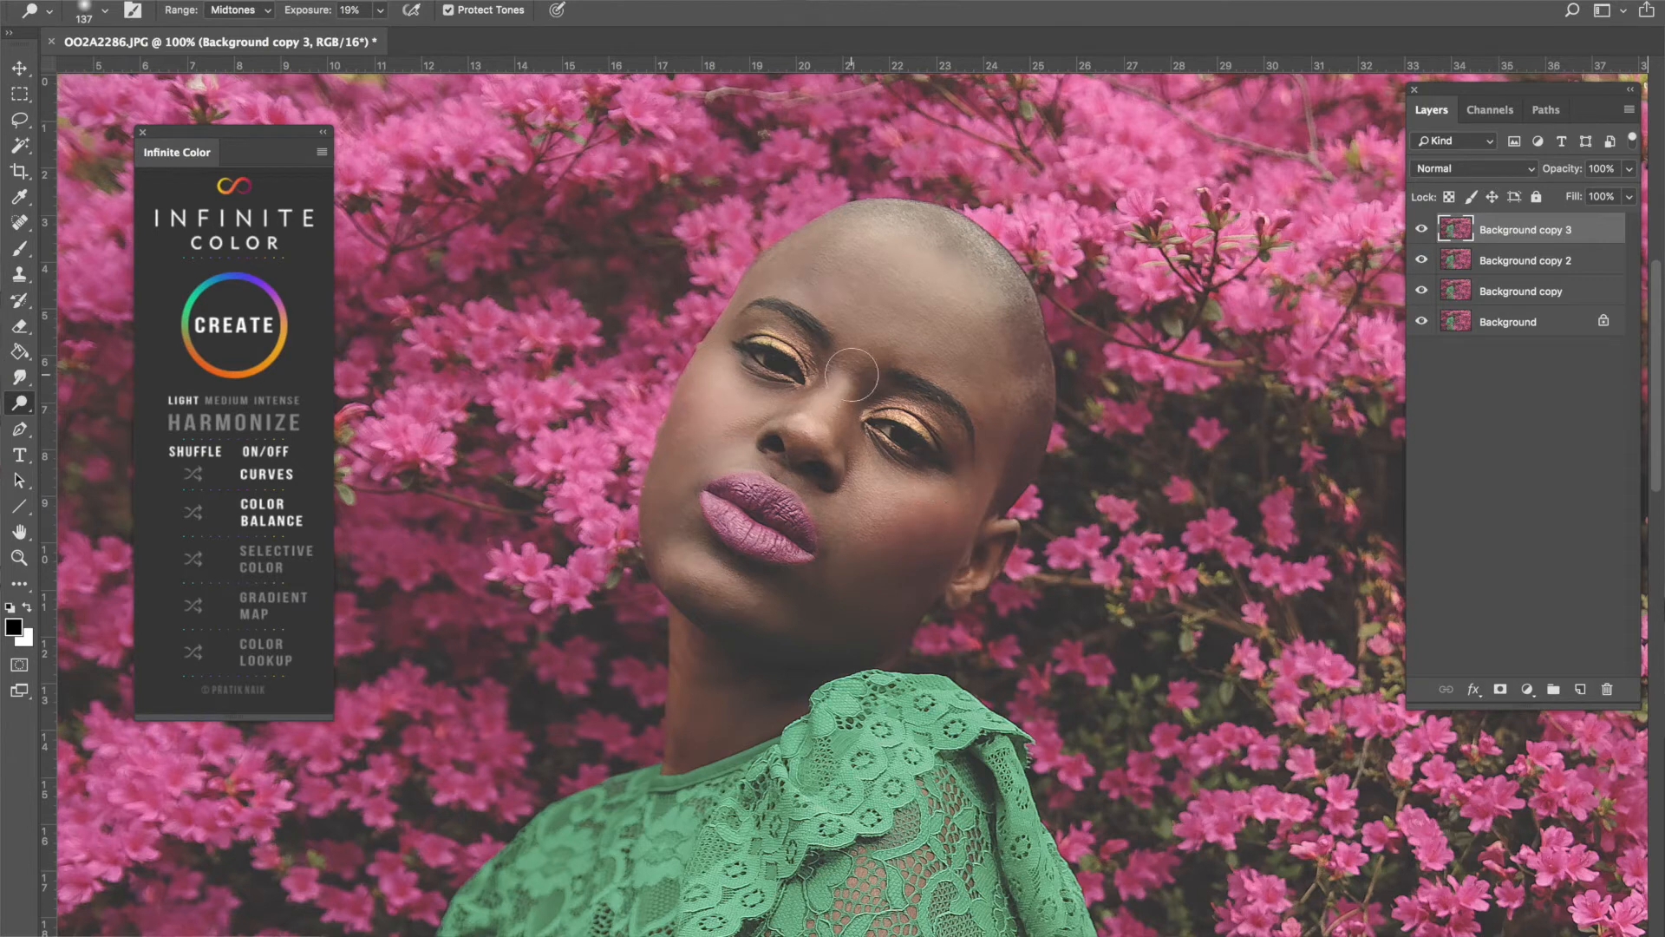
Hide the Background copy 2 and Background copy layers, and toggle Background copy 3 to compare the retouched portrait with the original.
{"action": "left_click", "coordinate": [1421, 259]}
{"action": "left_click", "coordinate": [1421, 291]}
{"action": "left_click", "coordinate": [1422, 231]}
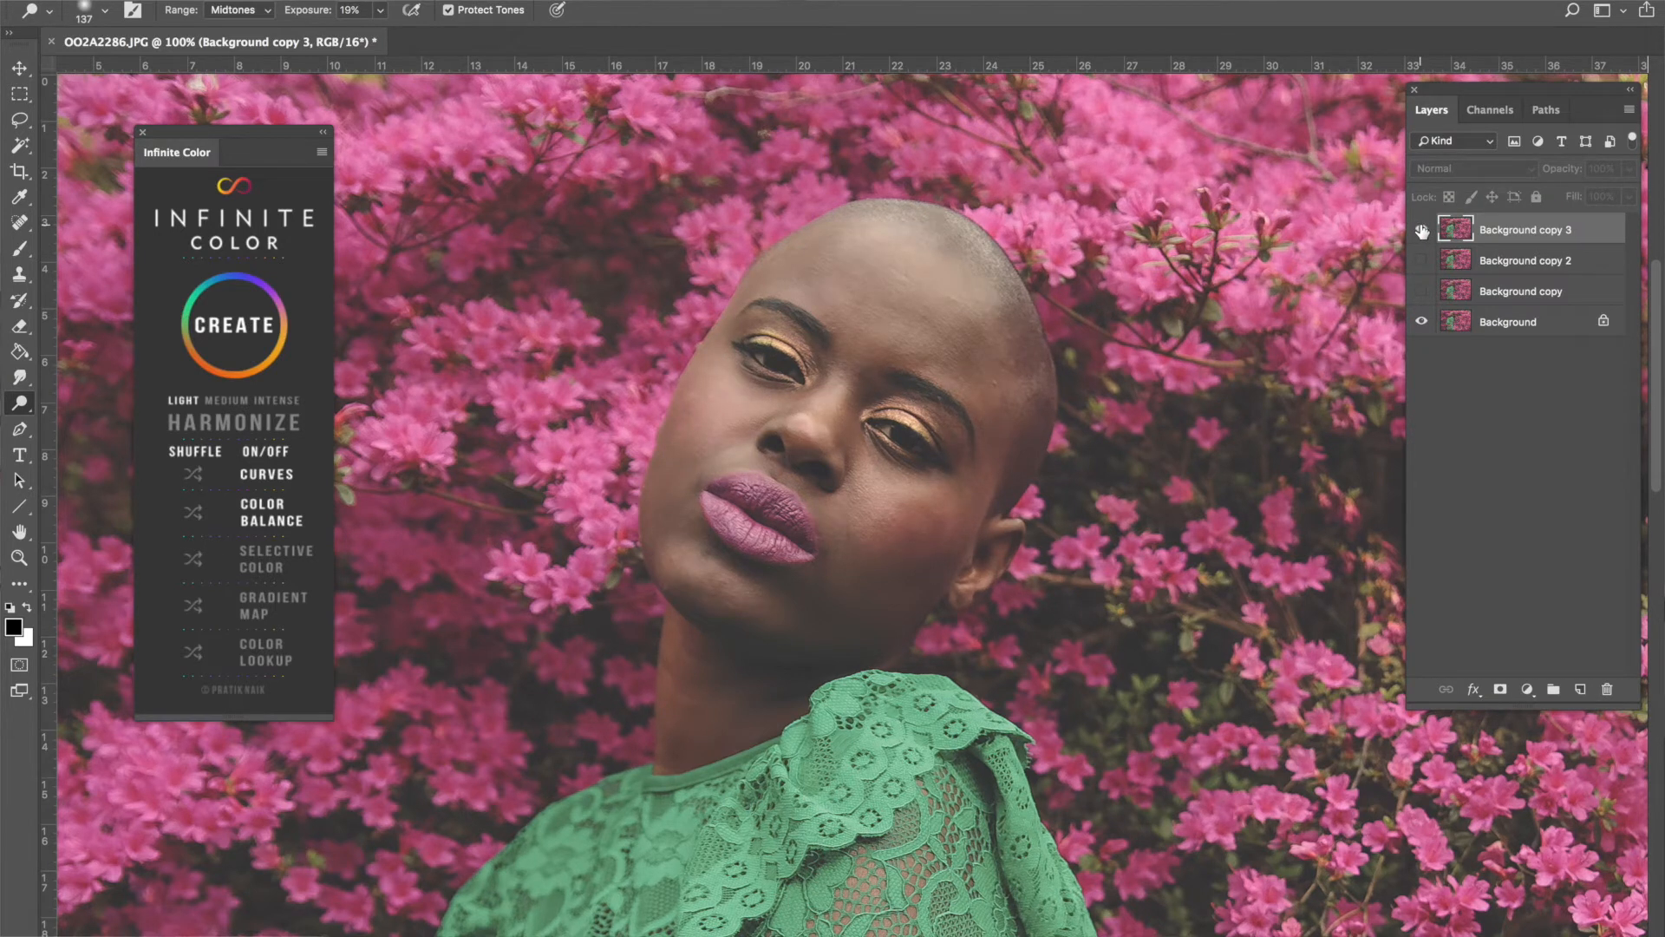
{"action": "left_click", "coordinate": [1422, 230]}
{"action": "left_click", "coordinate": [1422, 231]}
{"action": "left_click", "coordinate": [1422, 231]}
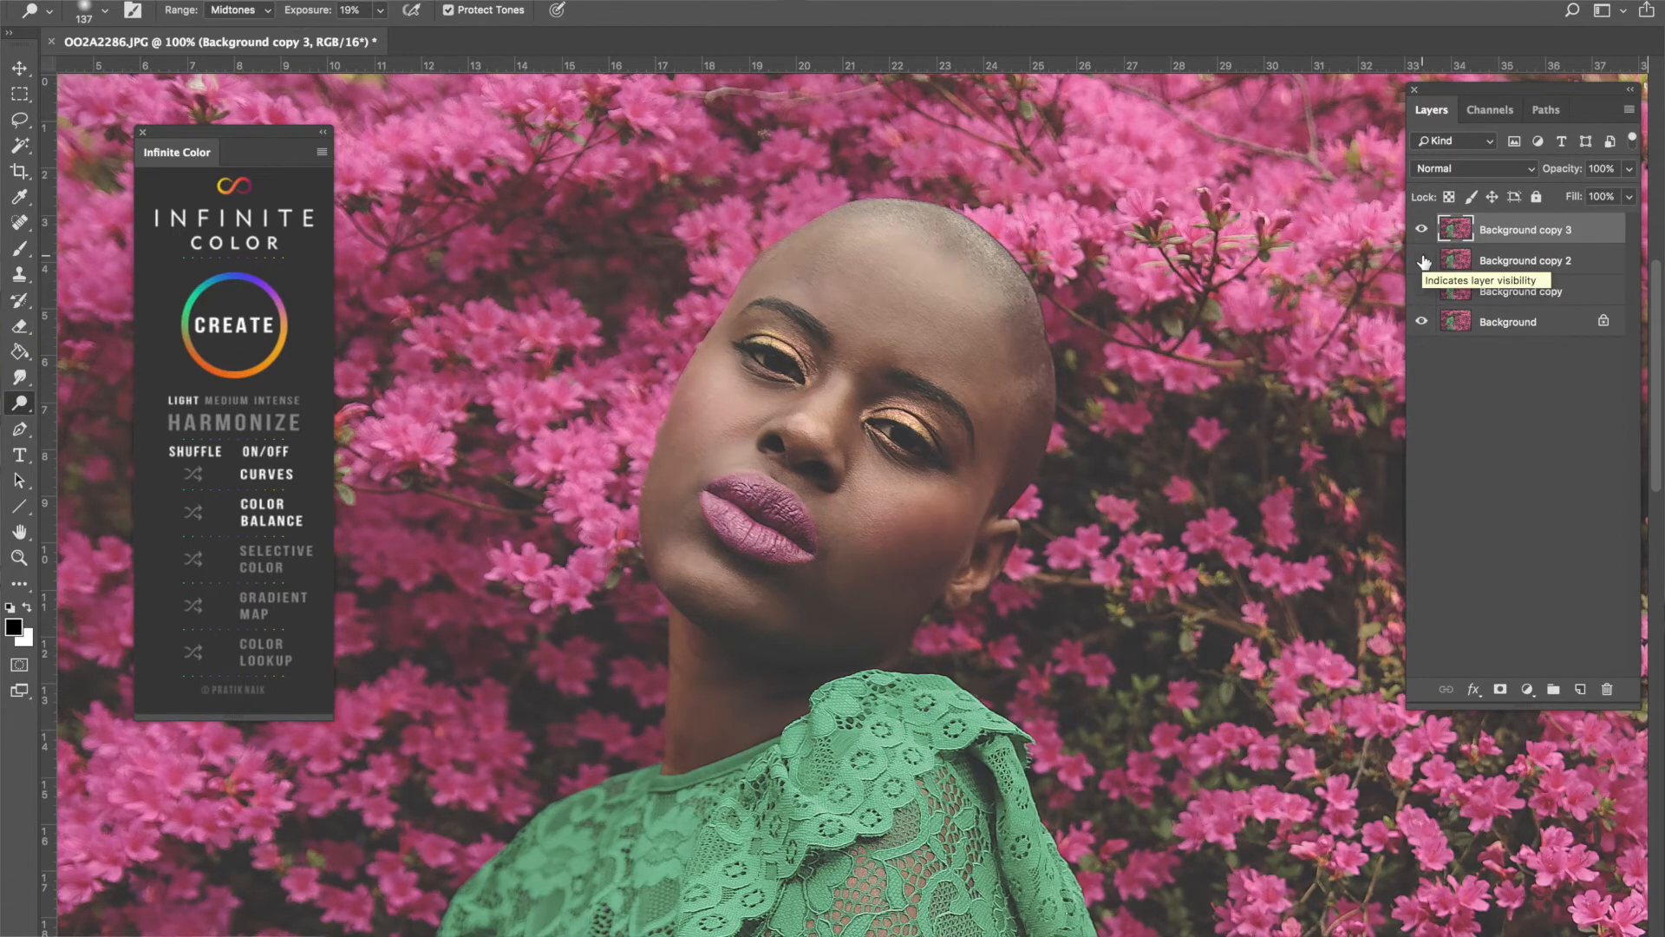
{"action": "key", "text": "super+minus"}
{"action": "key", "text": "super+minus"}
{"action": "key", "text": "super+minus"}
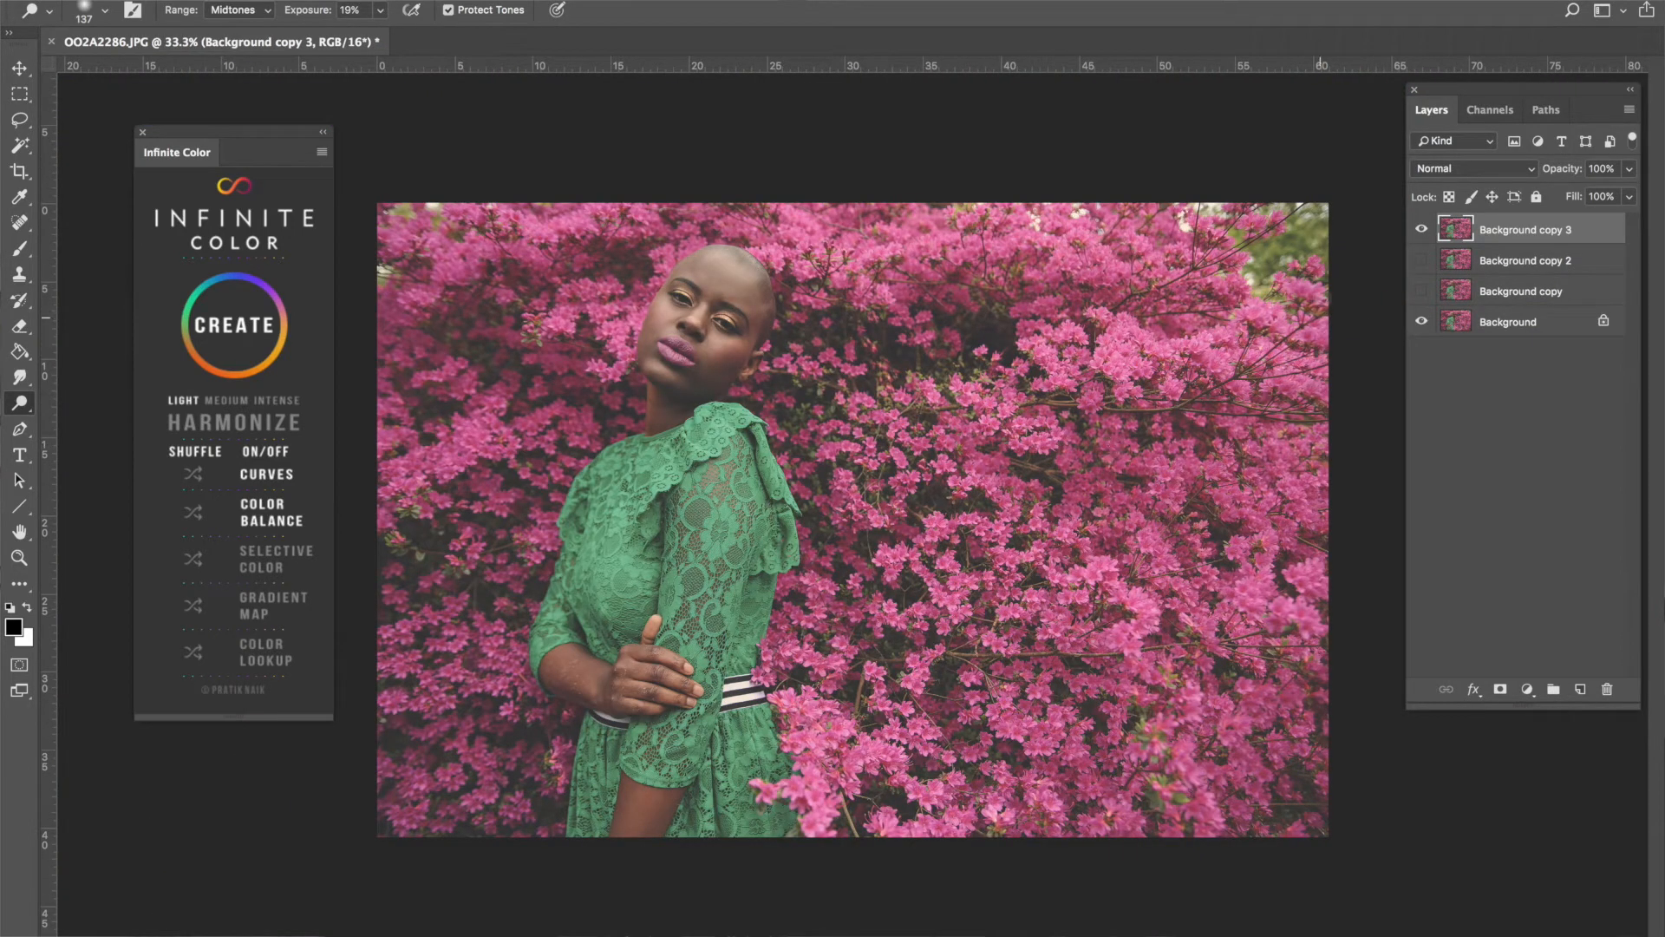
{"action": "left_click", "coordinate": [1420, 230]}
{"action": "left_click", "coordinate": [1421, 231]}
Lasso a patch of flowers in the background beside the model, copy it to a new layer and enlarge it across her upper body.
{"action": "left_click", "coordinate": [20, 122]}
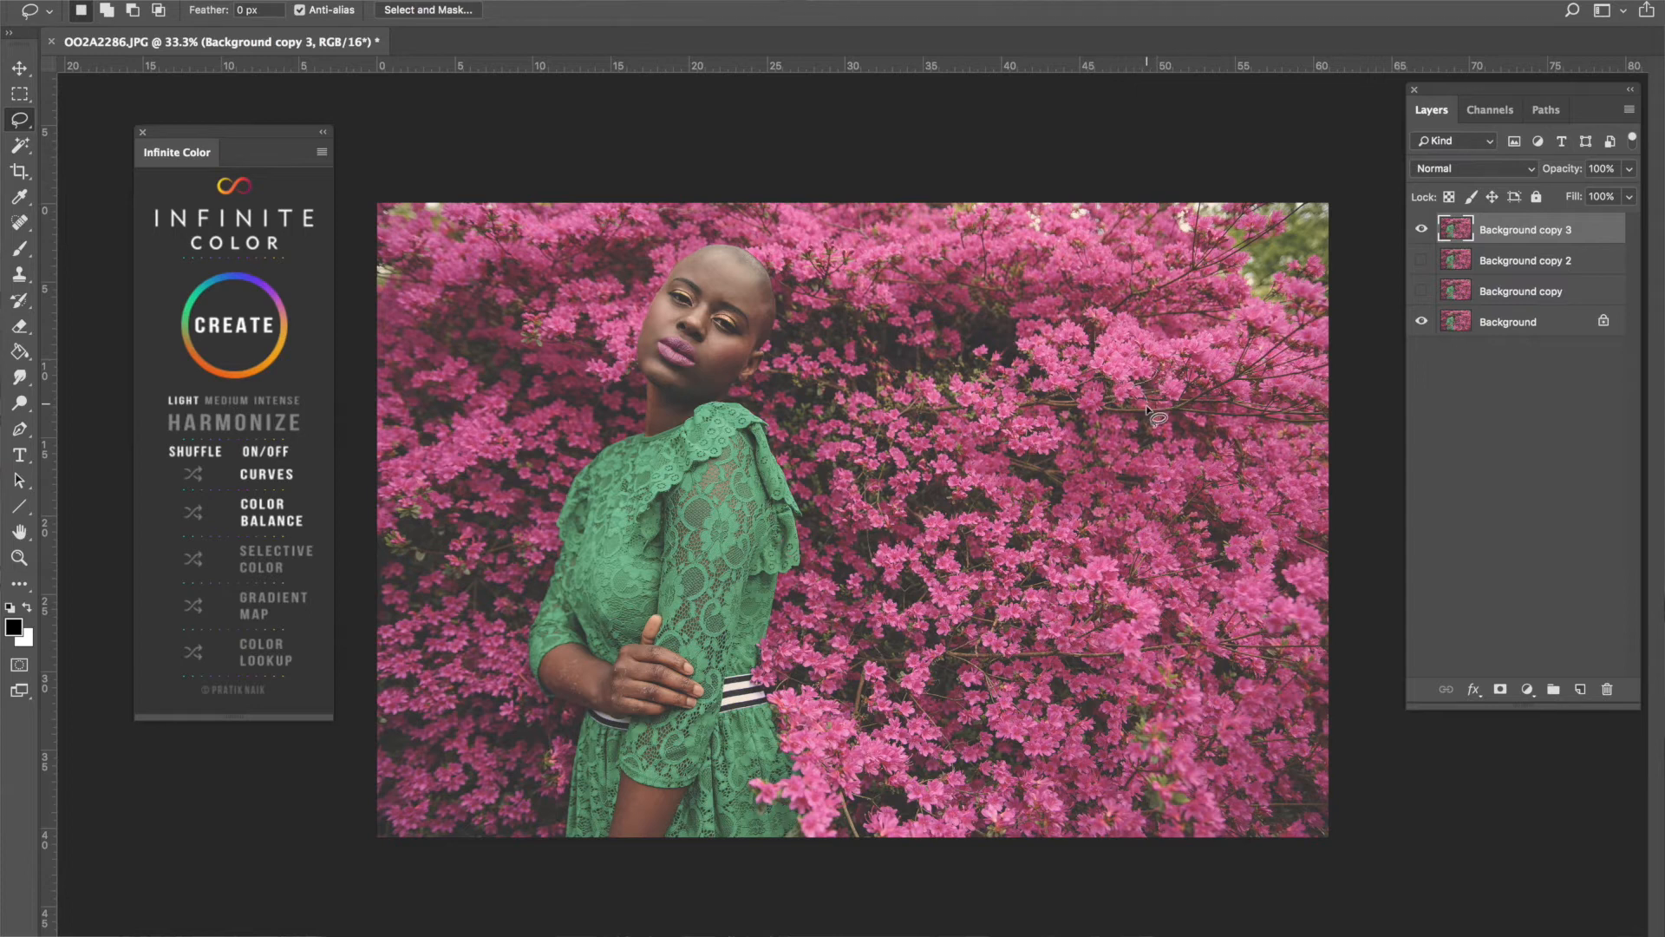
{"action": "mouse_move", "coordinate": [1100, 417]}
{"action": "left_mouse_down"}
{"action": "mouse_move", "coordinate": [1044, 393]}
{"action": "mouse_move", "coordinate": [1007, 313]}
{"action": "mouse_move", "coordinate": [1098, 330]}
{"action": "mouse_move", "coordinate": [1085, 316]}
{"action": "mouse_move", "coordinate": [1128, 313]}
{"action": "mouse_move", "coordinate": [1182, 337]}
{"action": "mouse_move", "coordinate": [1235, 326]}
{"action": "mouse_move", "coordinate": [1231, 381]}
{"action": "mouse_move", "coordinate": [1158, 375]}
{"action": "left_mouse_up"}
{"action": "key", "text": "ctrl+j"}
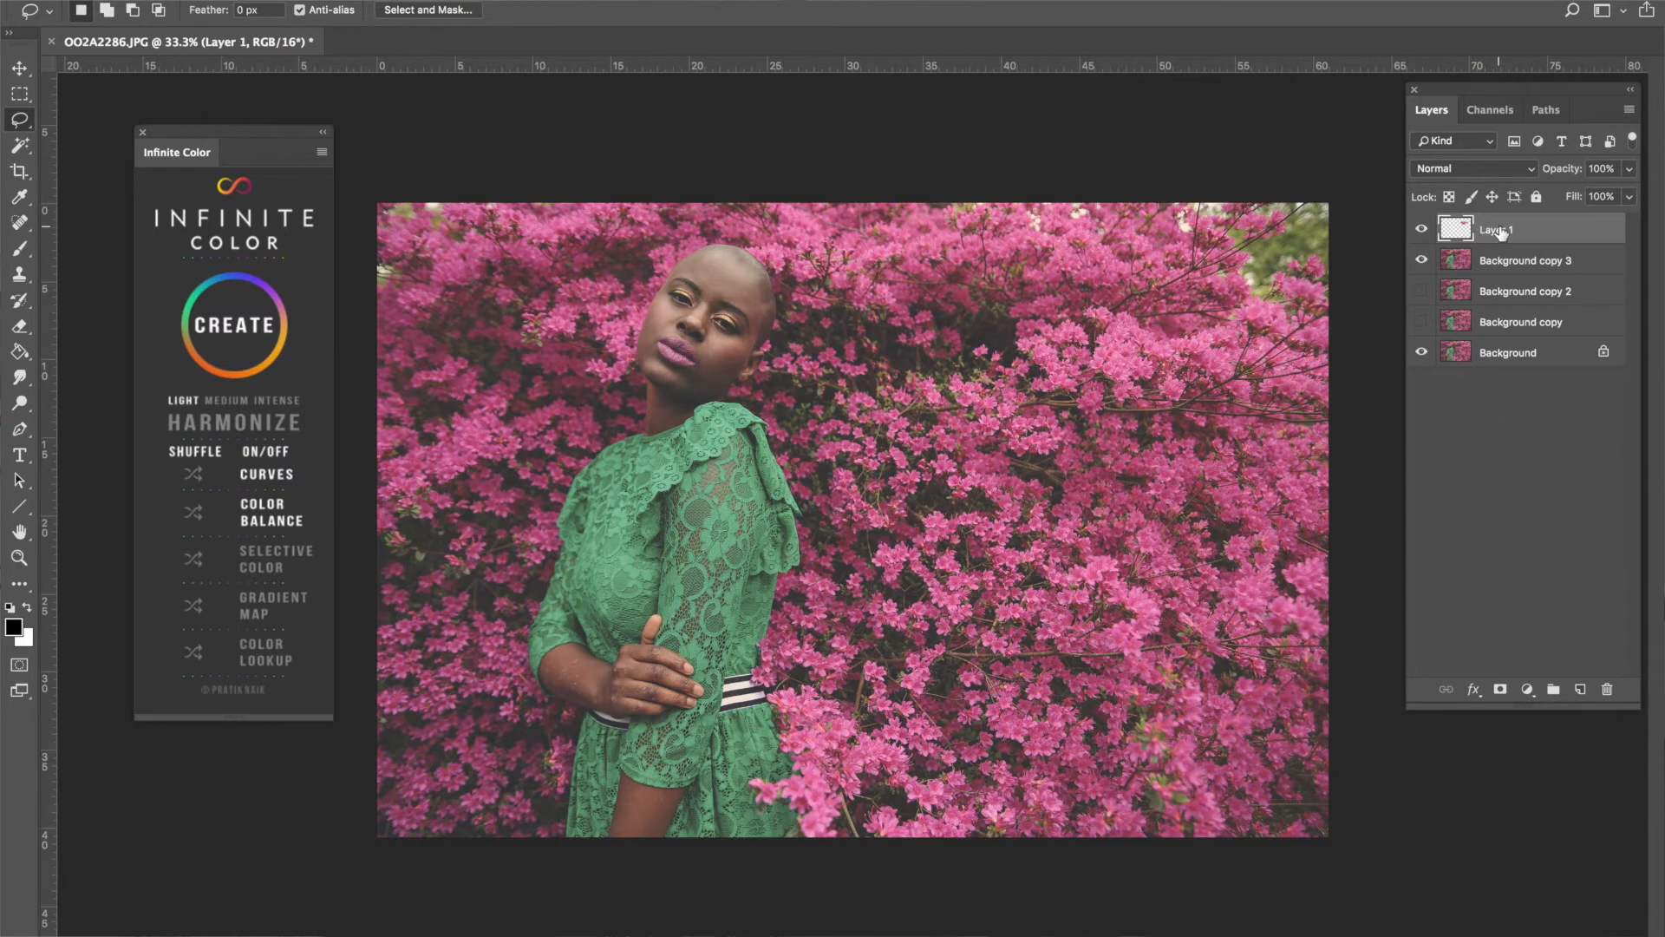
{"action": "left_click", "coordinate": [19, 67]}
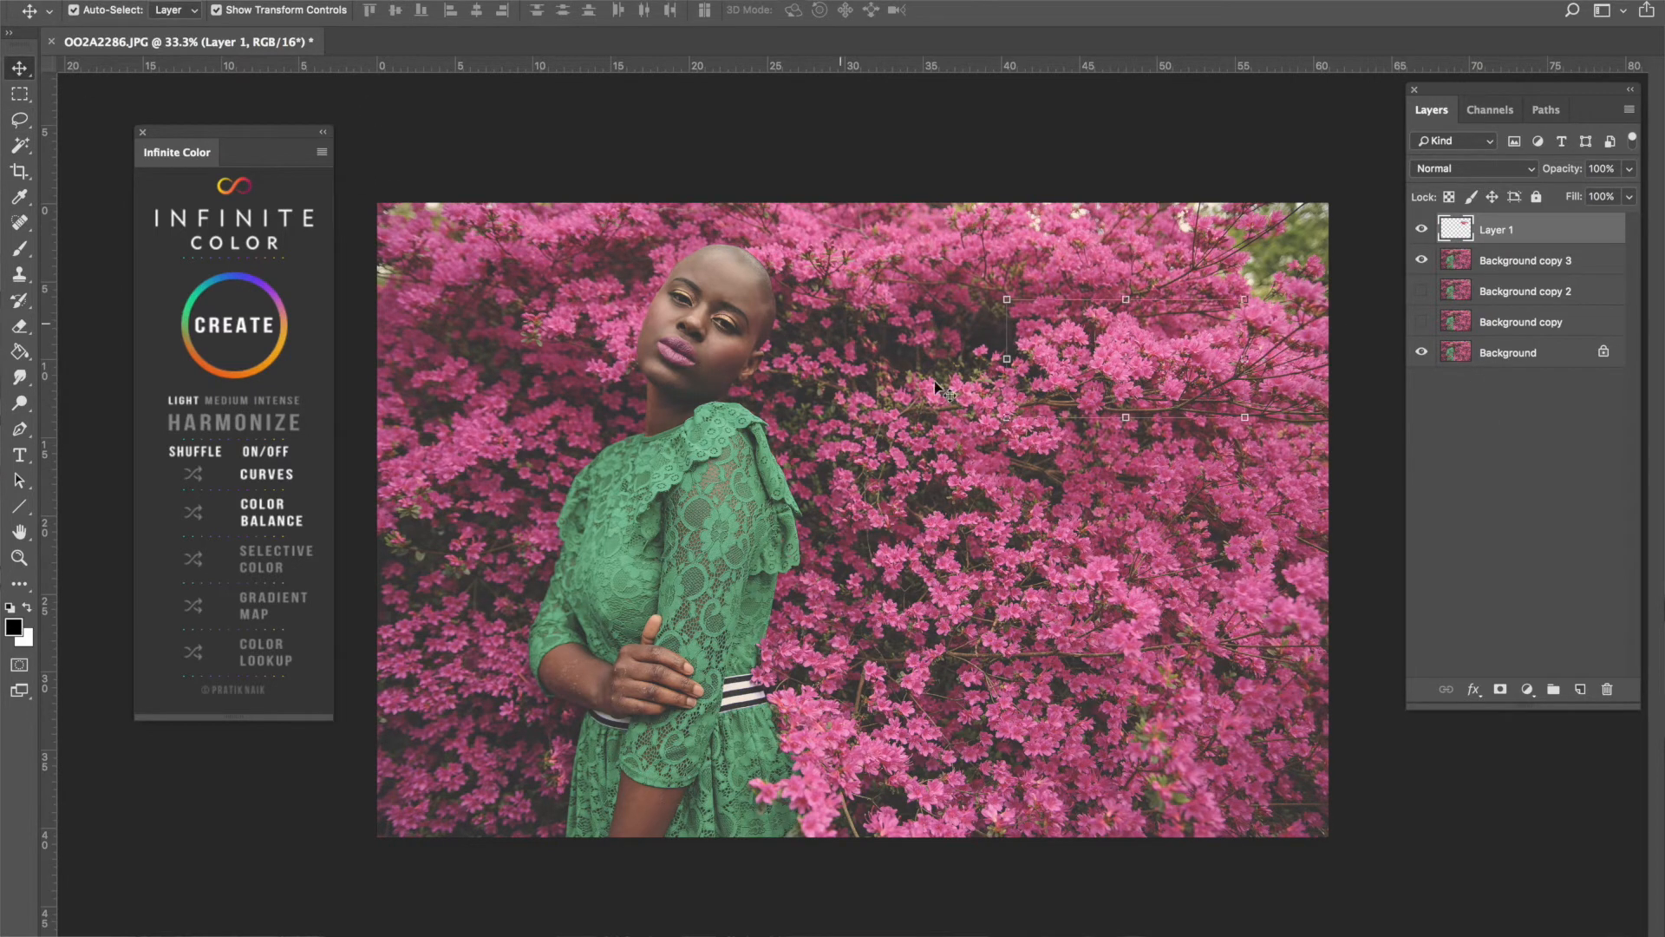
{"action": "left_click_drag", "start_coordinate": [1009, 417], "coordinate": [605, 751]}
{"action": "left_click", "coordinate": [918, 13]}
Apply a Gaussian Blur with a radius of 120.7 pixels to the enlarged flower layer.
{"action": "left_click", "coordinate": [482, 0]}
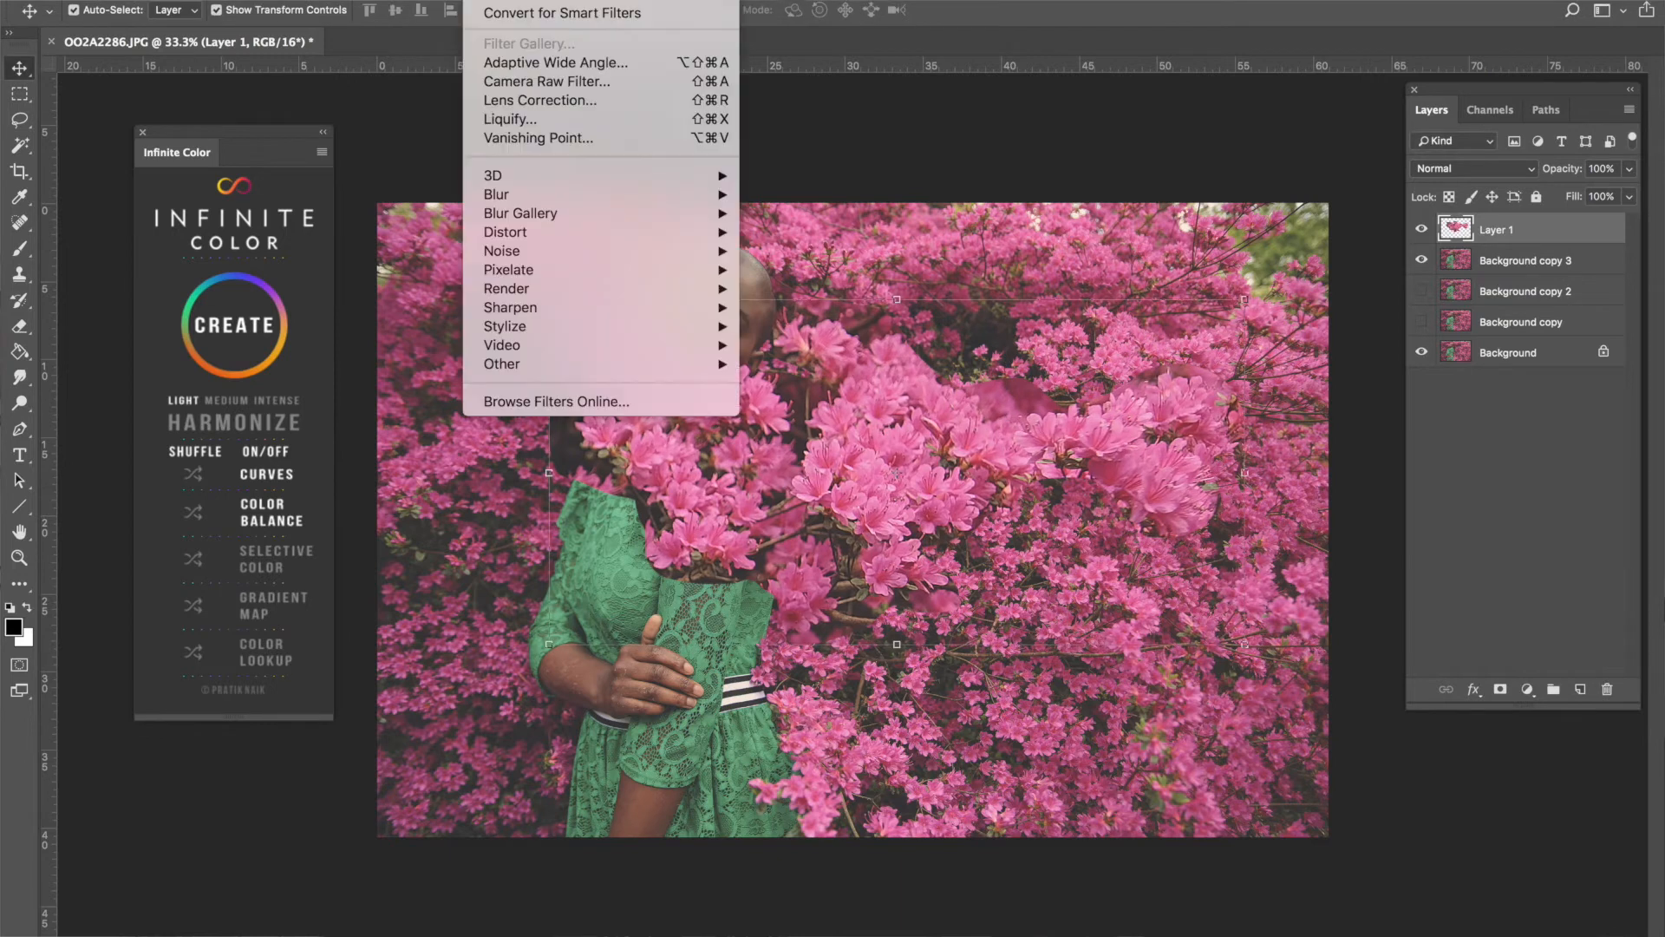
{"action": "mouse_move", "coordinate": [666, 195]}
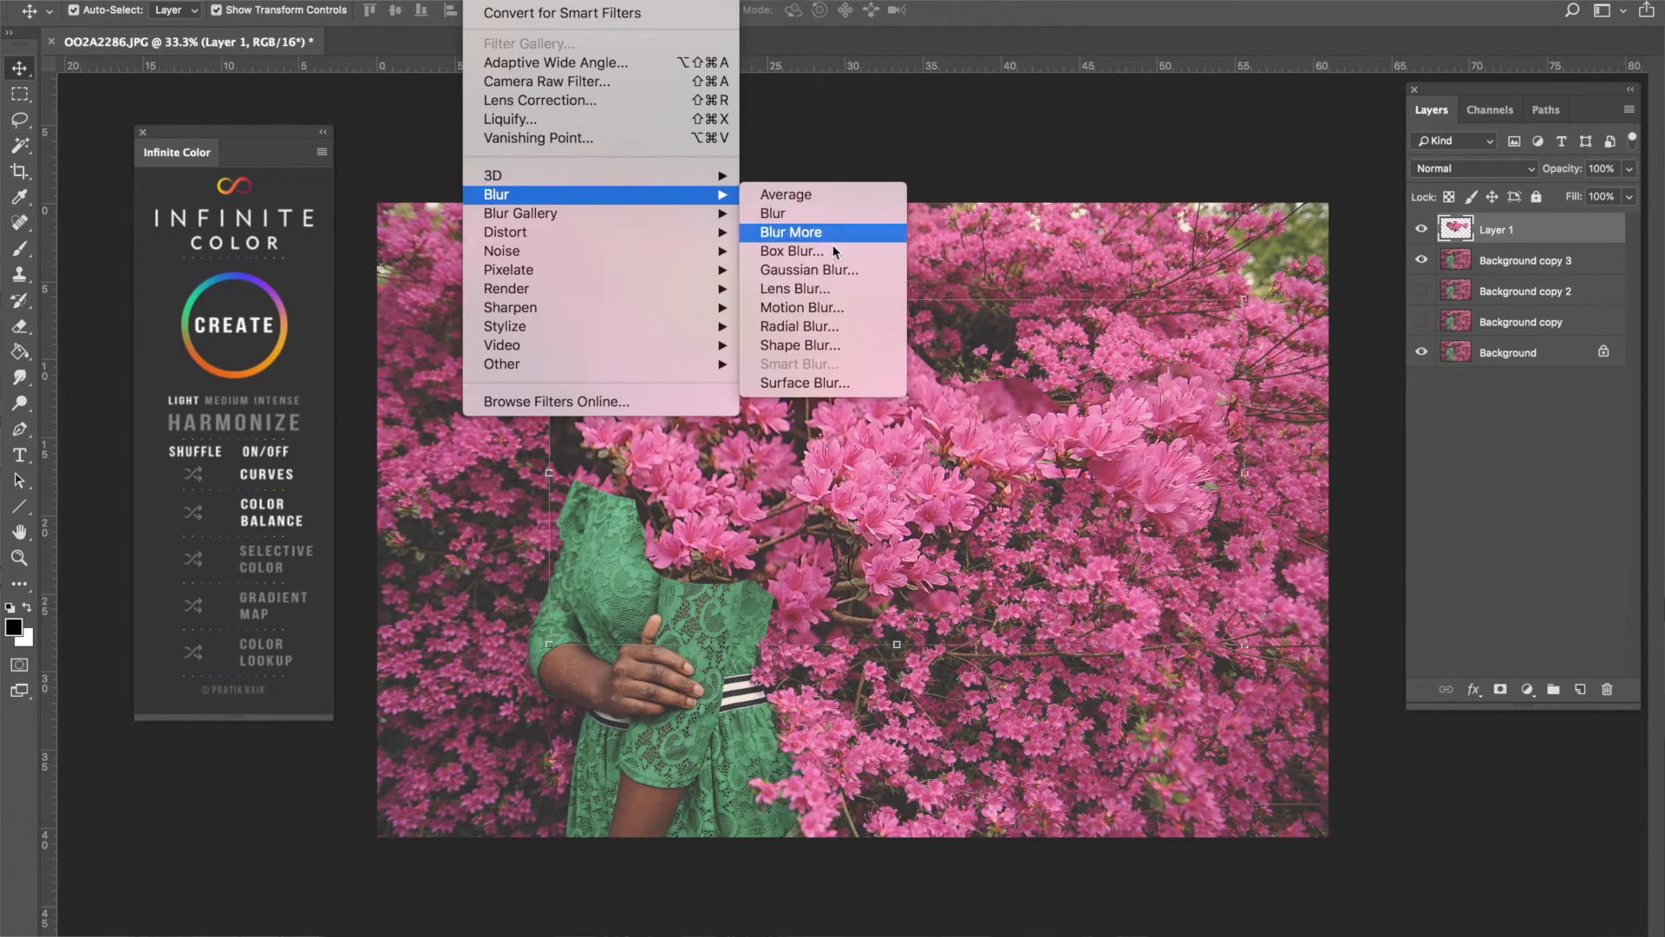
{"action": "left_click", "coordinate": [845, 274]}
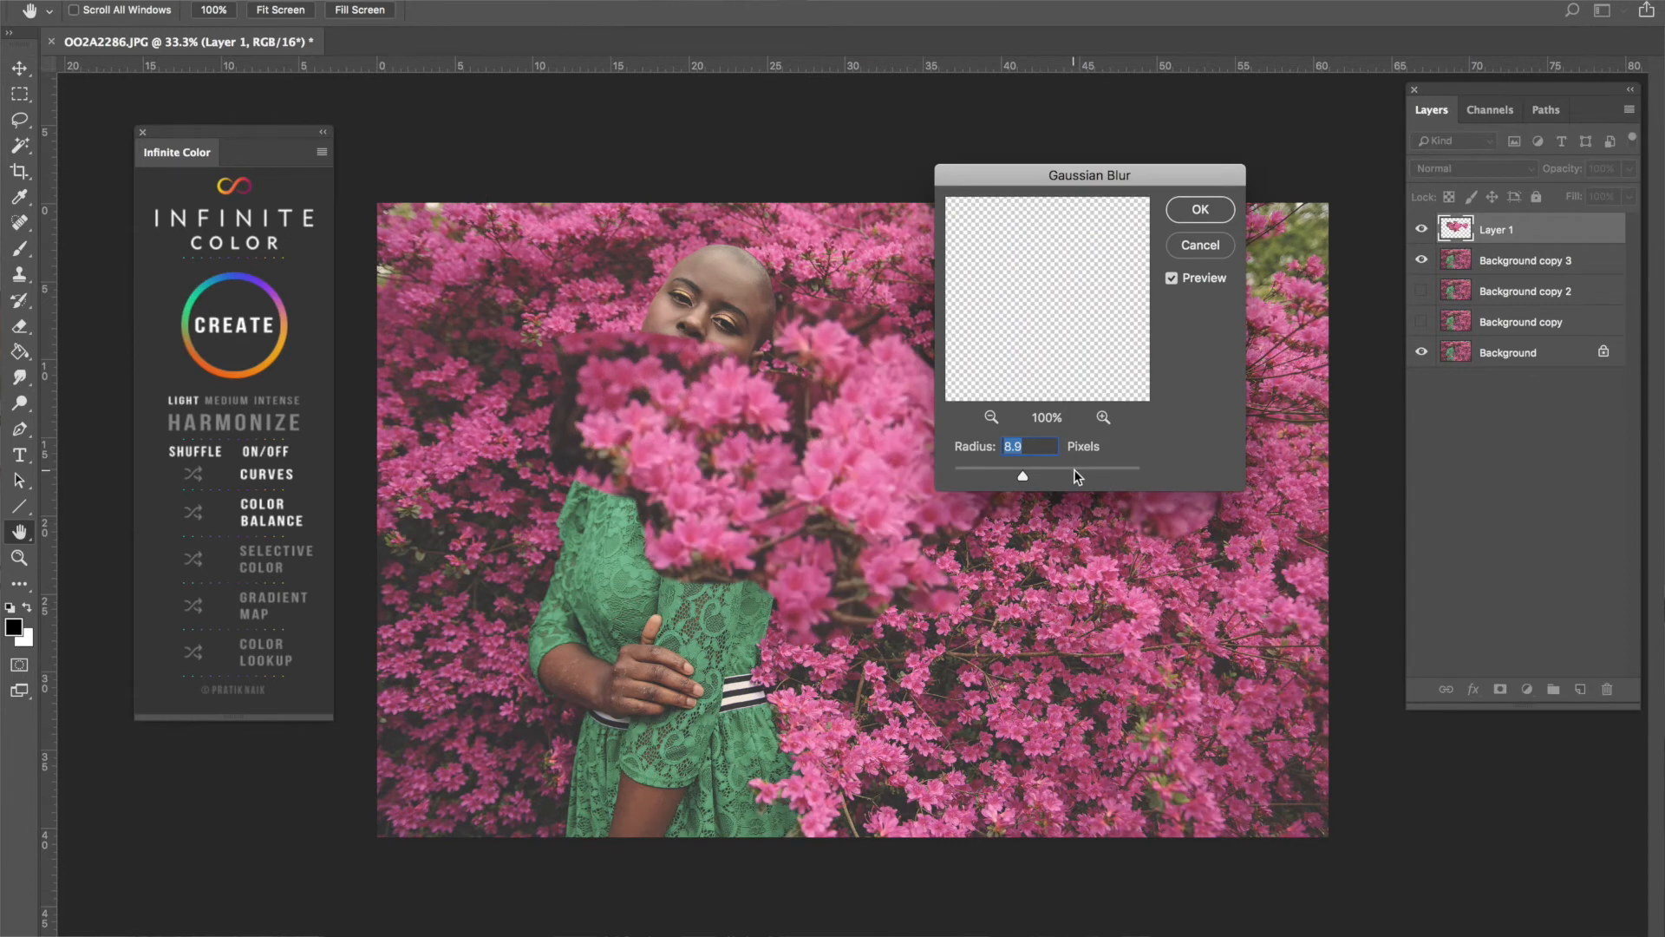
{"action": "left_click", "coordinate": [1067, 470]}
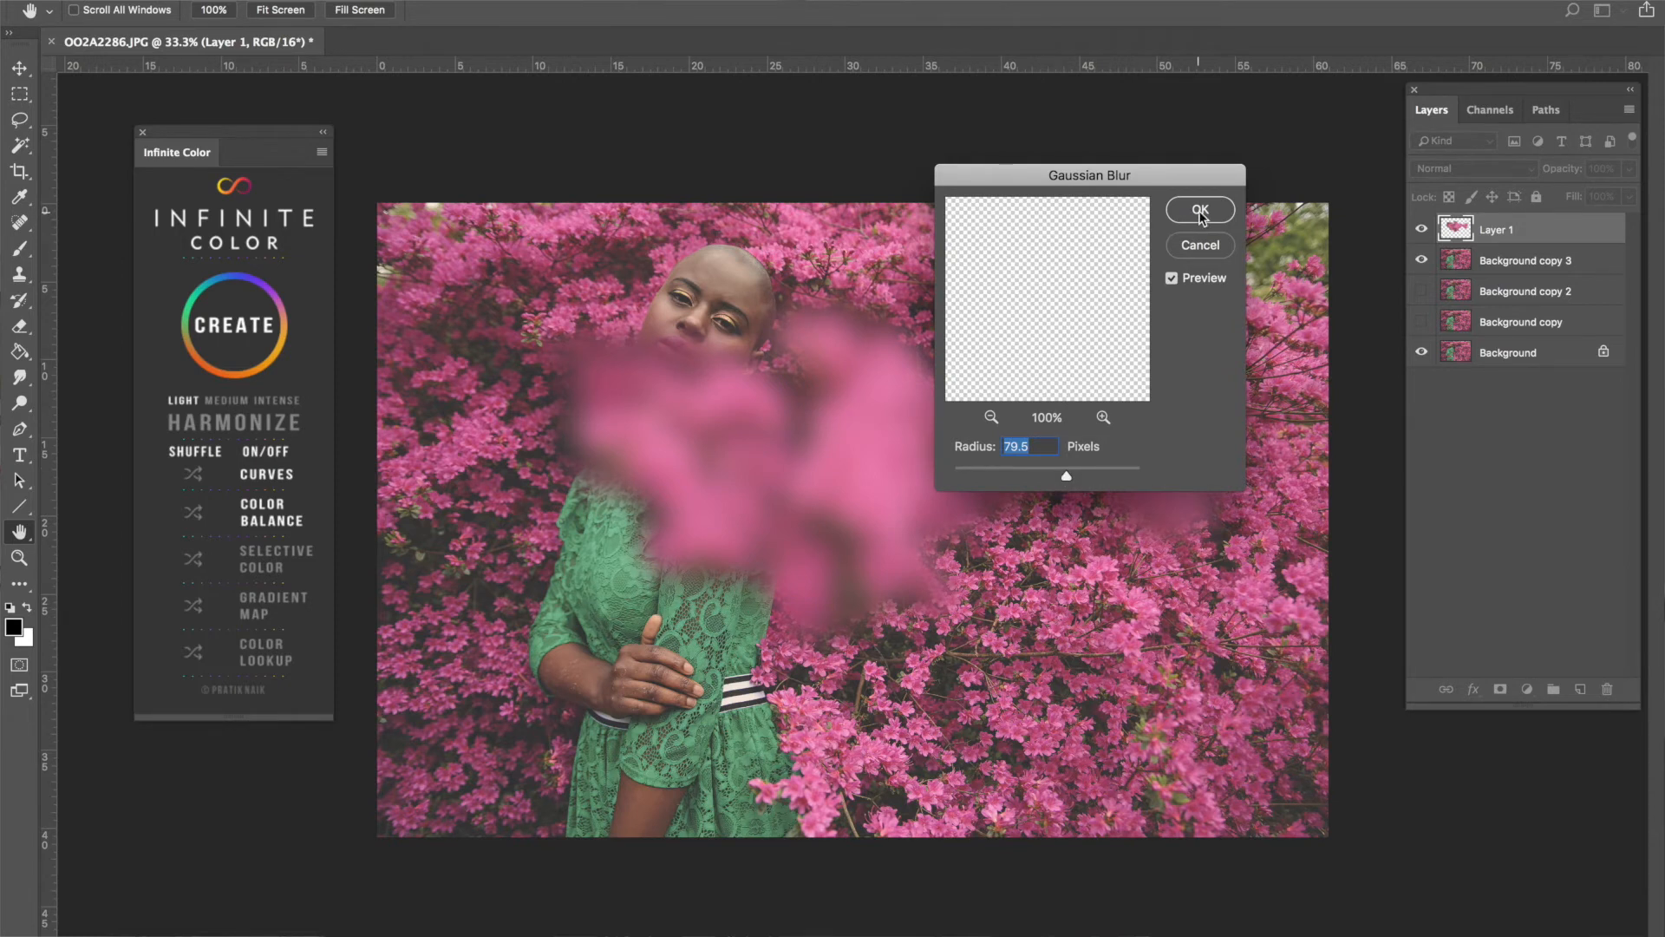
{"action": "left_click", "coordinate": [1079, 469]}
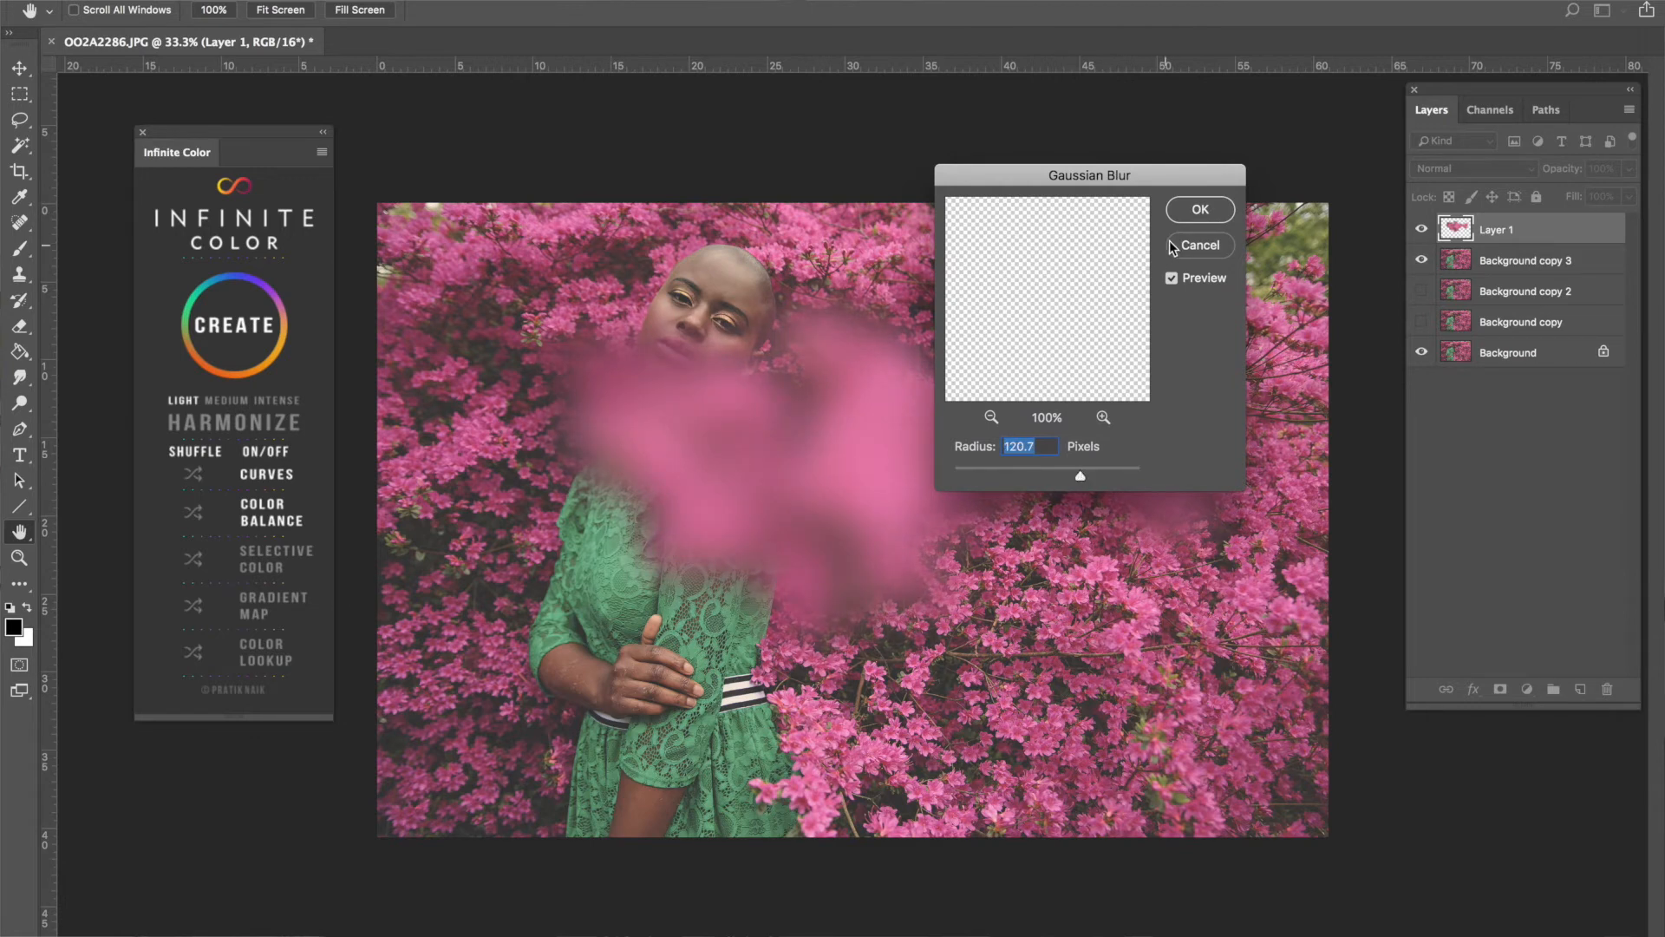
{"action": "key", "text": "Return"}
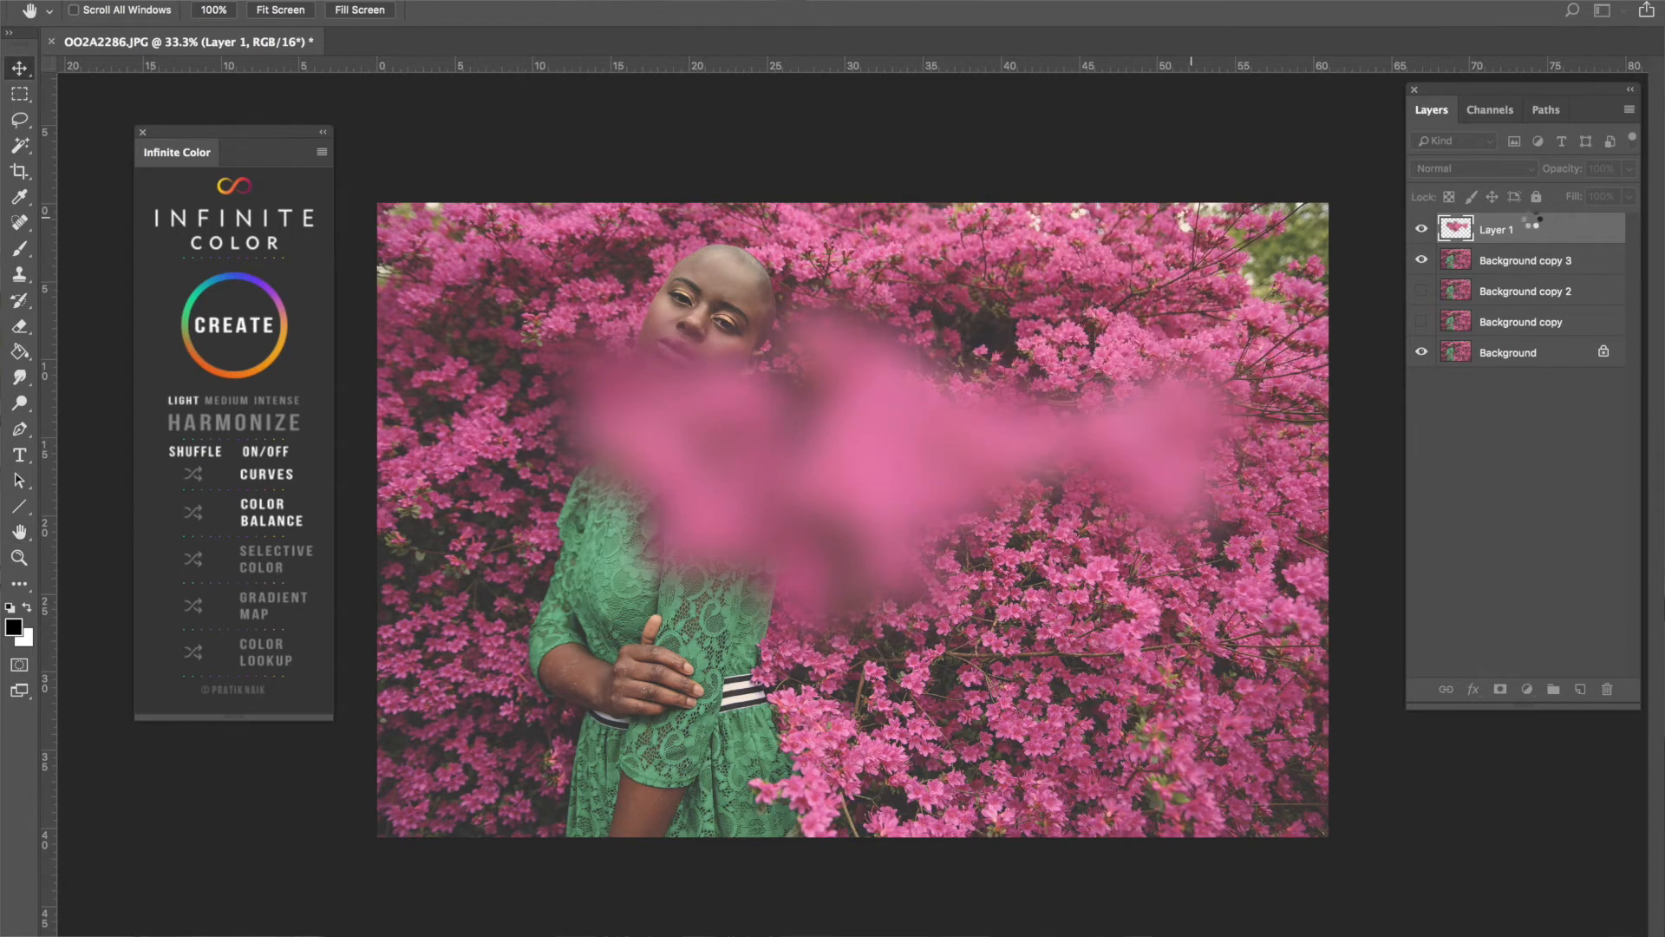
Lower the blurred flower layer's opacity to 74% and move it to the upper-right corner of the photo.
{"action": "key", "text": "v"}
{"action": "left_click_drag", "start_coordinate": [1629, 168], "coordinate": [1604, 196]}
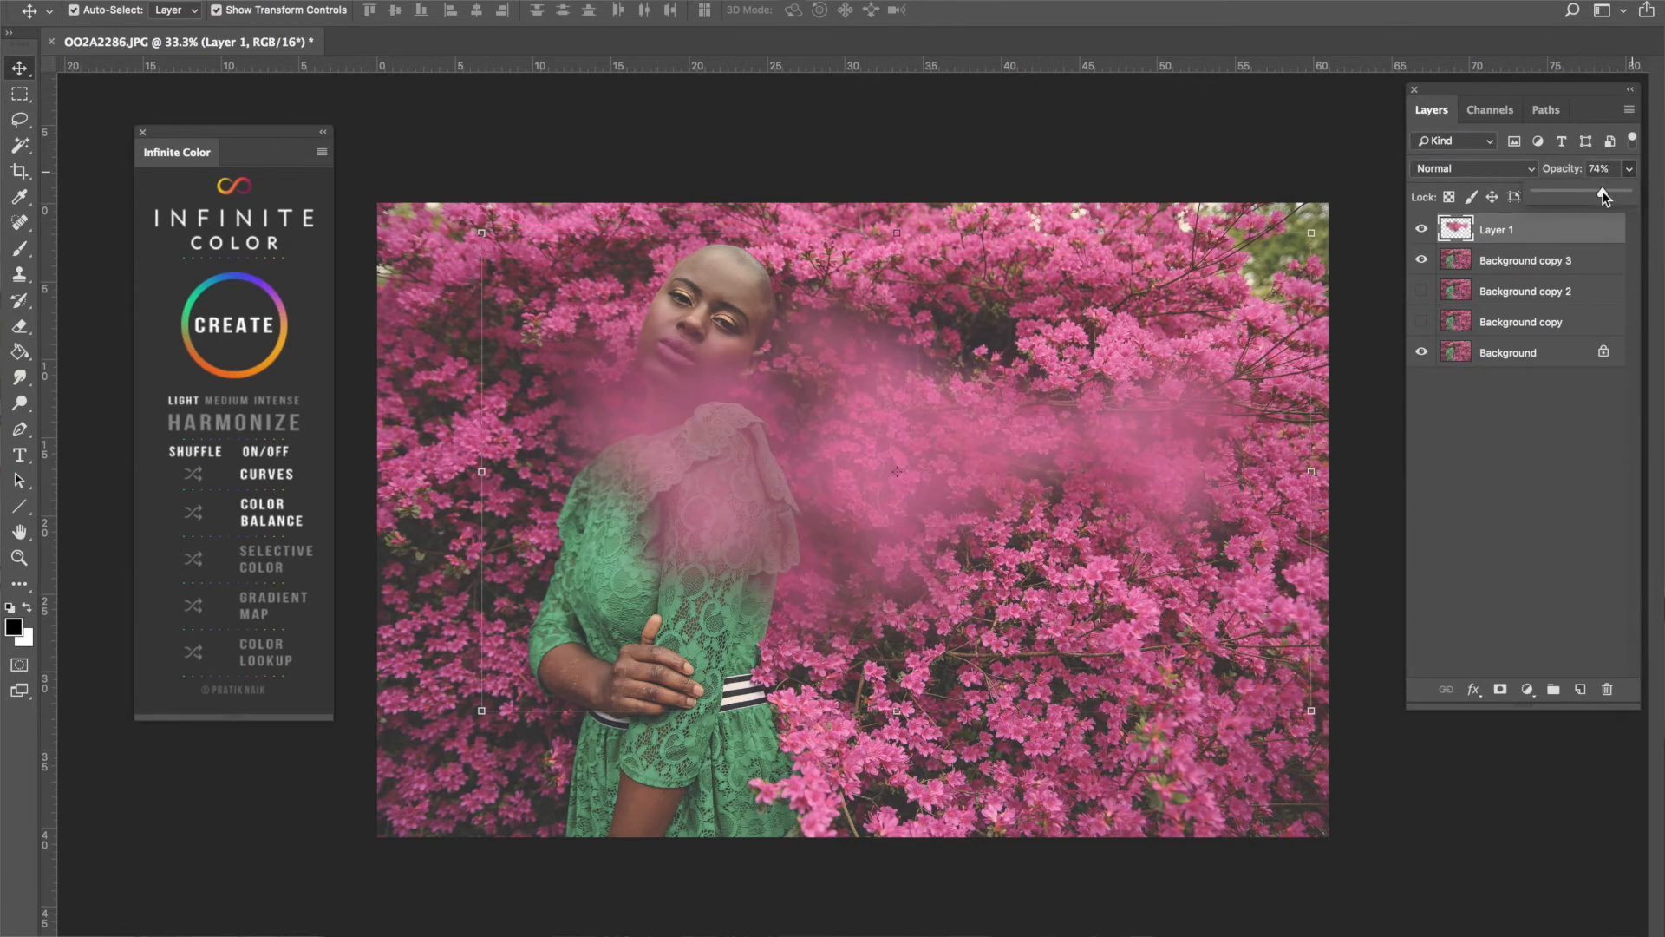
{"action": "left_click_drag", "start_coordinate": [926, 440], "coordinate": [1311, 223]}
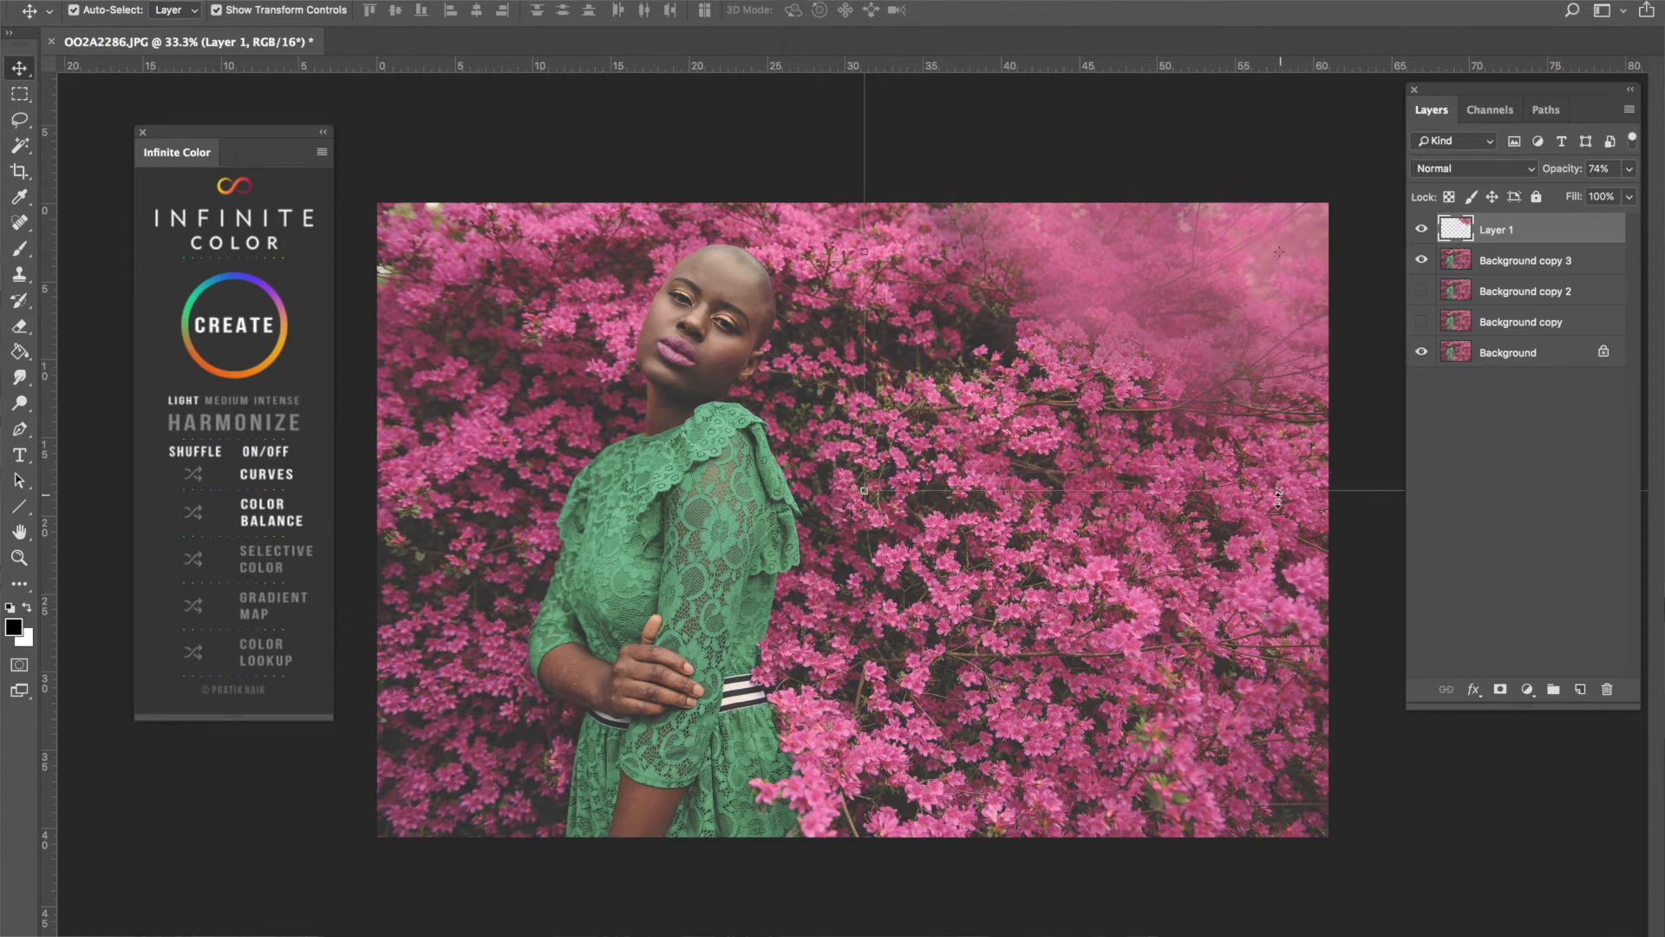
Rotate the blurred flower layer about 57 degrees counterclockwise around the photo's upper-right corner.
{"action": "key", "text": "ctrl+t"}
{"action": "left_click_drag", "start_coordinate": [1302, 503], "coordinate": [1374, 314]}
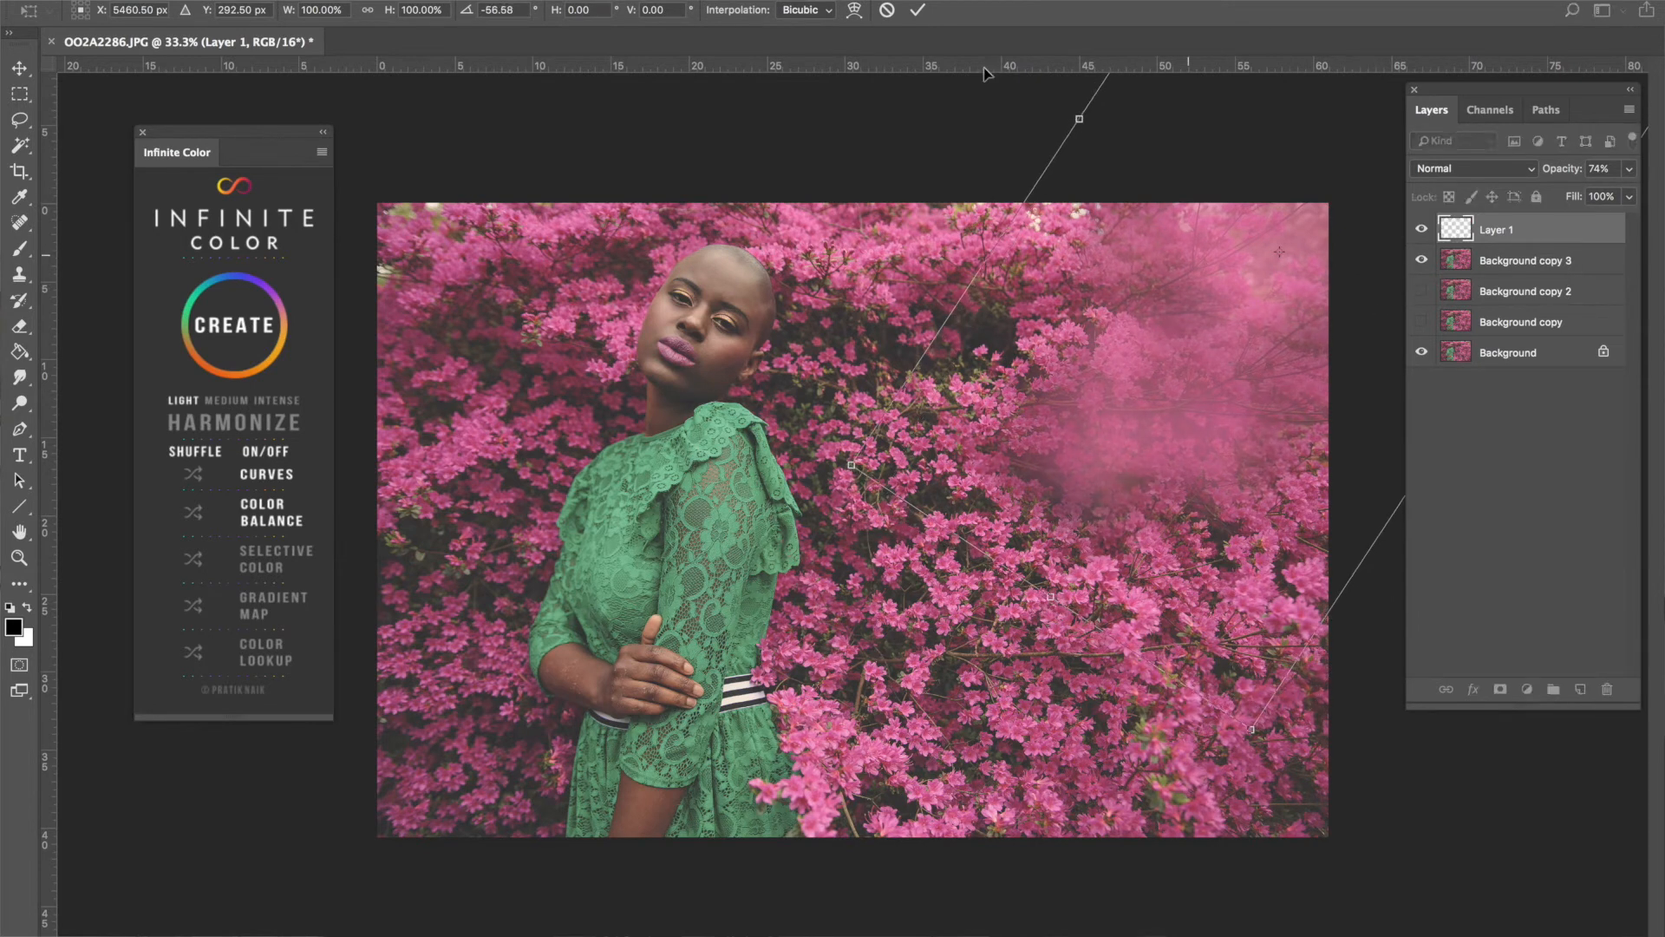
{"action": "left_click", "coordinate": [918, 10]}
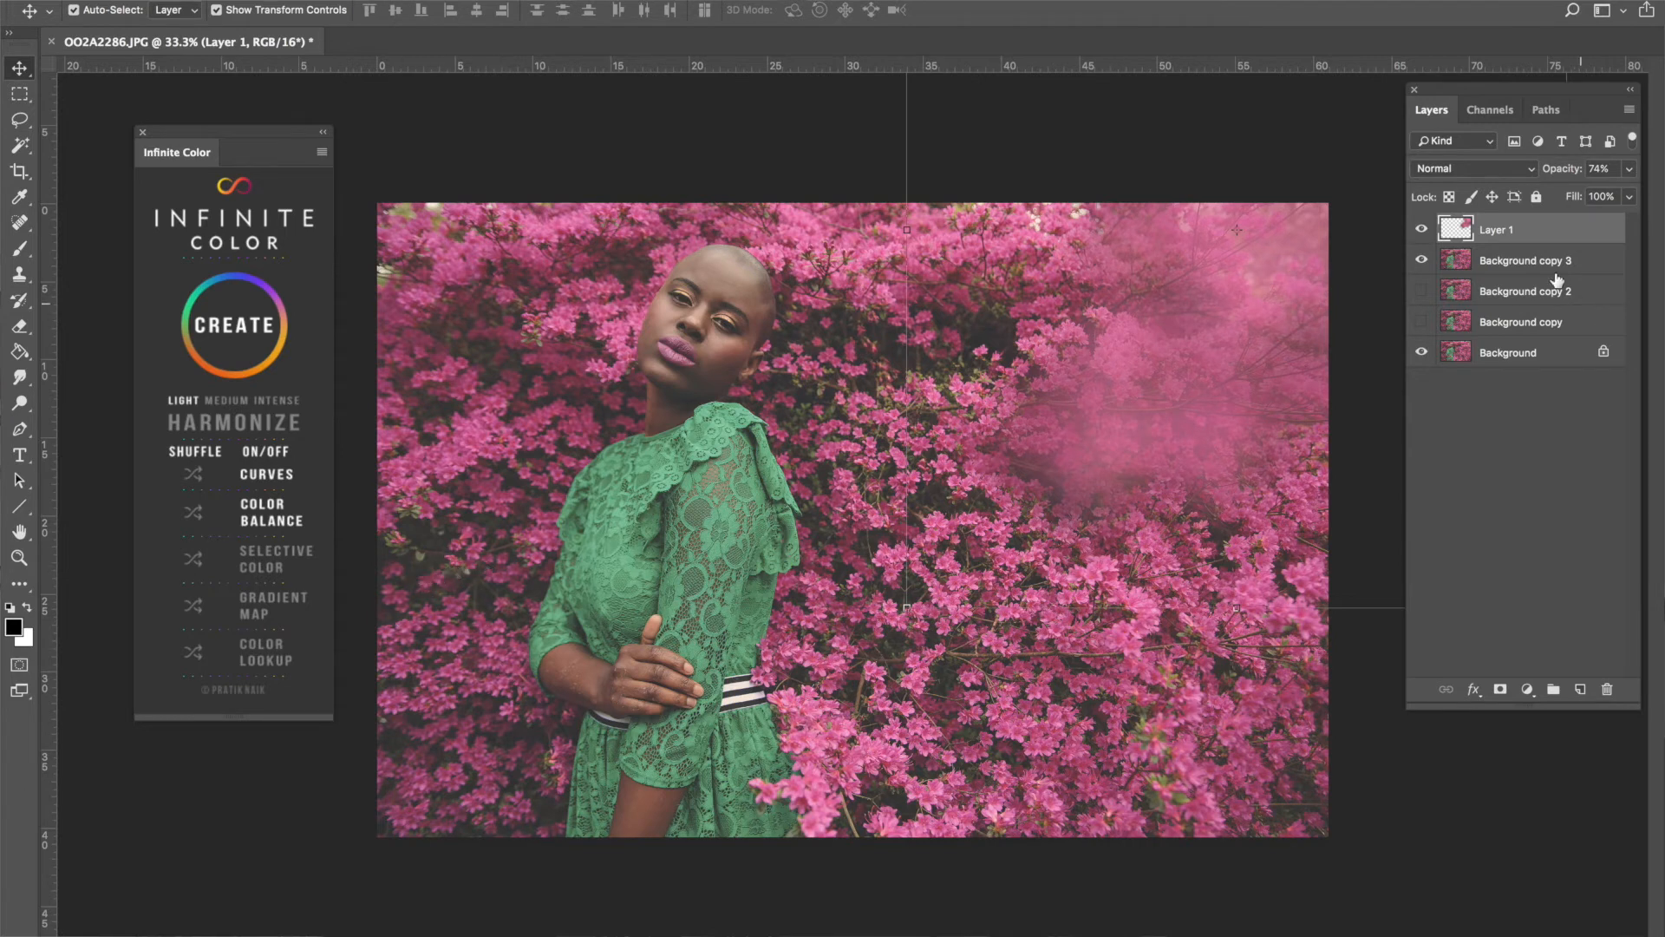
Duplicate the blurred flower layer and place the copy along the photo's lower-left edge, beside the model.
{"action": "left_click_drag", "start_coordinate": [1143, 360], "coordinate": [669, 522]}
{"action": "left_click_drag", "start_coordinate": [799, 439], "coordinate": [340, 747]}
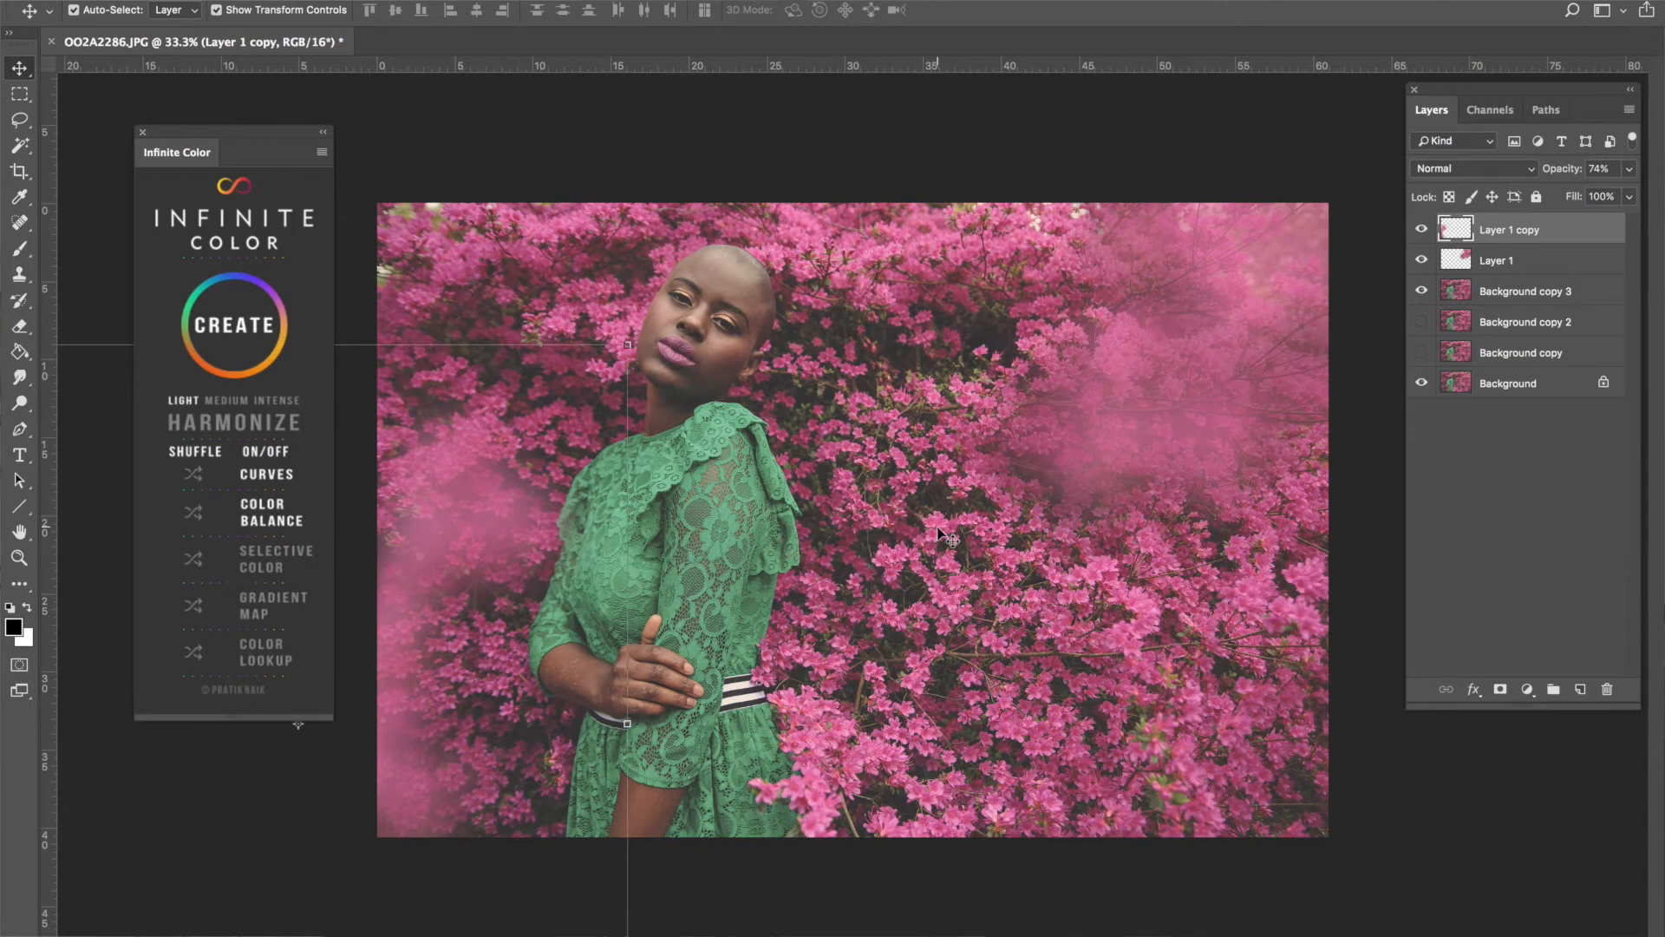
{"action": "key", "text": "super+plus"}
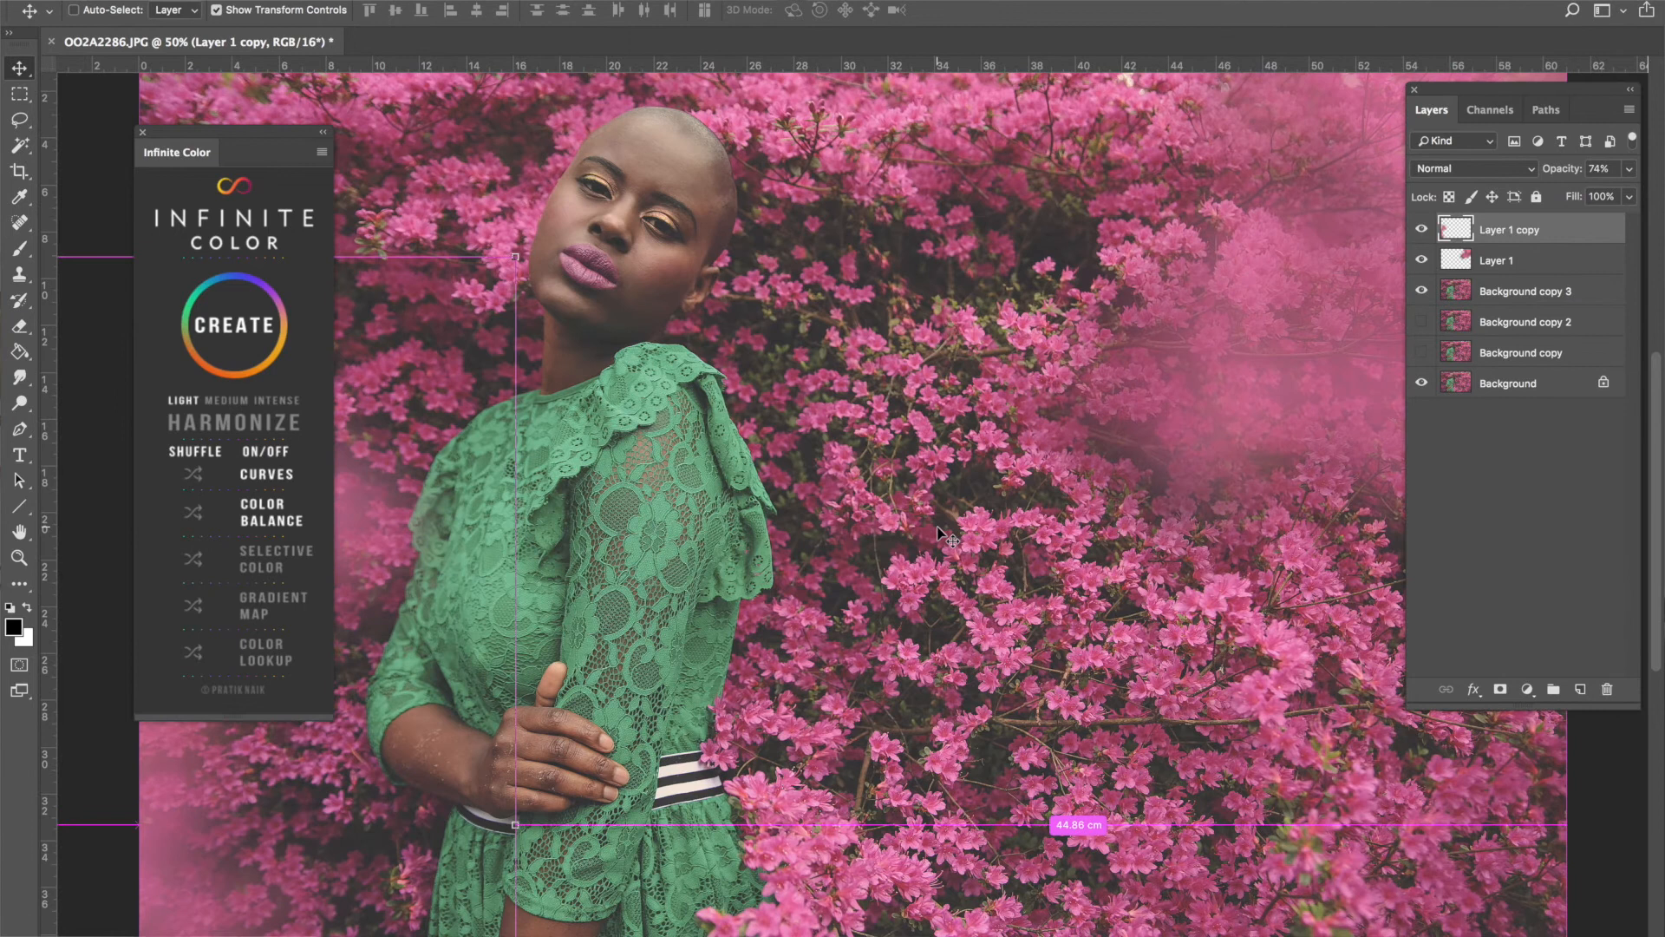
{"action": "key", "text": "super+minus"}
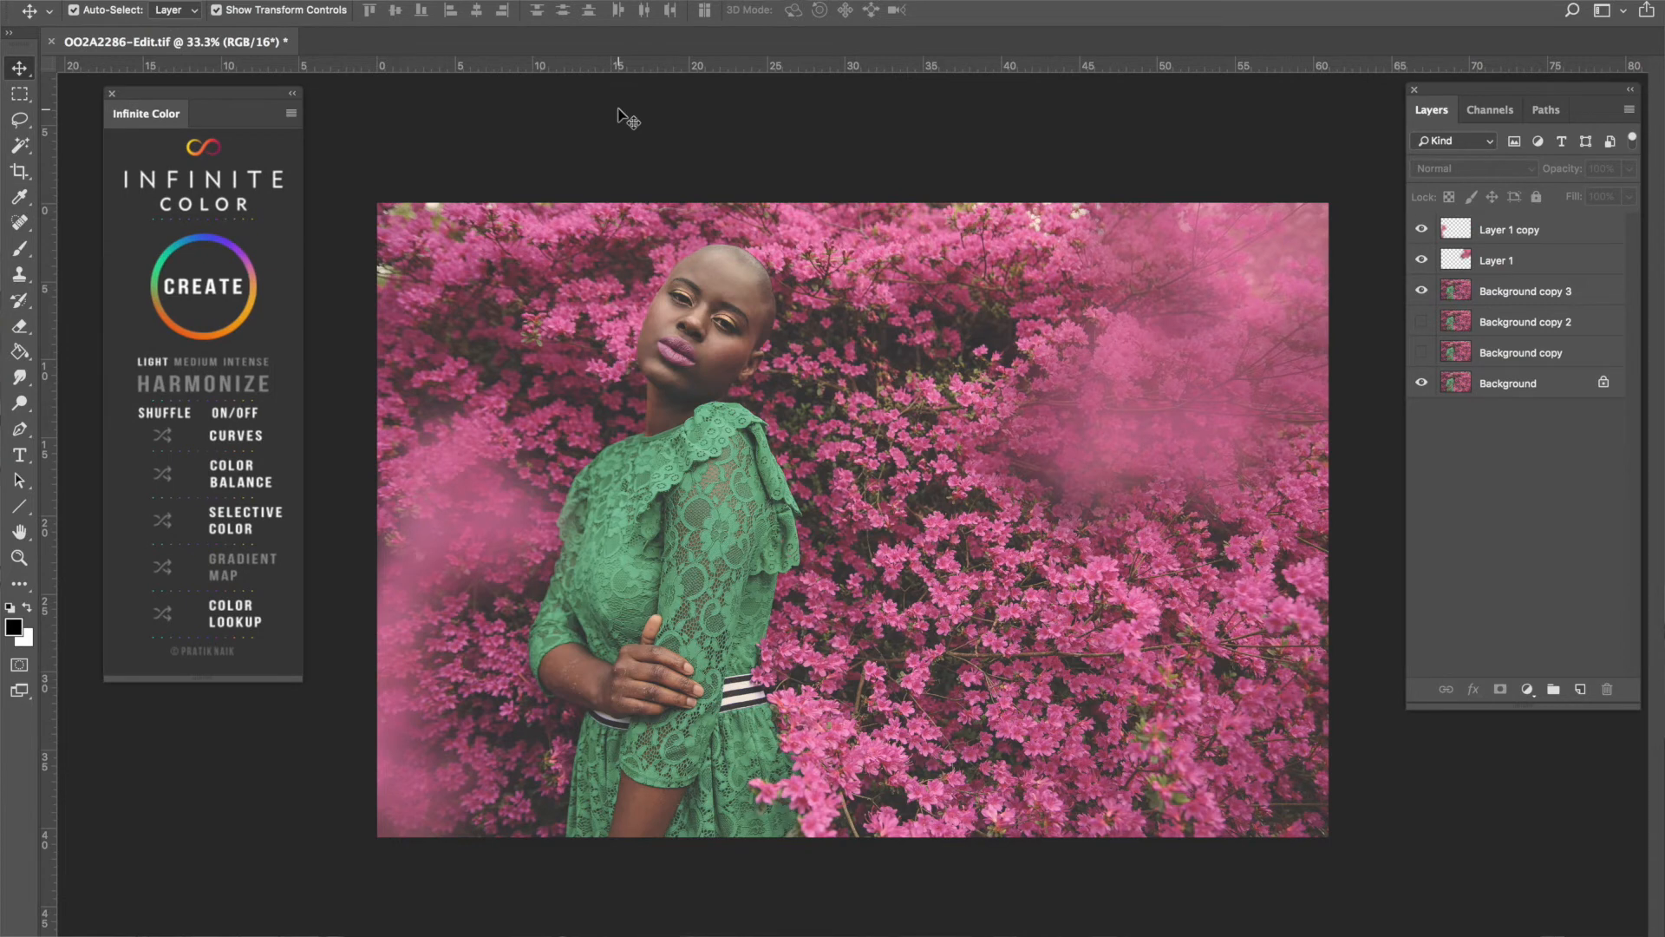
Generate new Infinite Color looks for the photo at Light intensity, using Curves, Color Balance, Selective Color and Color Lookup.
{"action": "left_click", "coordinate": [741, 285]}
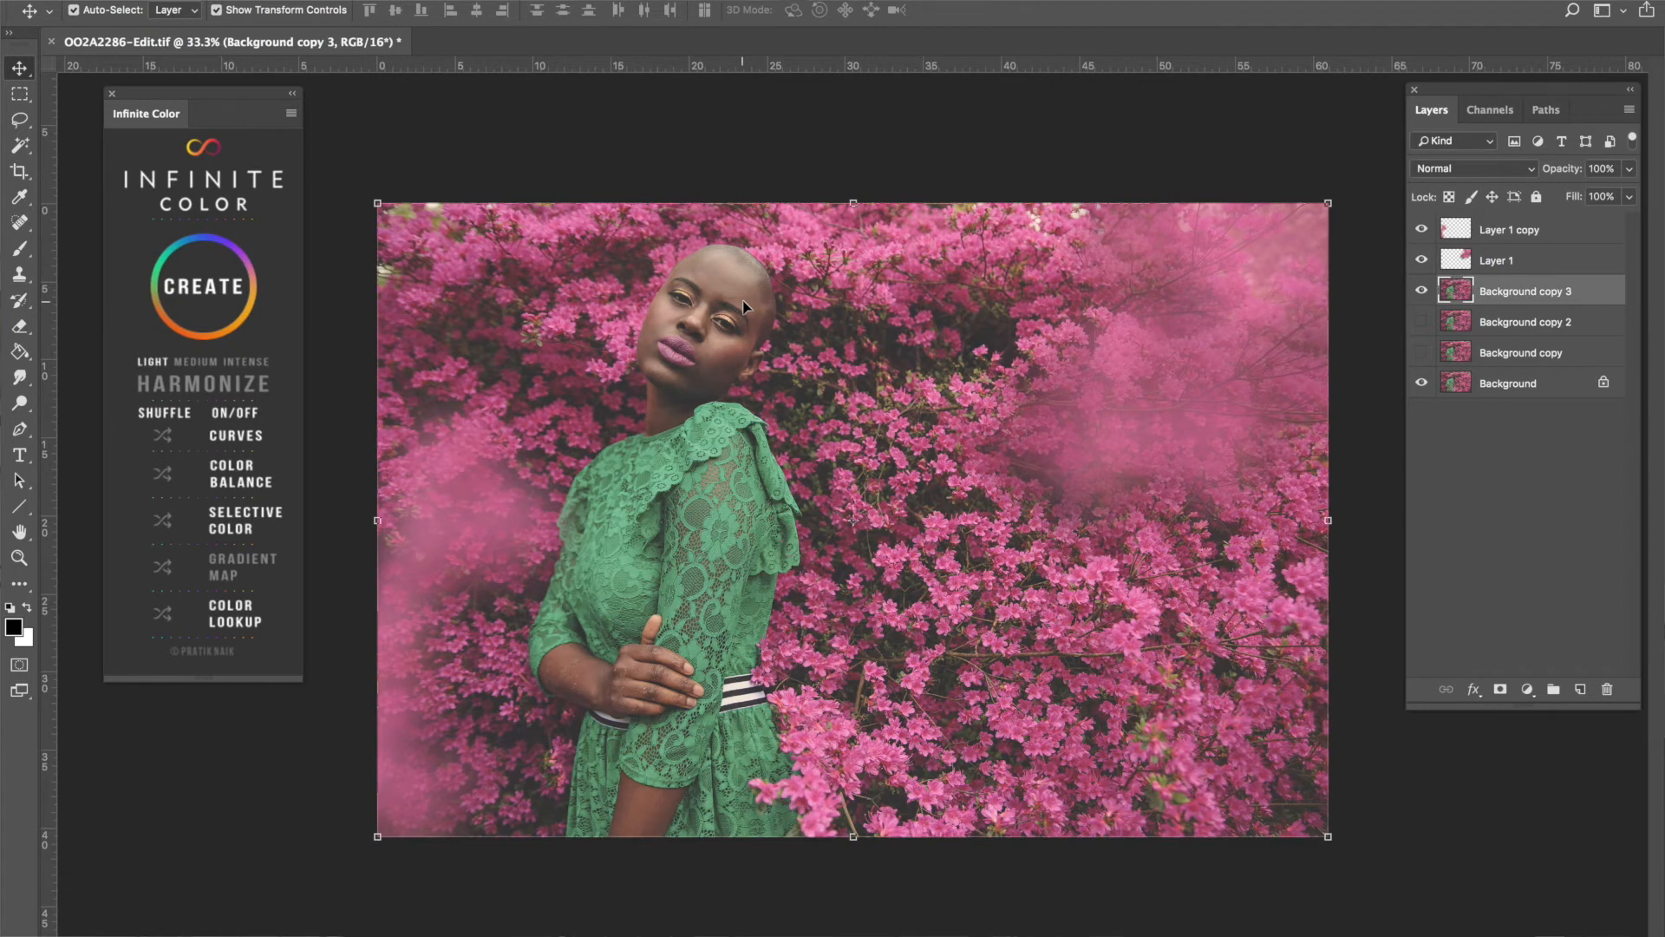
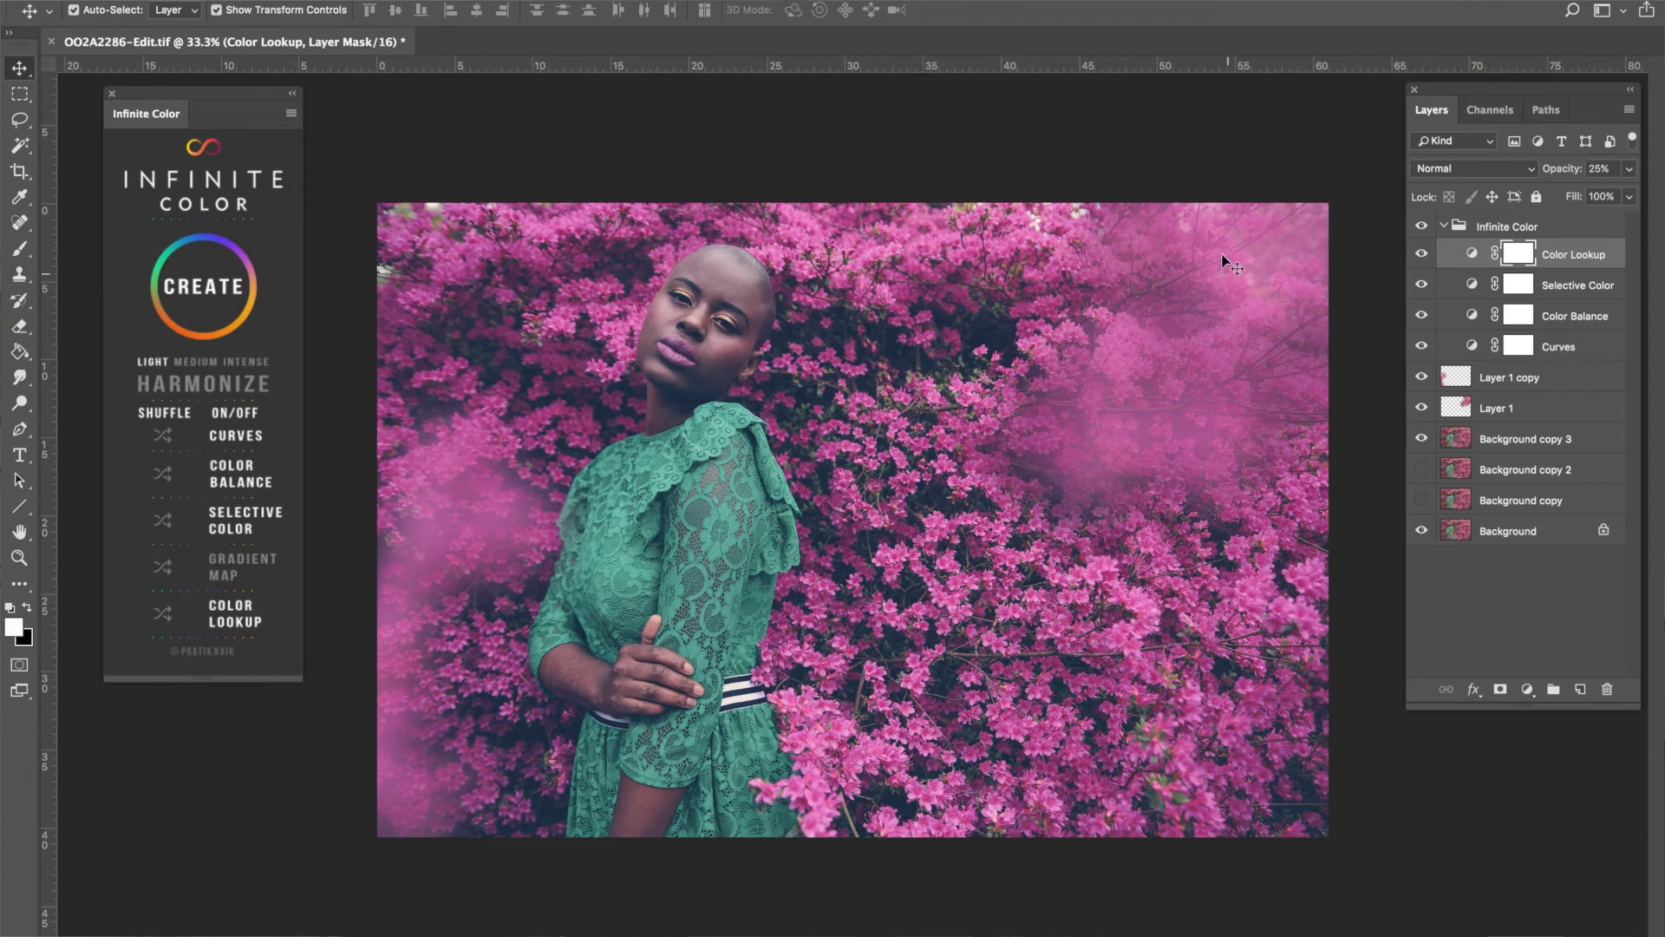
{"action": "left_click", "coordinate": [203, 298]}
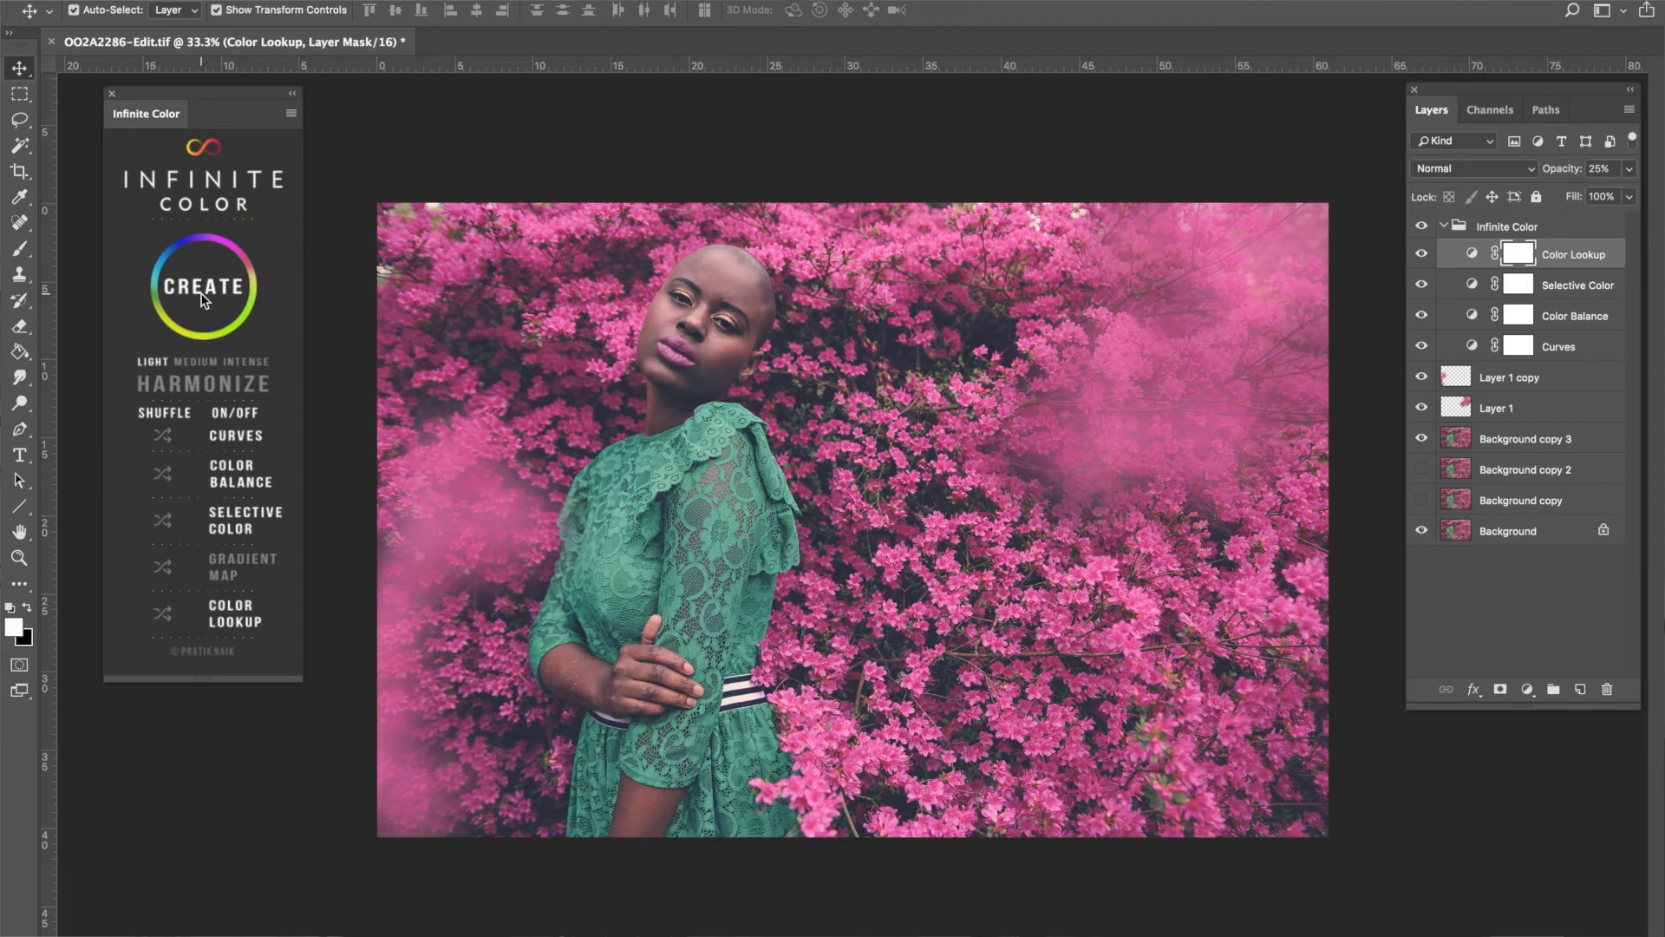
{"action": "left_click", "coordinate": [203, 298]}
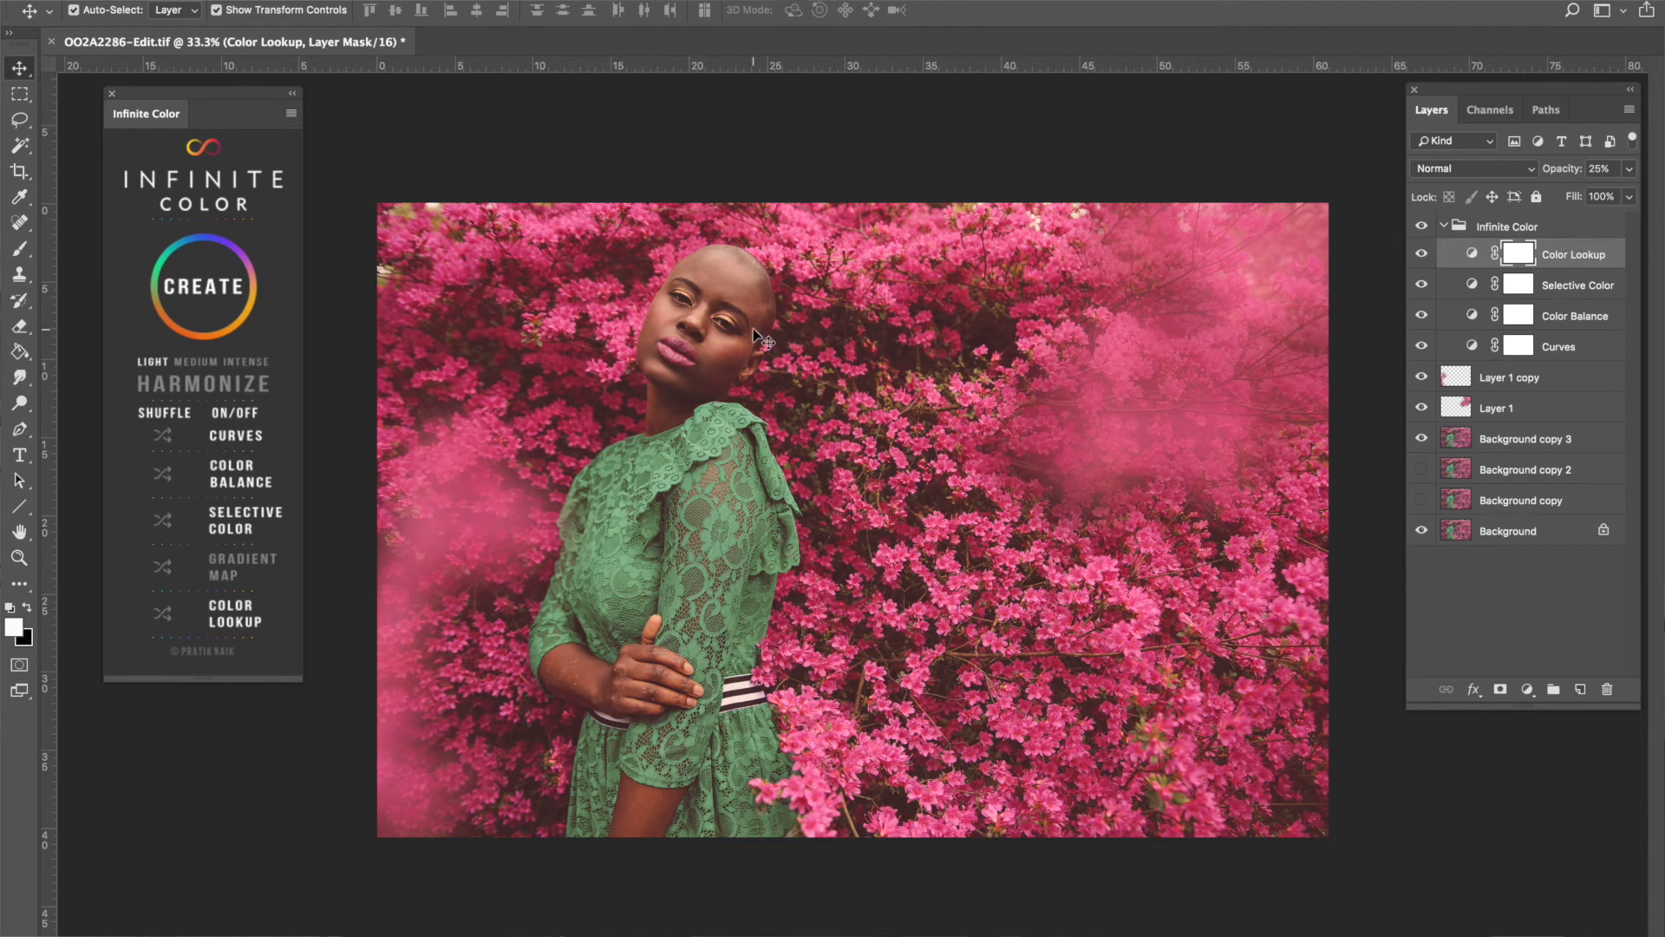
Keep generating random Light-intensity Infinite Color variations until the photo gets a warm look with a muted green dress.
{"action": "left_click", "coordinate": [209, 287]}
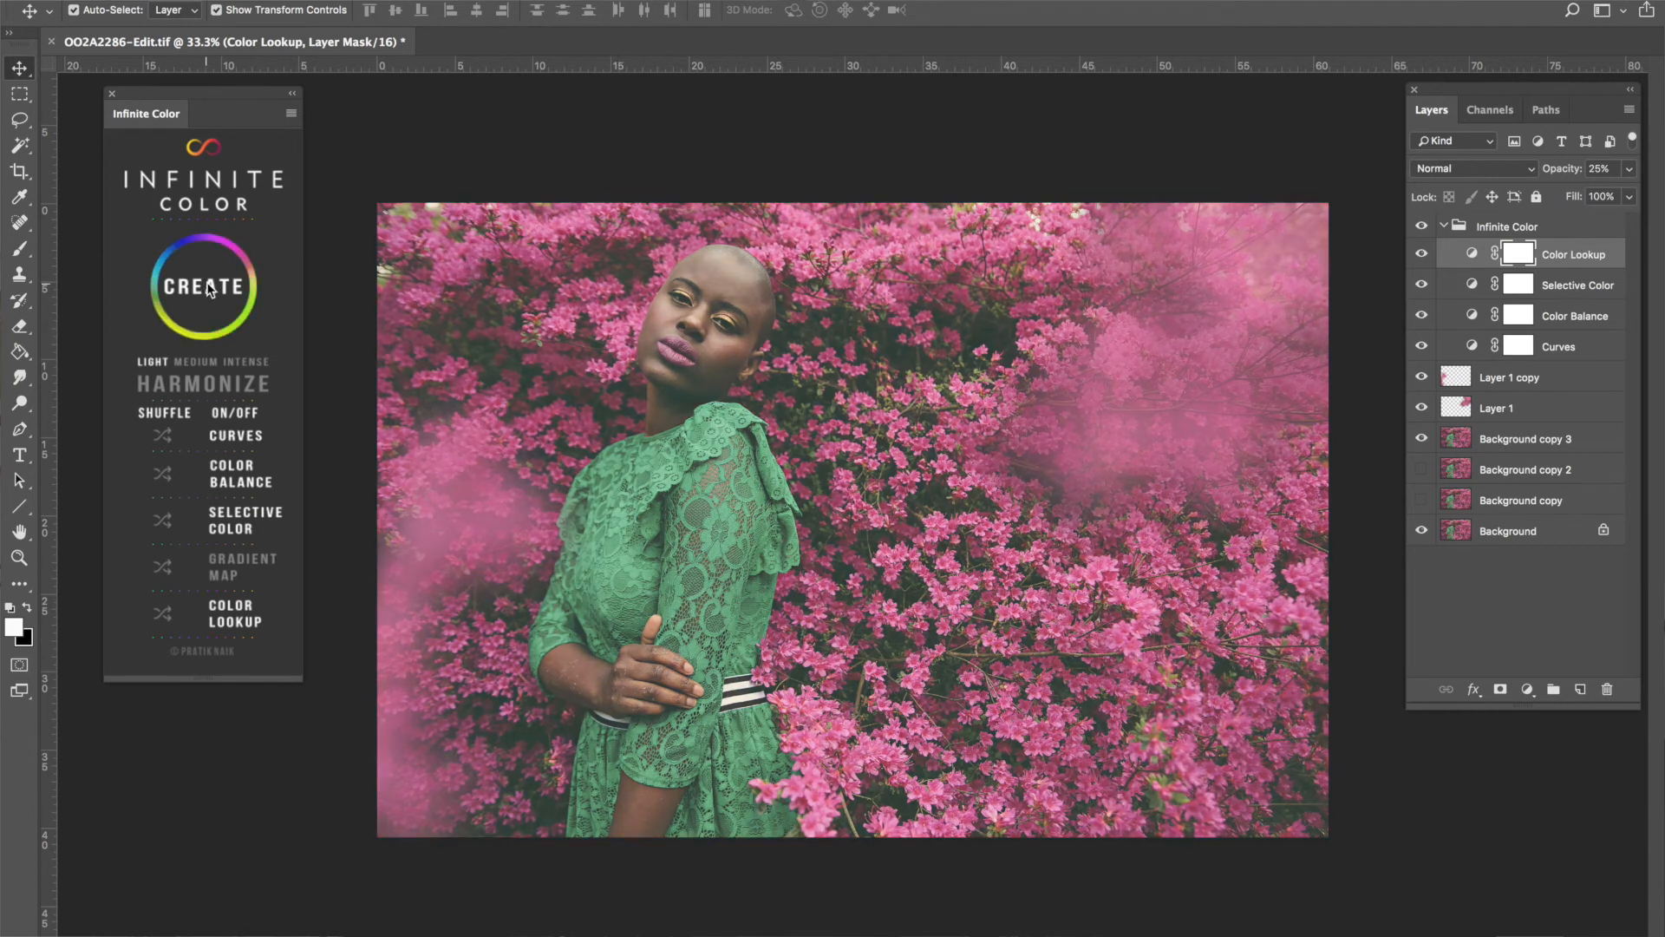
{"action": "left_click", "coordinate": [209, 287]}
{"action": "left_click", "coordinate": [209, 287]}
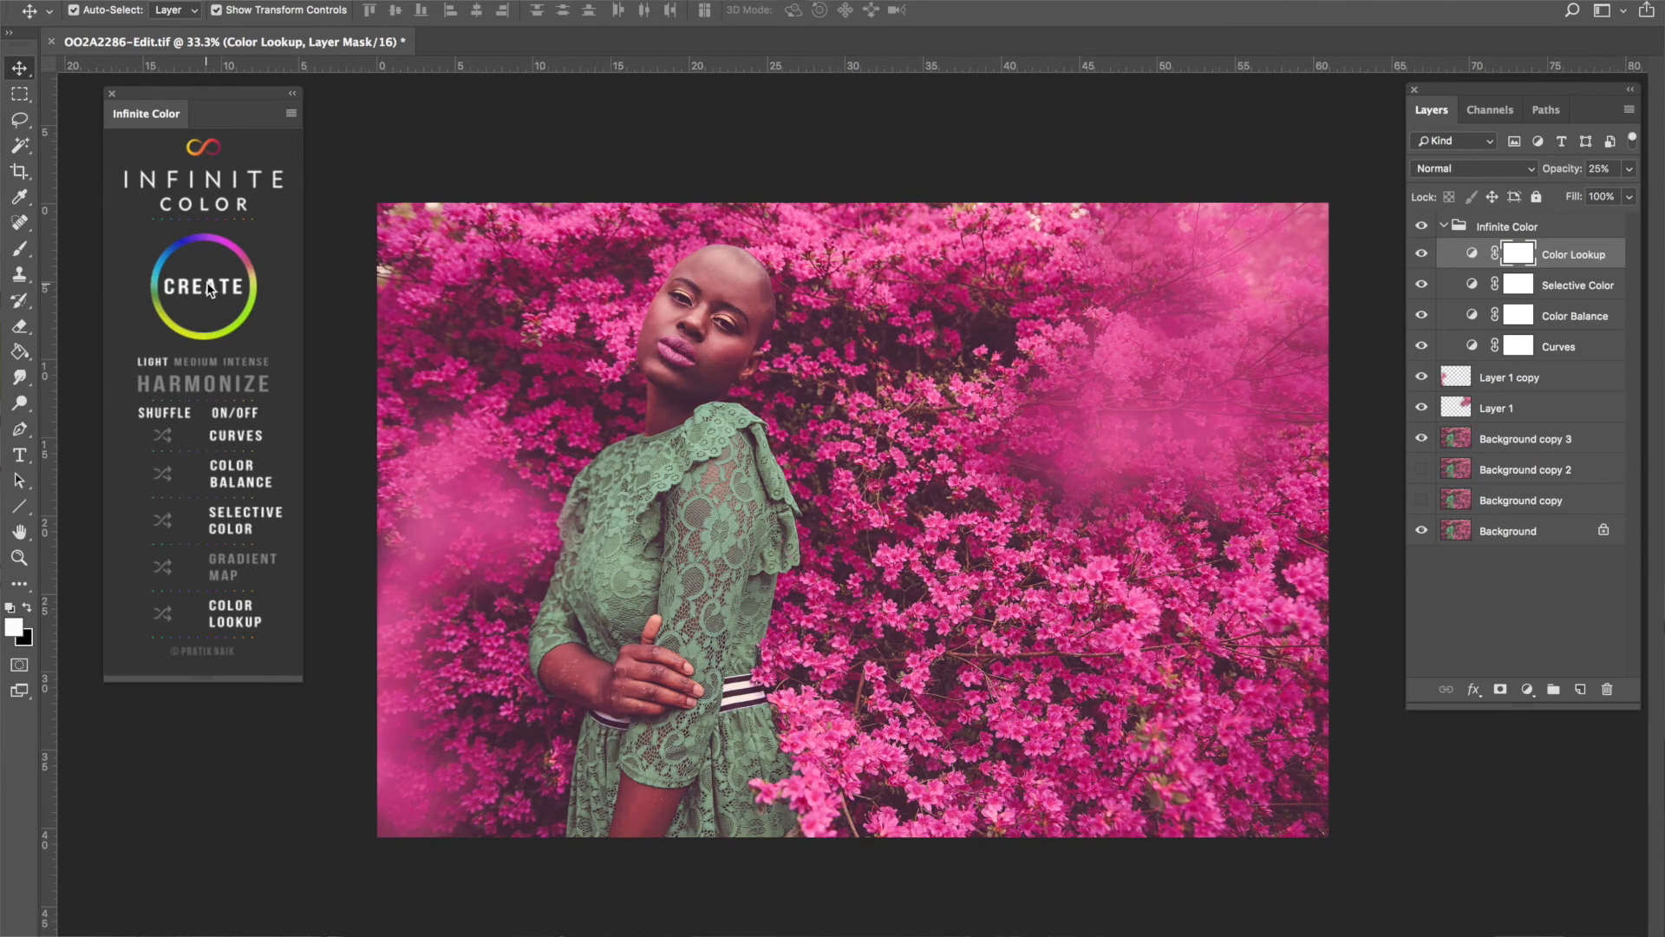
{"action": "left_click", "coordinate": [209, 287]}
{"action": "left_click", "coordinate": [209, 288]}
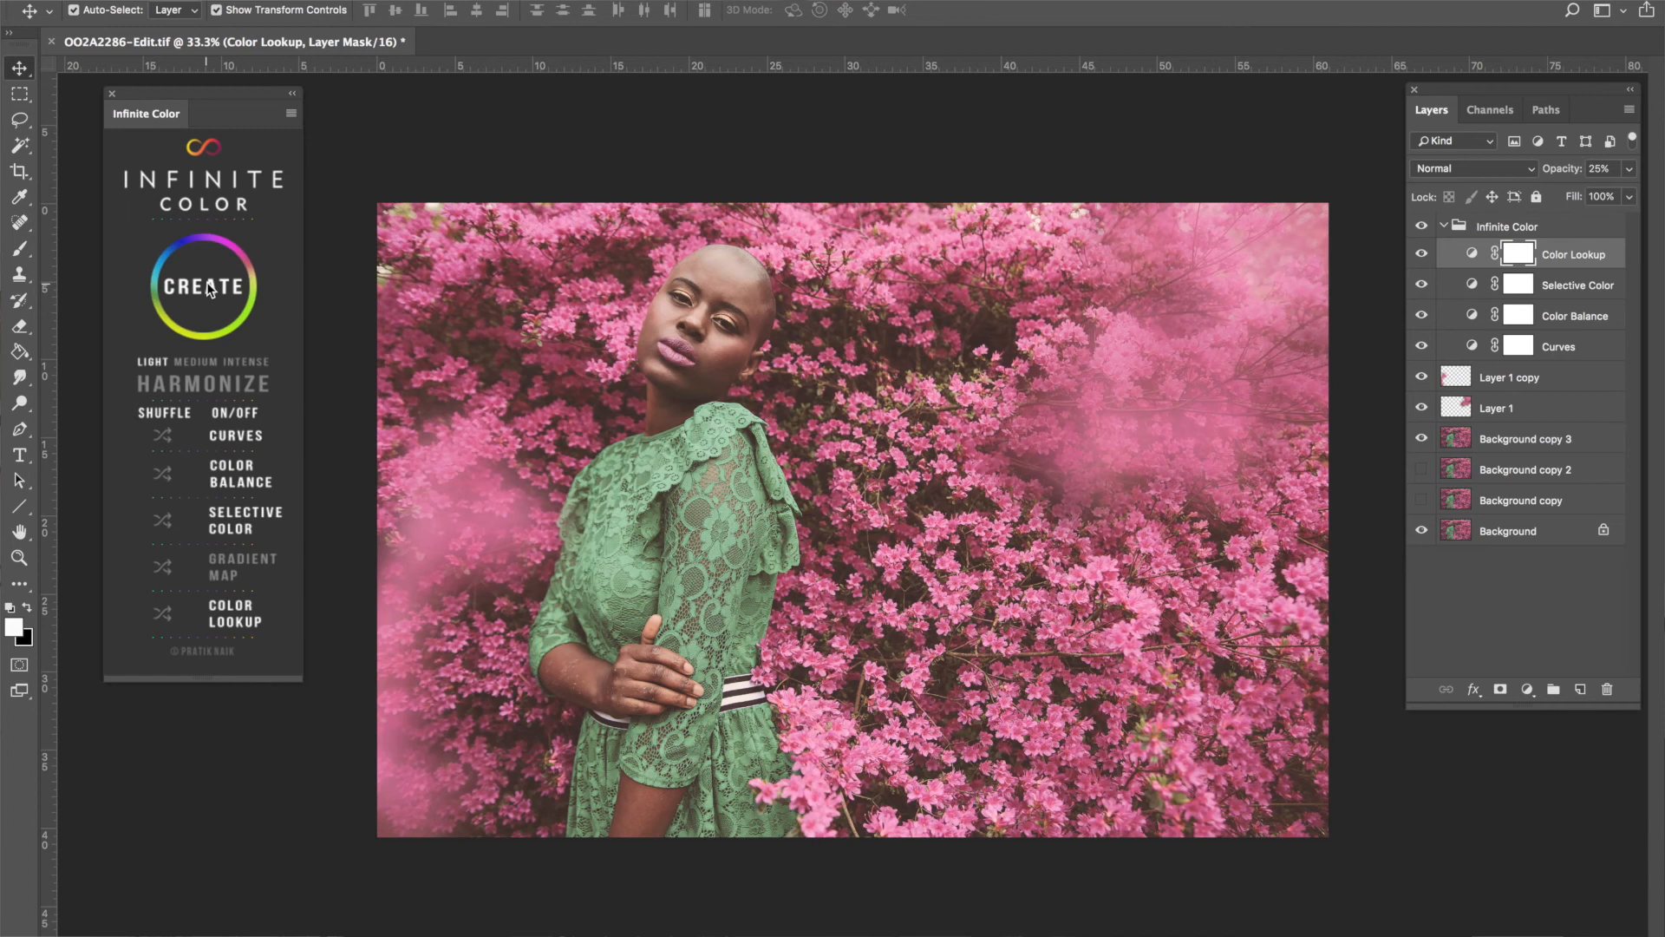
{"action": "left_click", "coordinate": [209, 287]}
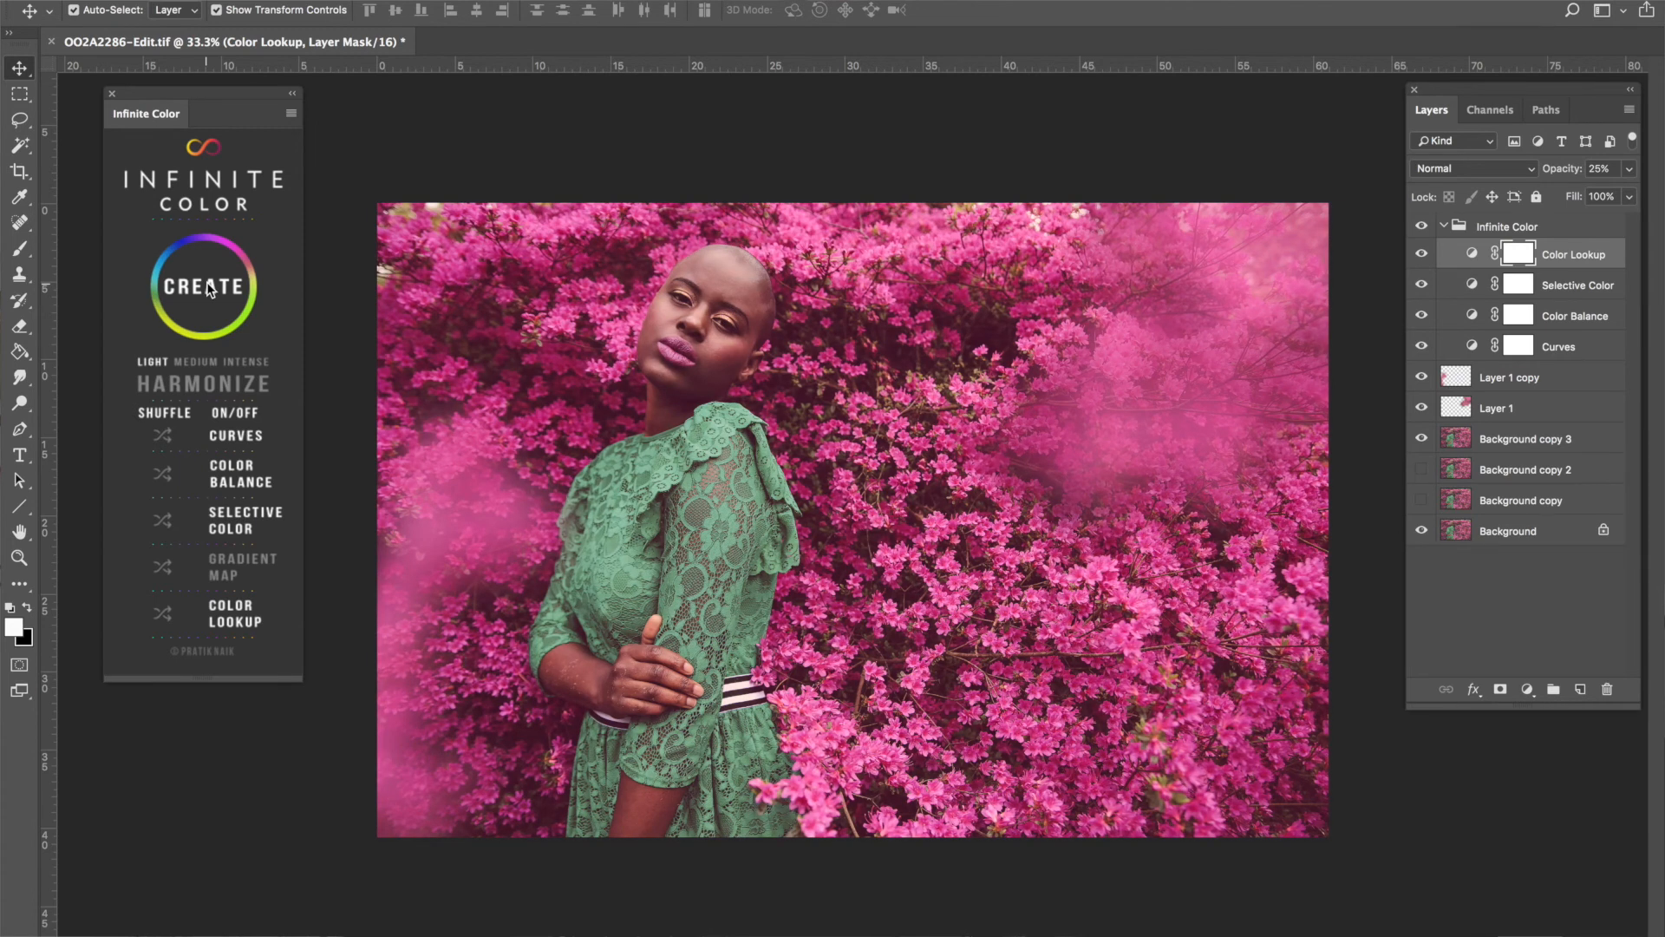
{"action": "left_click", "coordinate": [209, 287]}
{"action": "left_click", "coordinate": [209, 287]}
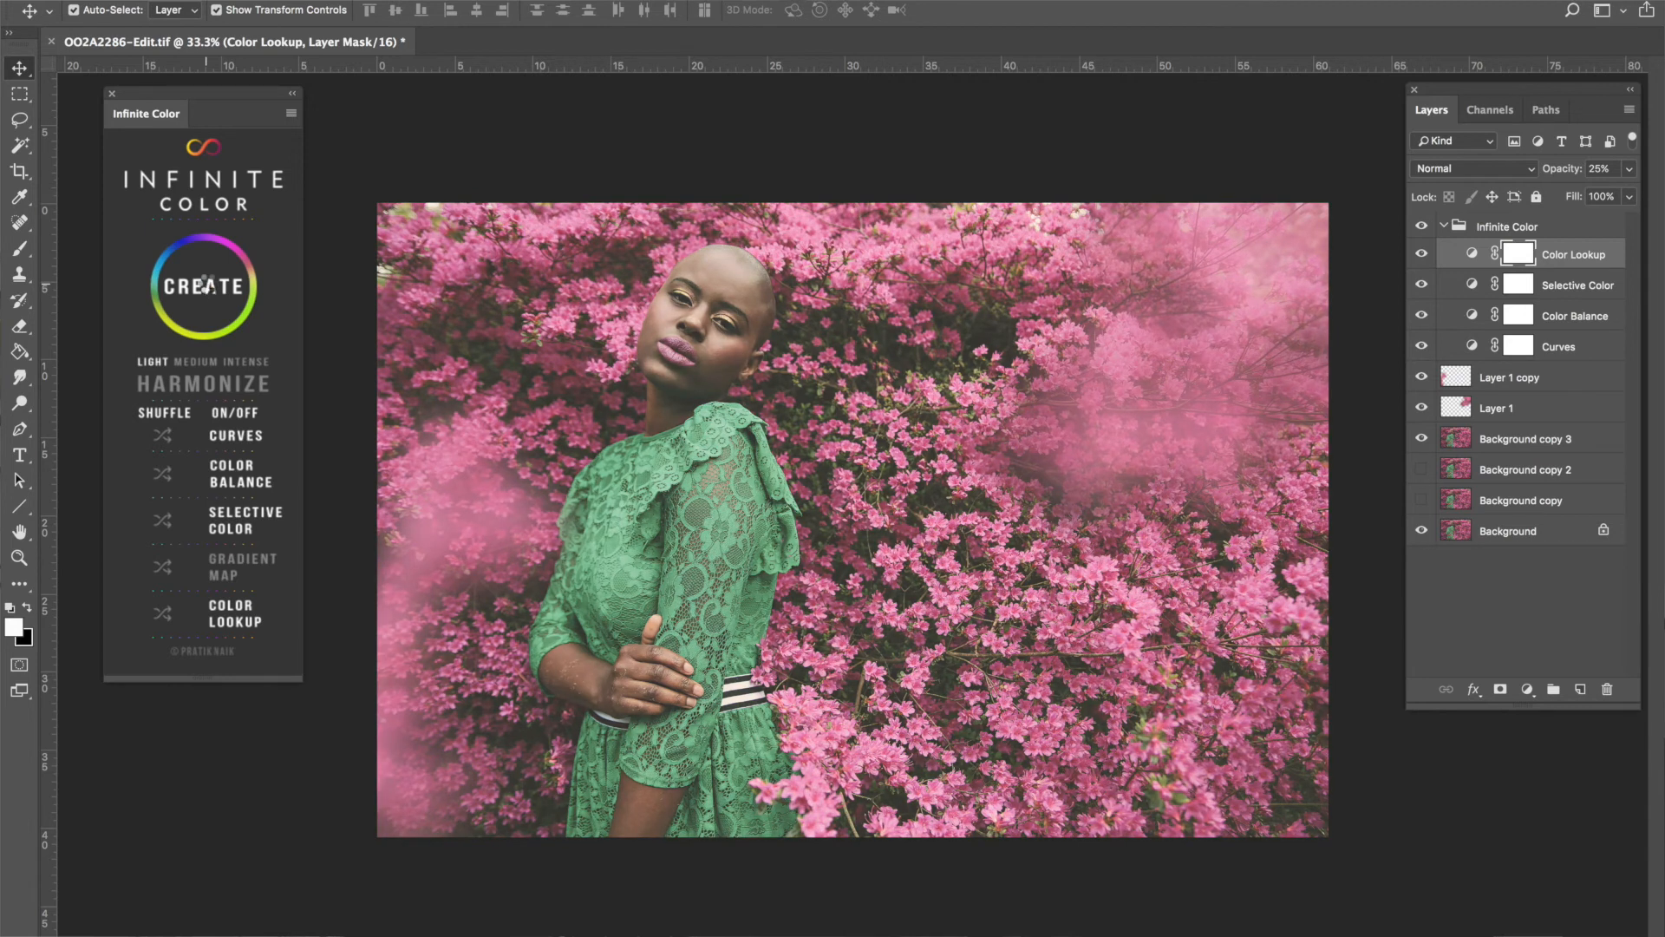
{"action": "left_click", "coordinate": [209, 287]}
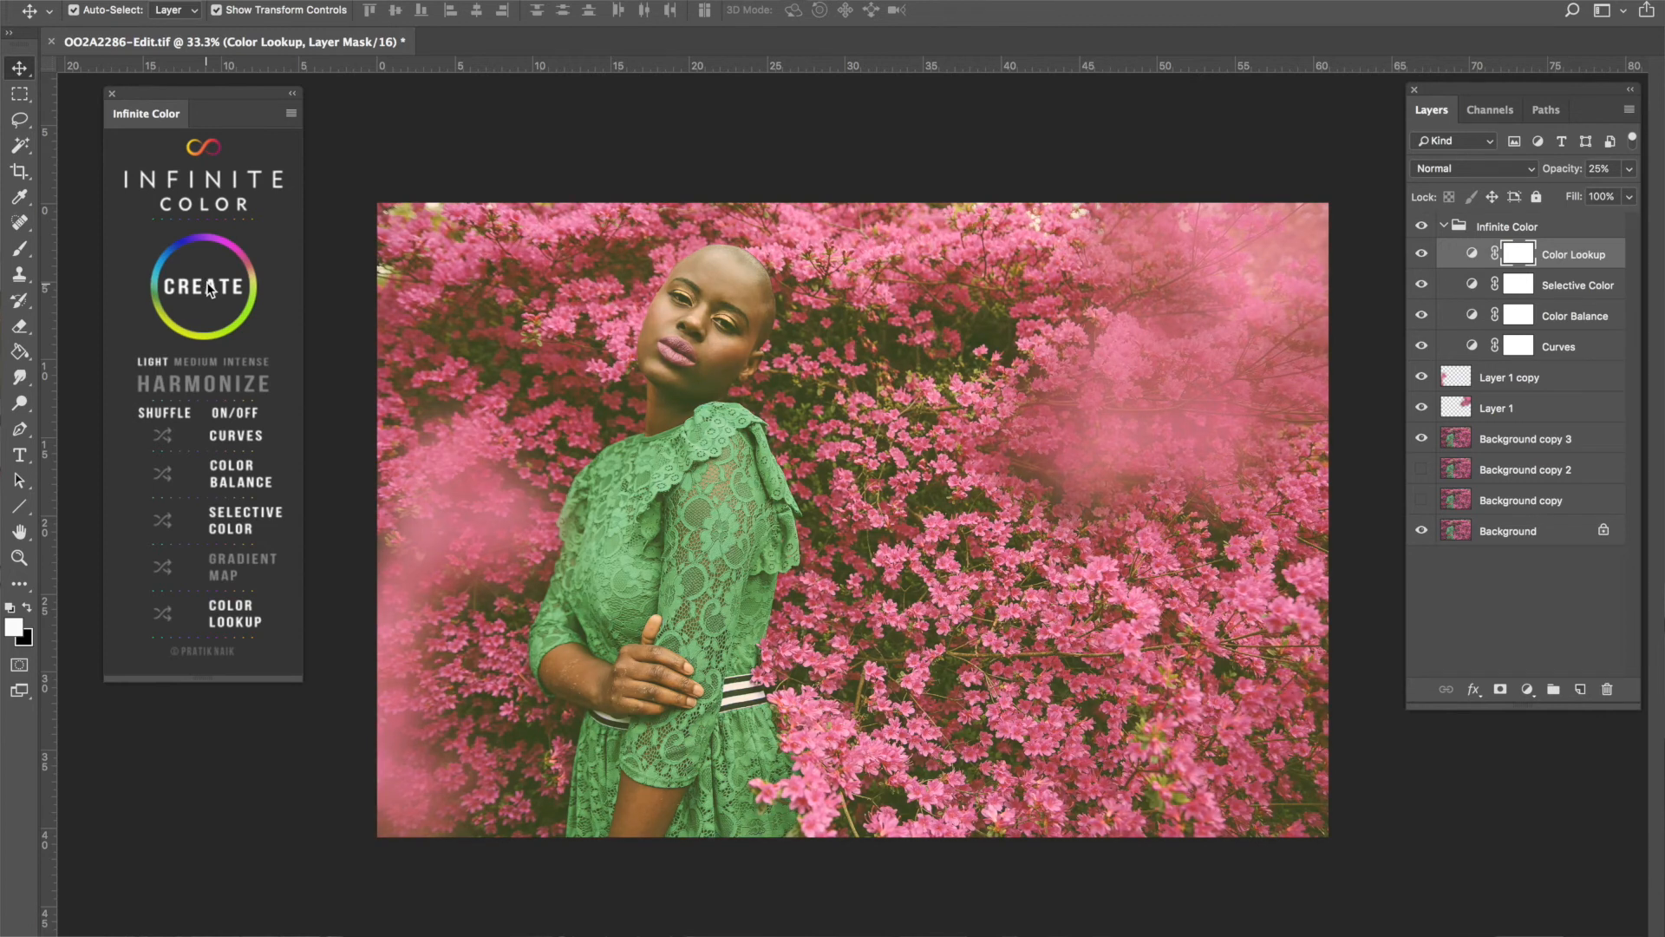
{"action": "left_click", "coordinate": [208, 291]}
{"action": "left_click", "coordinate": [206, 290]}
{"action": "left_click", "coordinate": [206, 290]}
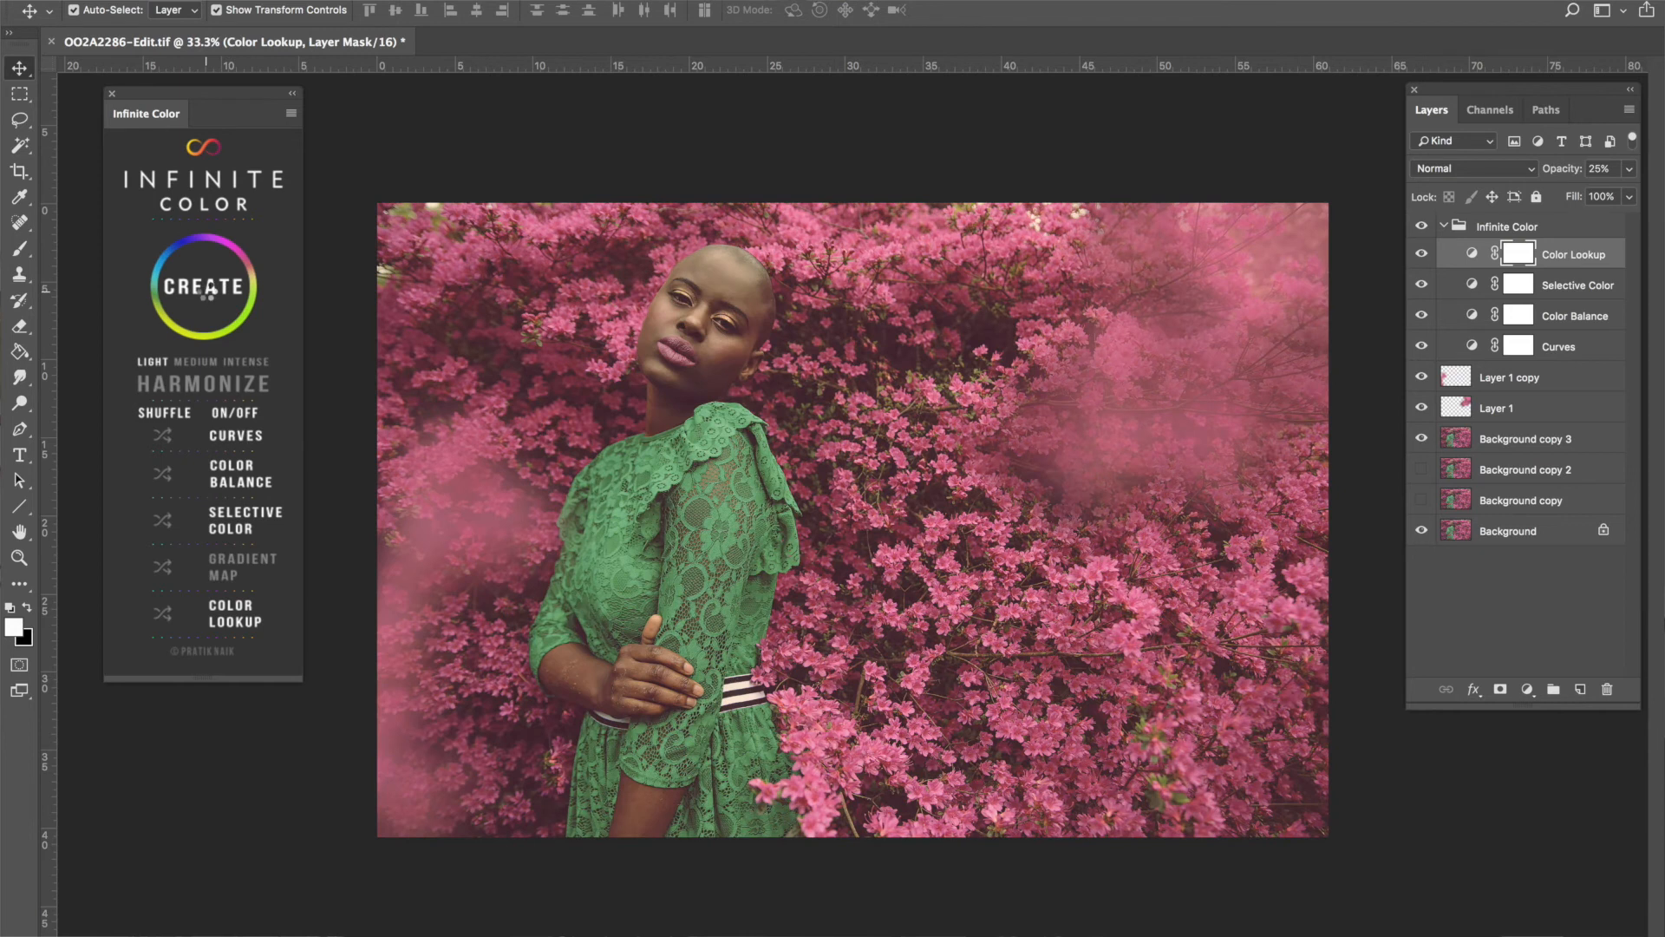
{"action": "left_click", "coordinate": [206, 289]}
{"action": "left_click", "coordinate": [205, 290]}
{"action": "left_click", "coordinate": [206, 290]}
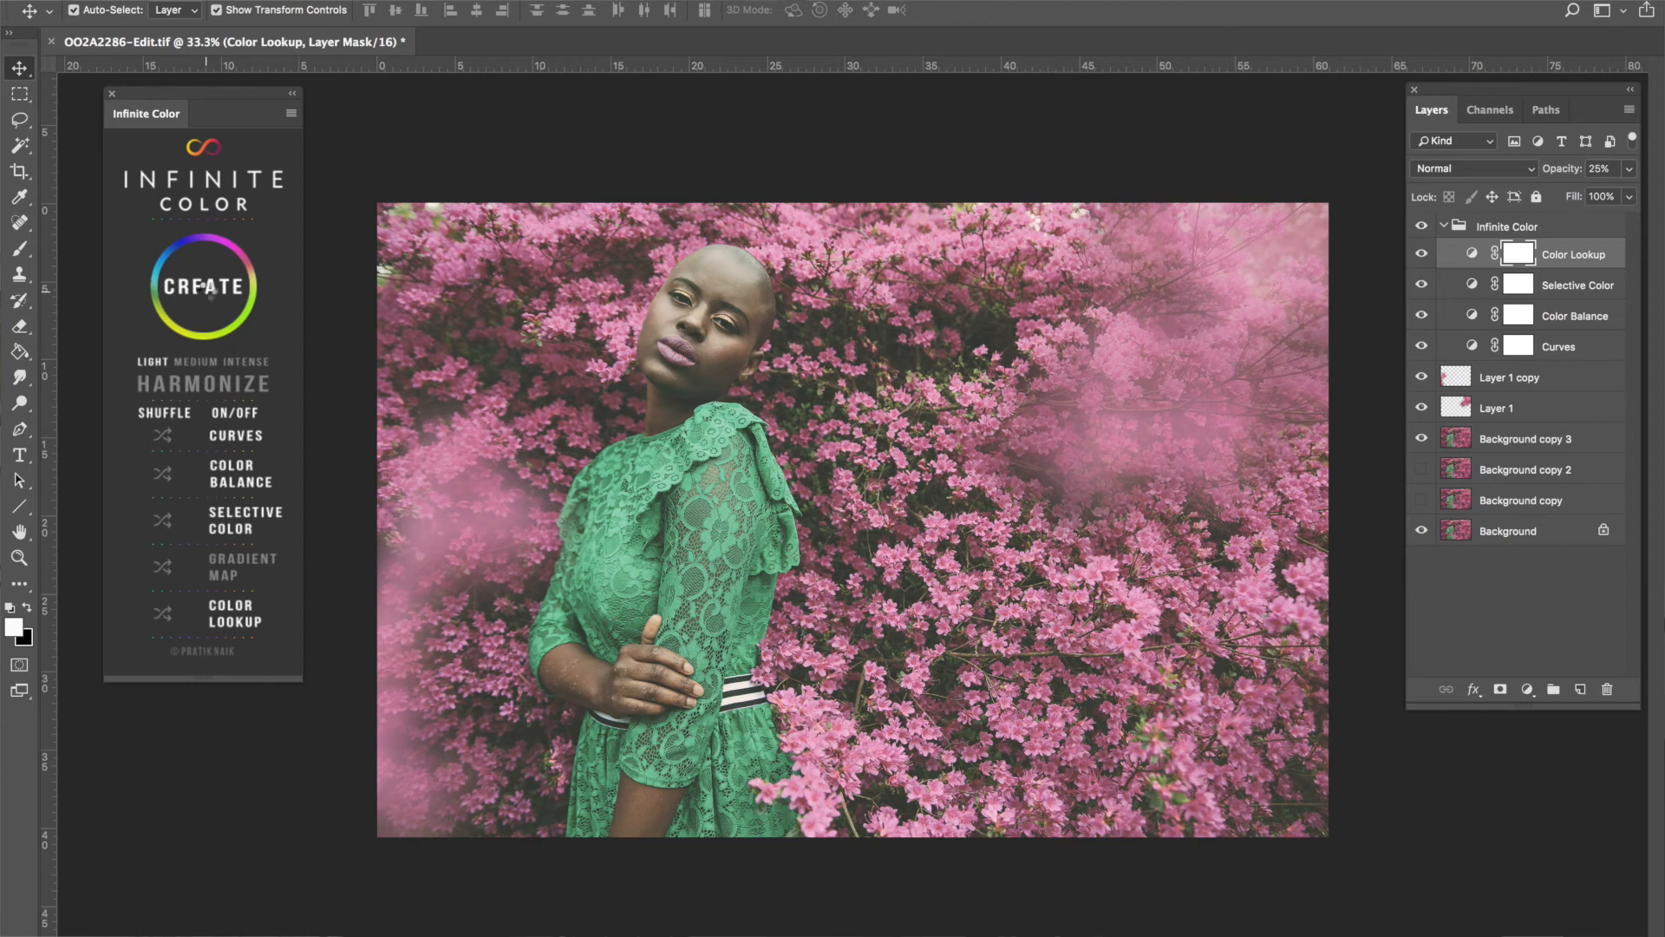
{"action": "left_click", "coordinate": [206, 290]}
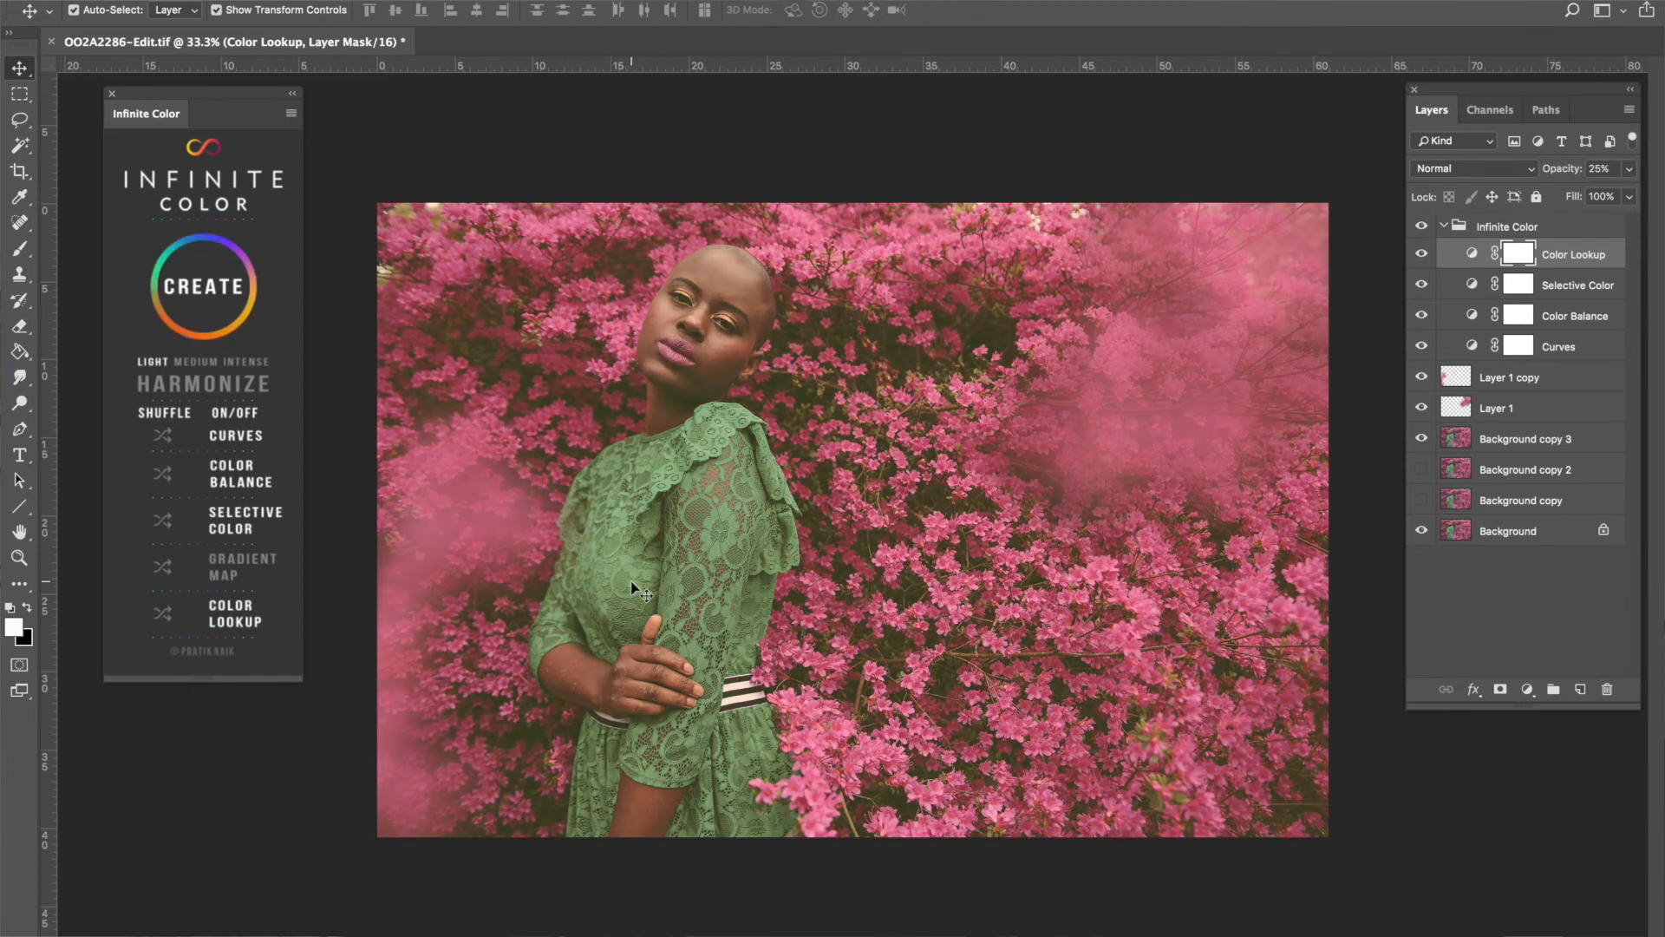
Shuffle only the Color Balance adjustment of the Infinite Color look and compare the photo with and without the grading group.
{"action": "left_click", "coordinate": [162, 480]}
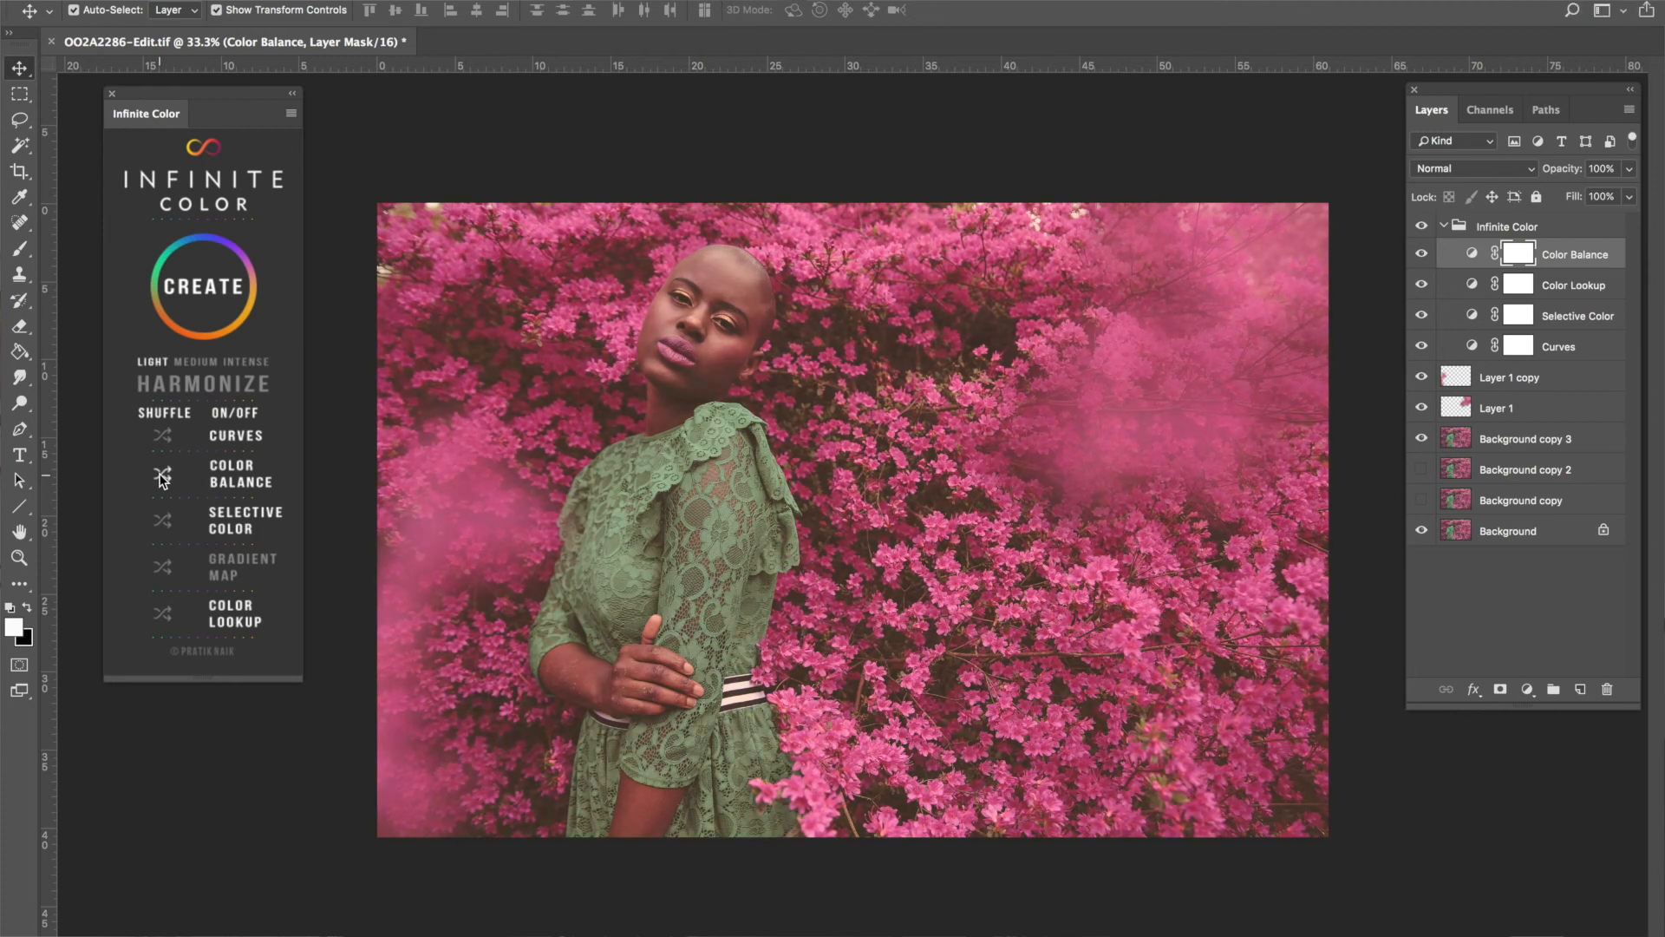
{"action": "left_click", "coordinate": [162, 476]}
{"action": "left_click", "coordinate": [1422, 227]}
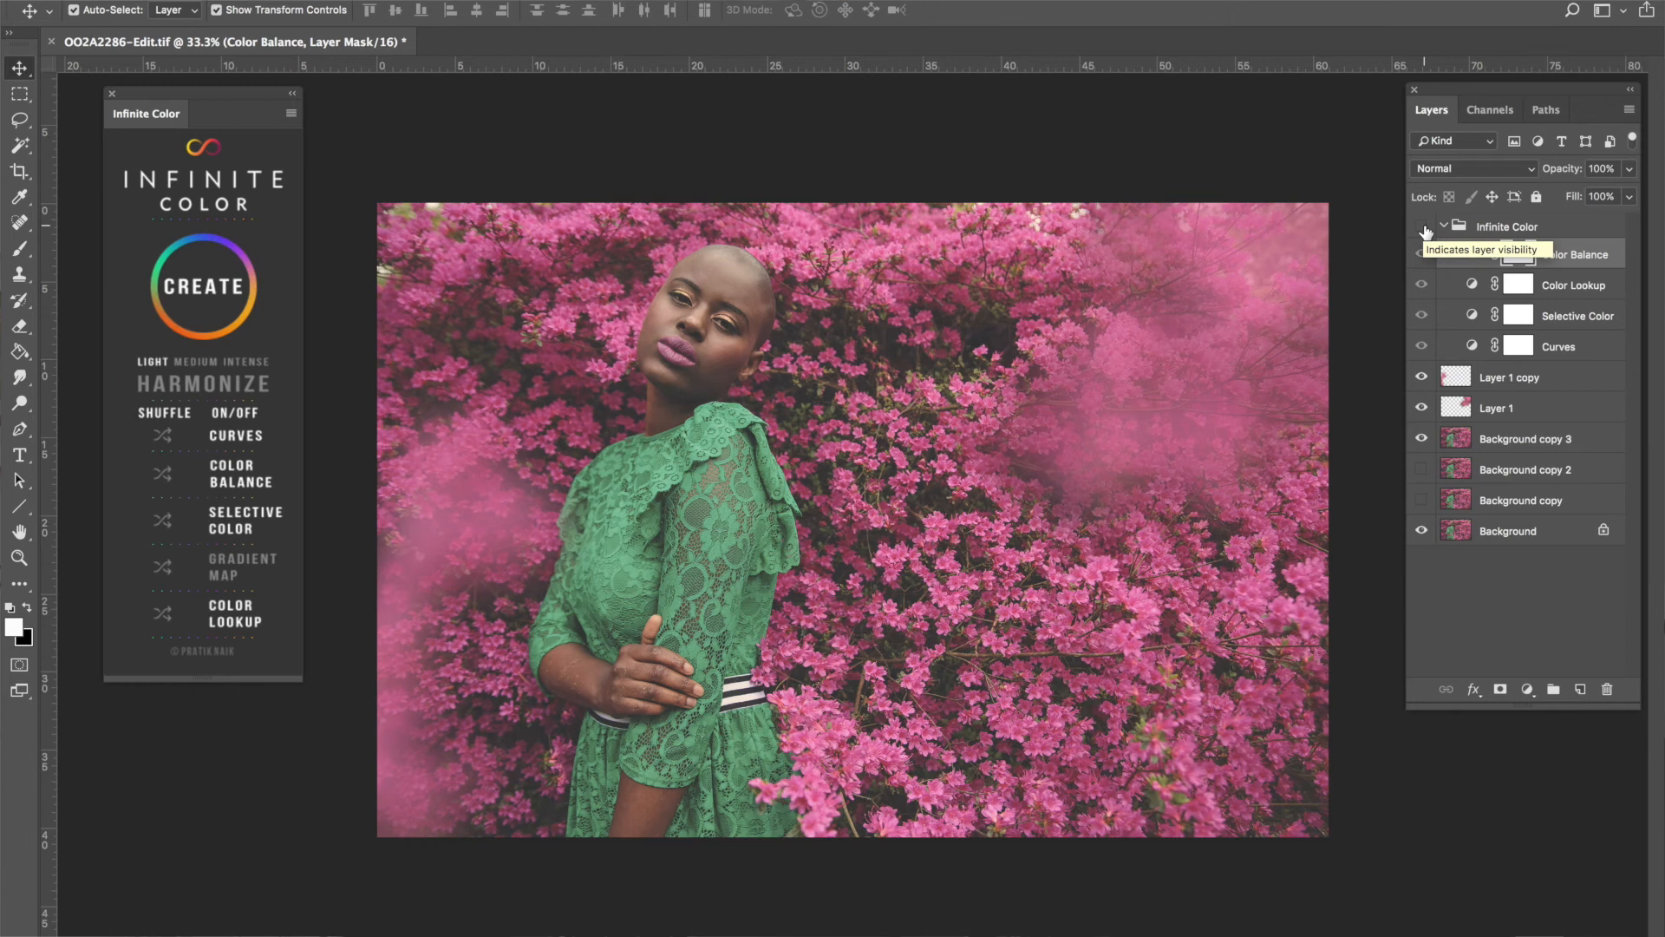
{"action": "left_click", "coordinate": [1423, 228]}
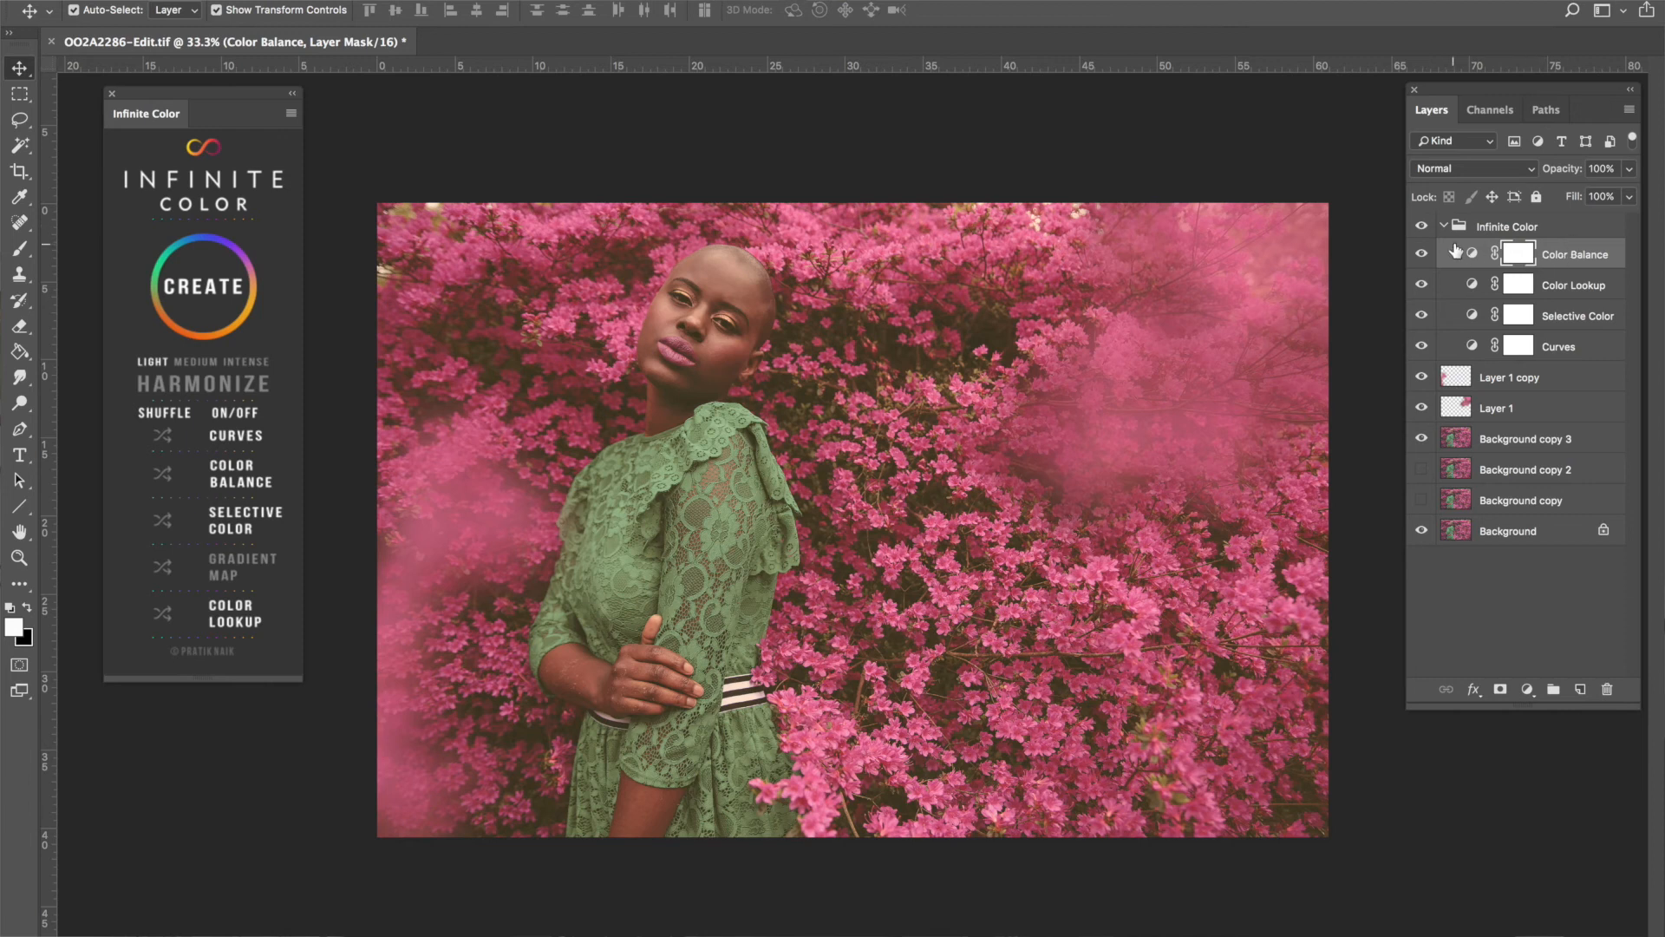
Lower the opacity of the whole Infinite Color group to about 70%.
{"action": "left_click", "coordinate": [1503, 226]}
{"action": "left_click", "coordinate": [1629, 168]}
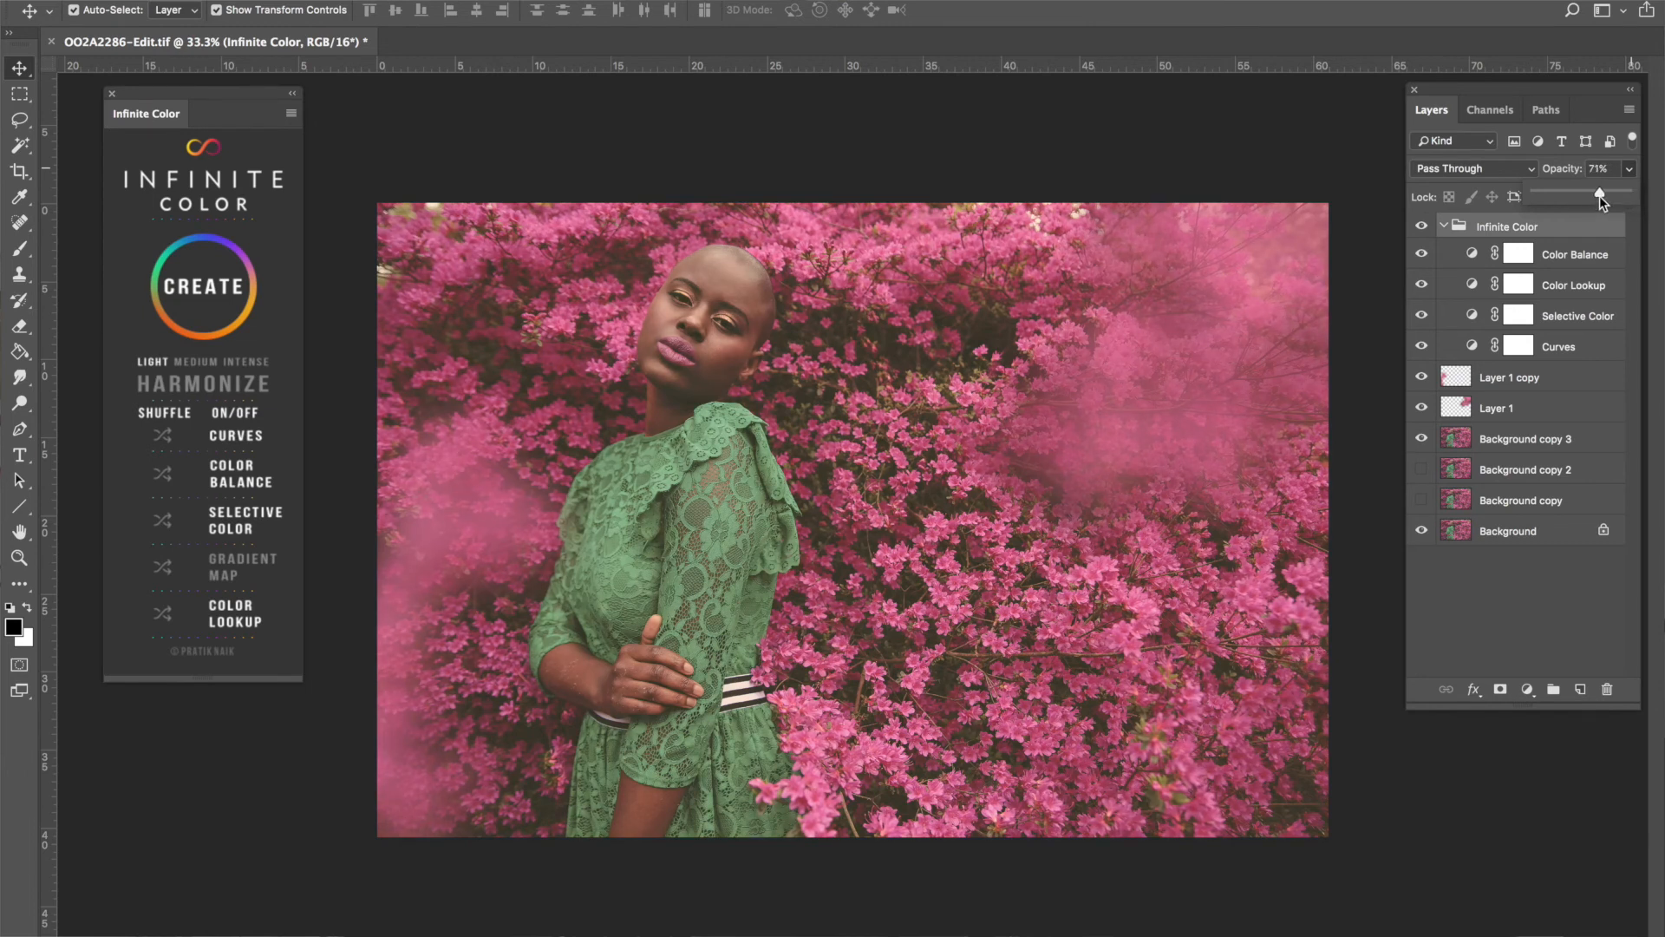
{"action": "left_click_drag", "start_coordinate": [1600, 194], "coordinate": [1597, 194]}
Group the layers from Infinite Color down to Background copy 3, and toggle the group's visibility to compare before and after.
{"action": "left_click", "coordinate": [1538, 439], "text": "shift"}
{"action": "left_click_drag", "start_coordinate": [1539, 439], "coordinate": [1553, 689]}
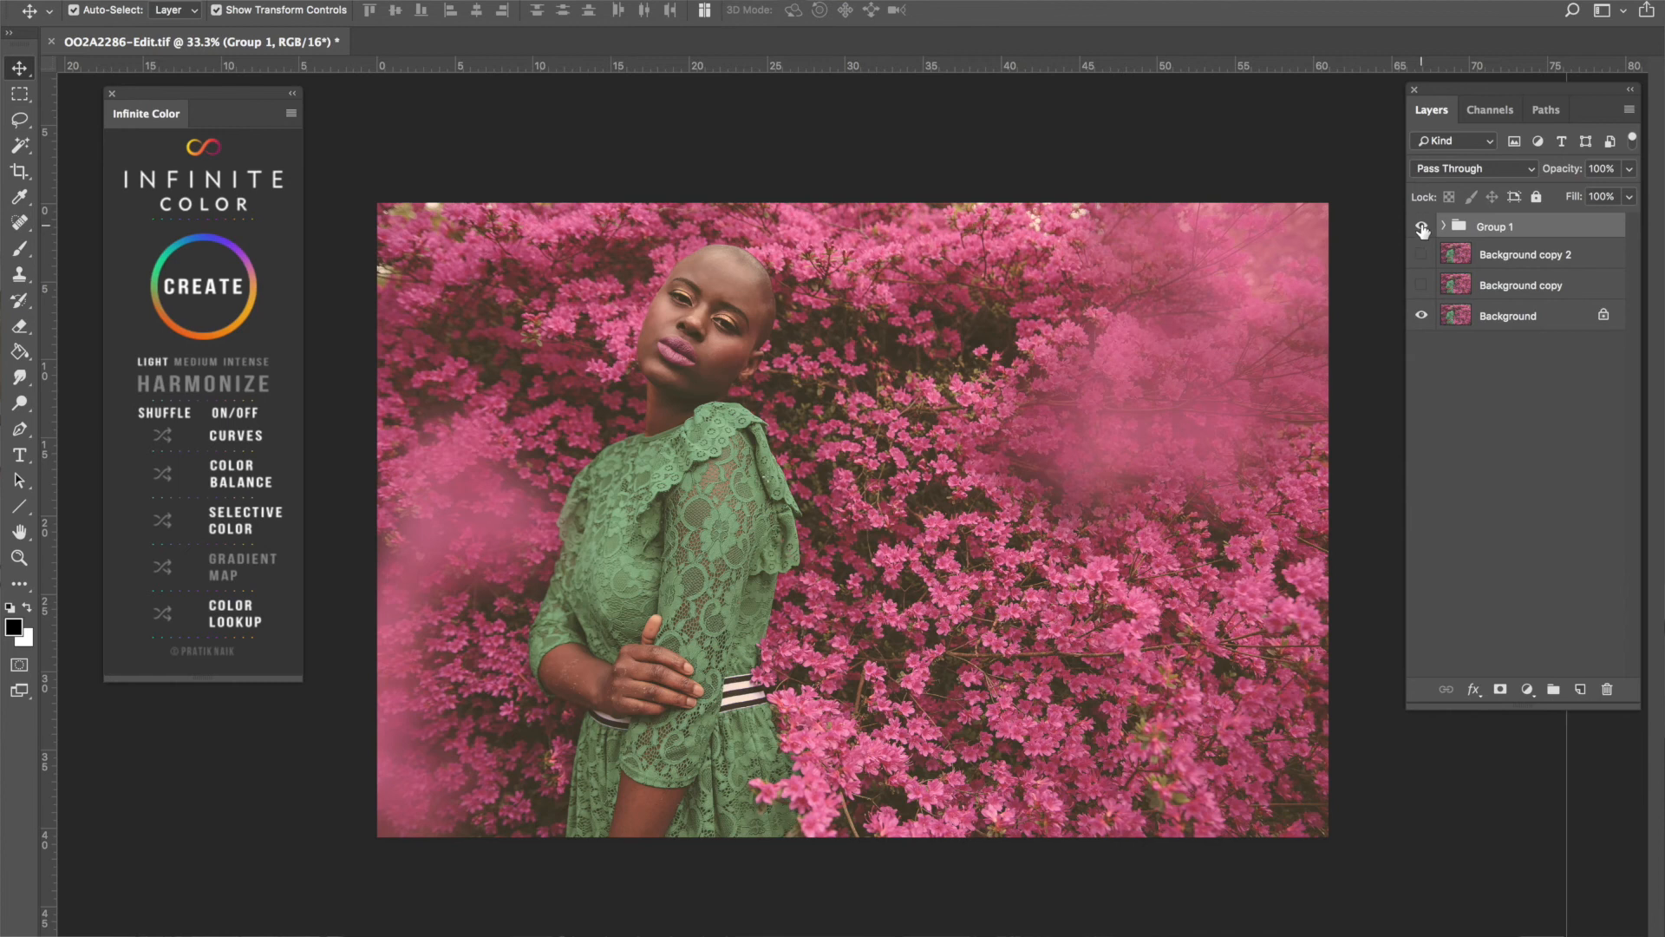
{"action": "left_click", "coordinate": [1421, 228]}
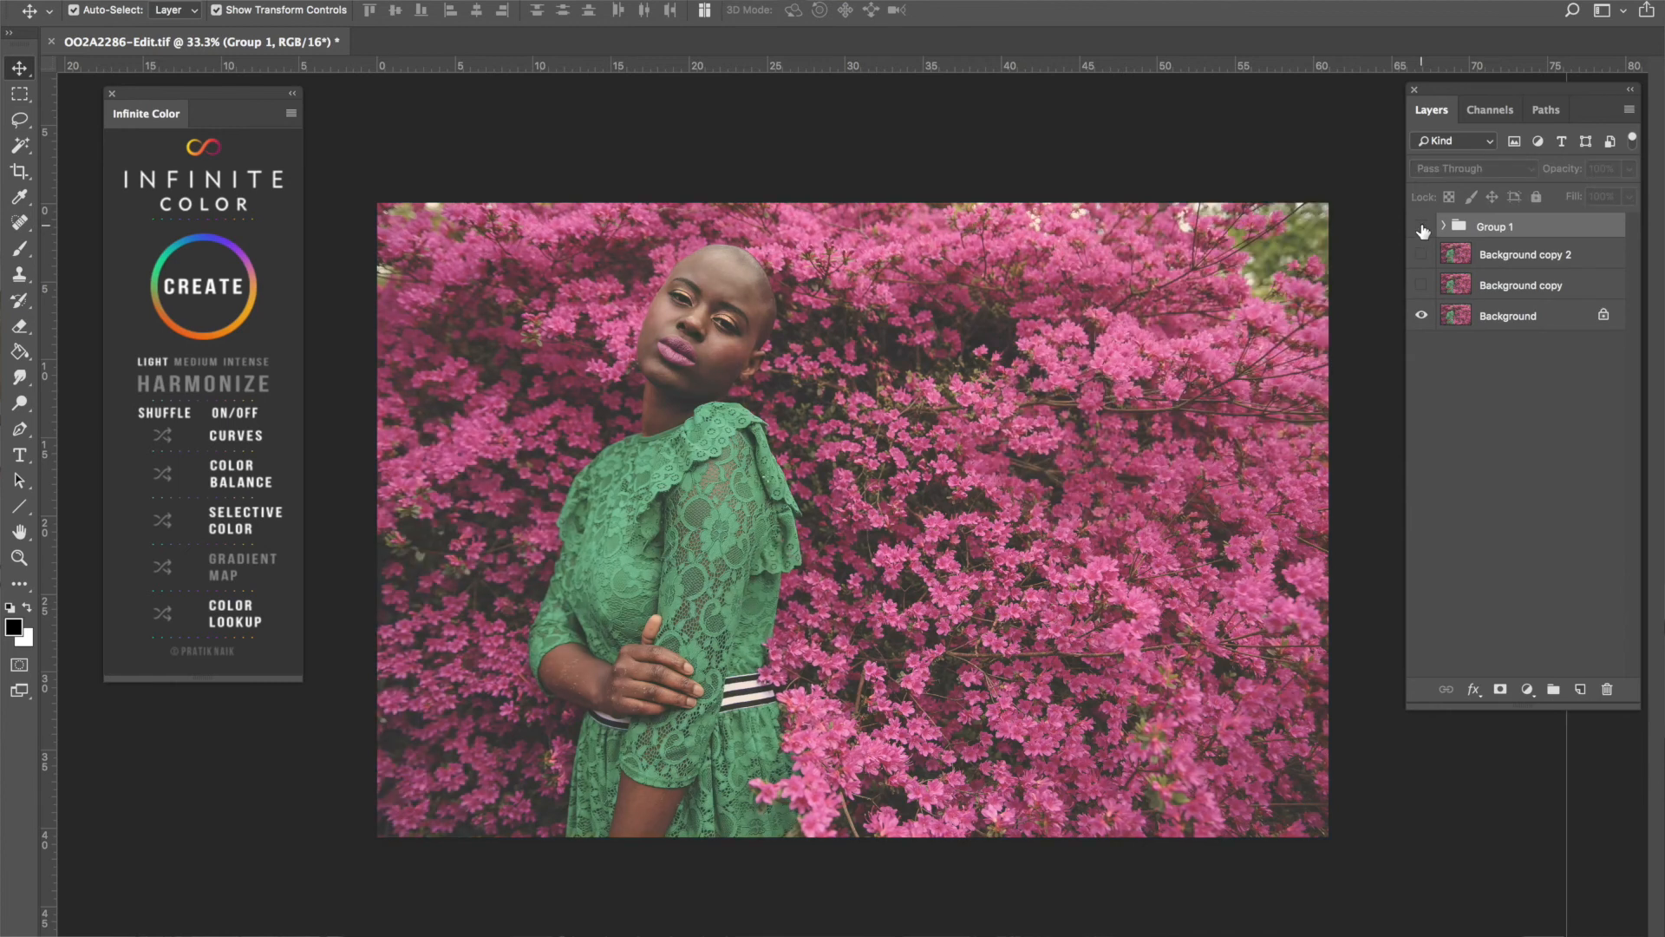
{"action": "left_click", "coordinate": [1422, 229]}
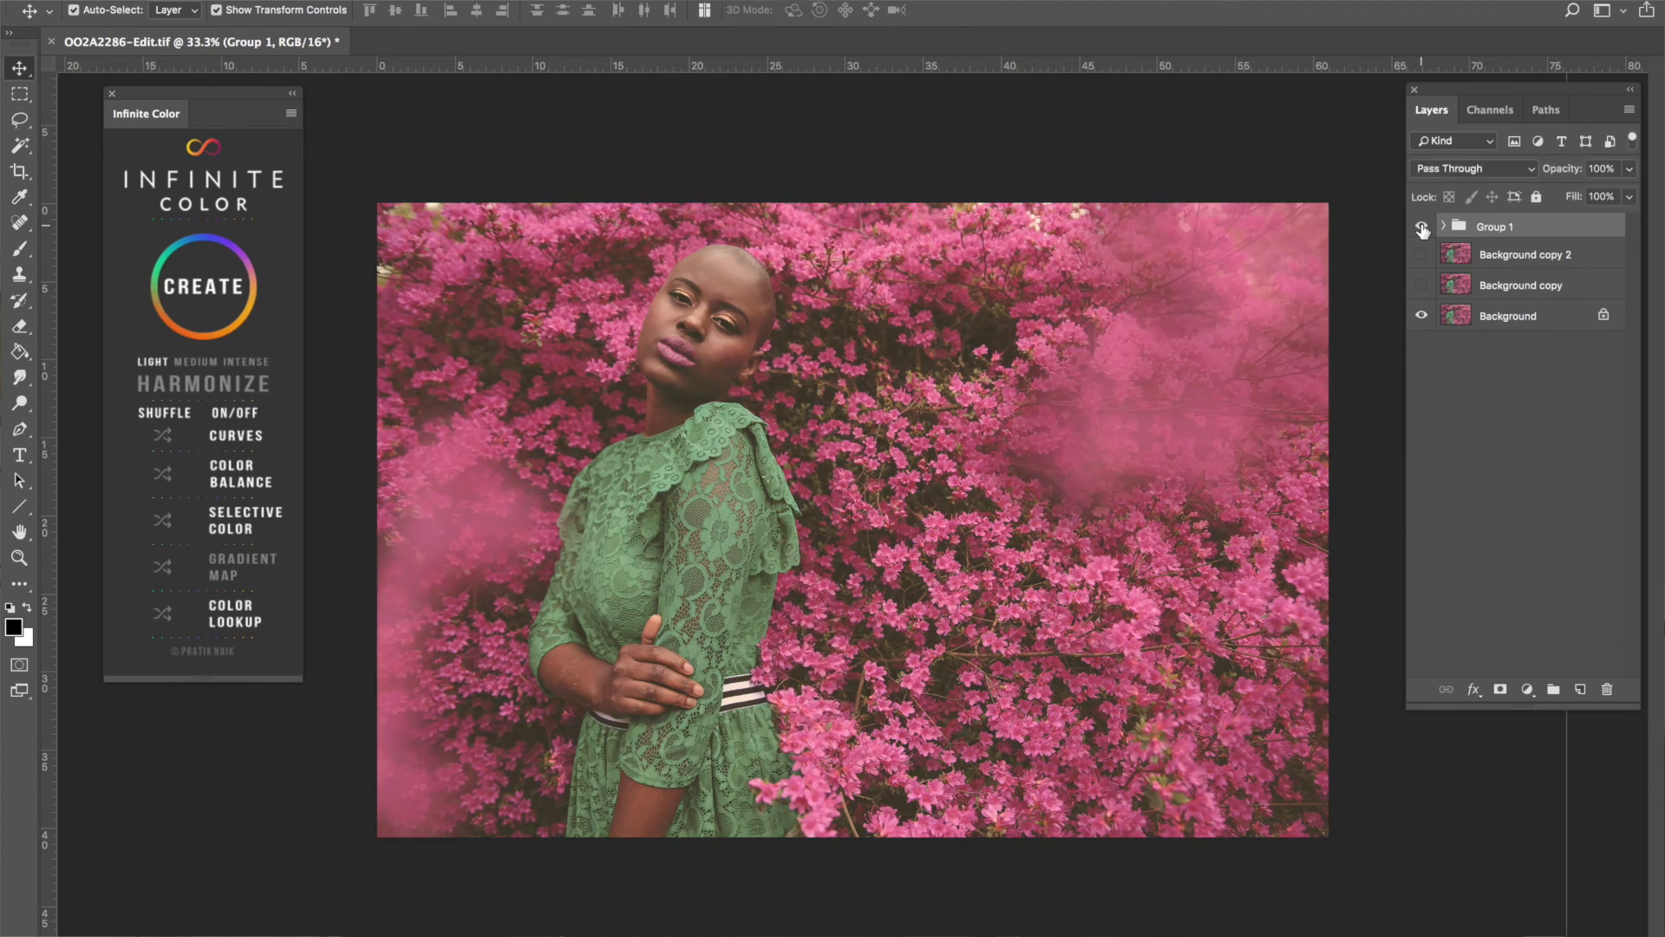
{"action": "left_click", "coordinate": [1422, 229]}
{"action": "left_click", "coordinate": [1422, 228]}
Close OO2A2286-Edit.tif and save its changes.
{"action": "left_click", "coordinate": [51, 42]}
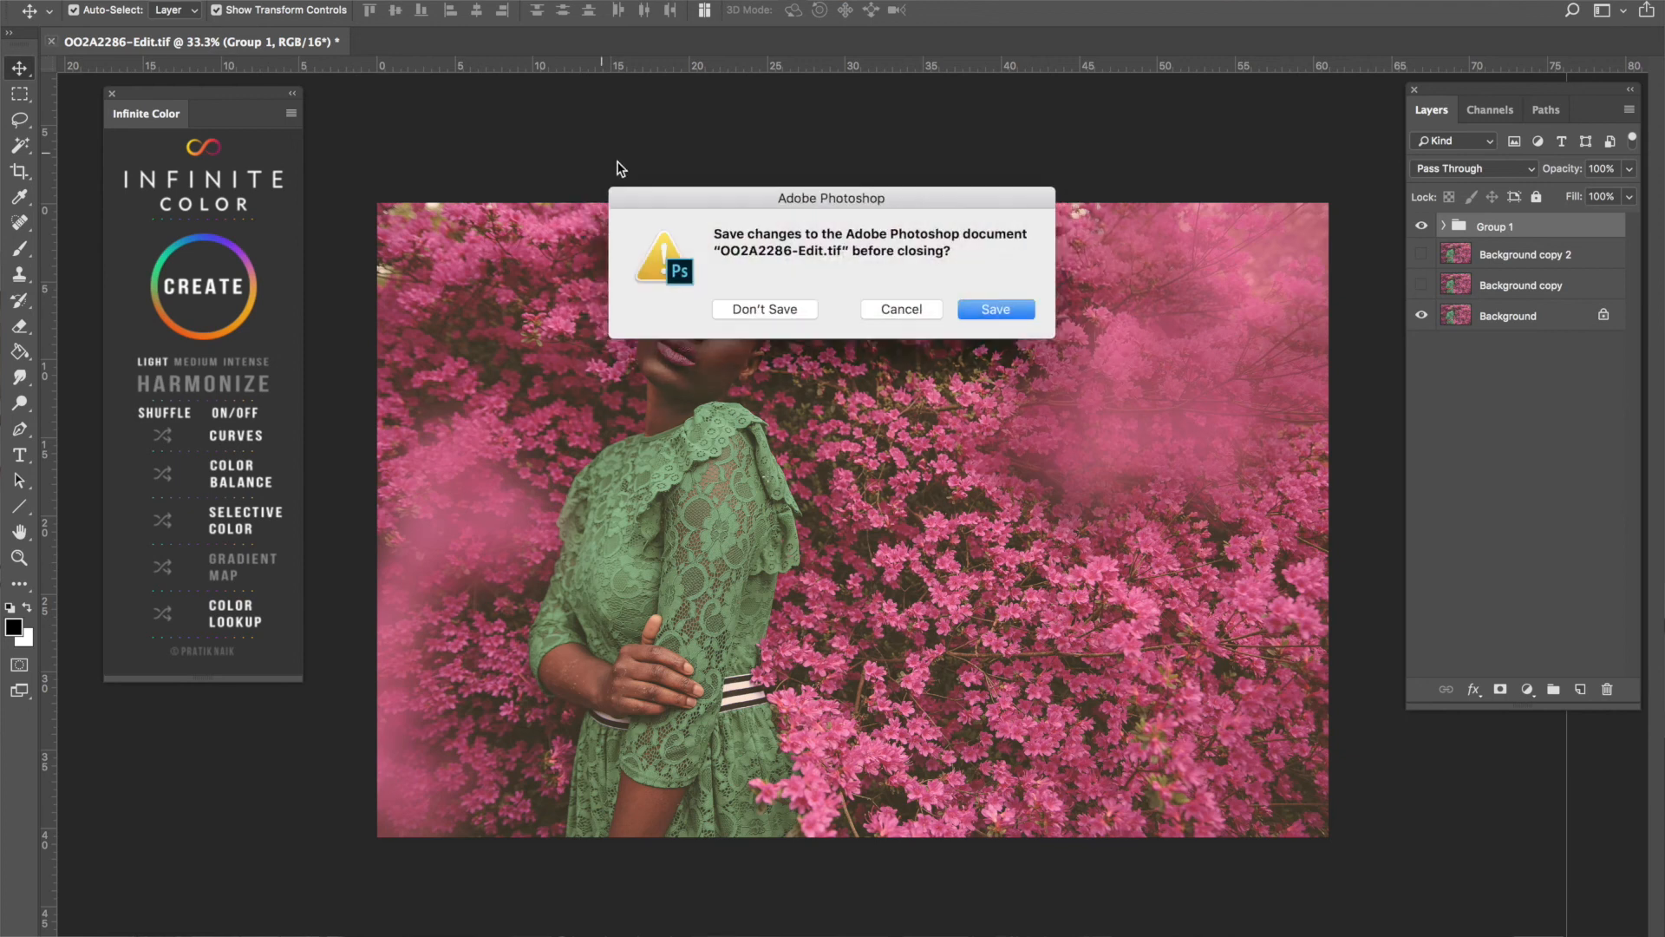
{"action": "left_click", "coordinate": [987, 315]}
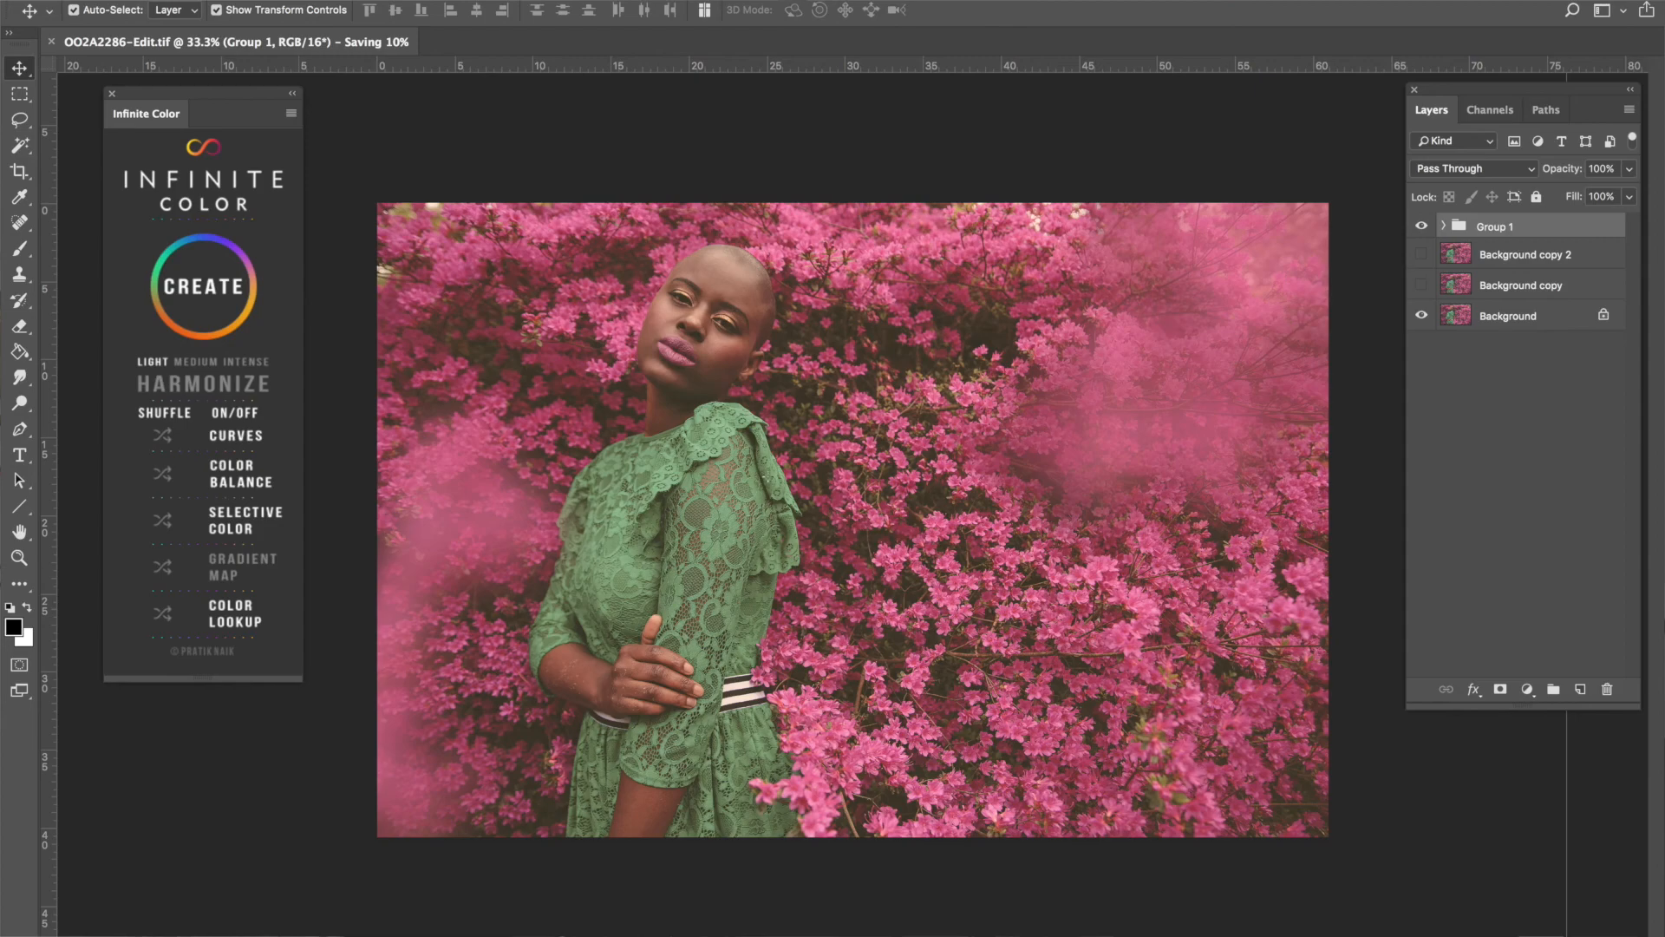
Switch to Lightroom and compare the original OO2A2286.JPG with the retouched OO2A2286-Edit.tif.
{"action": "left_click", "coordinate": [1086, 933]}
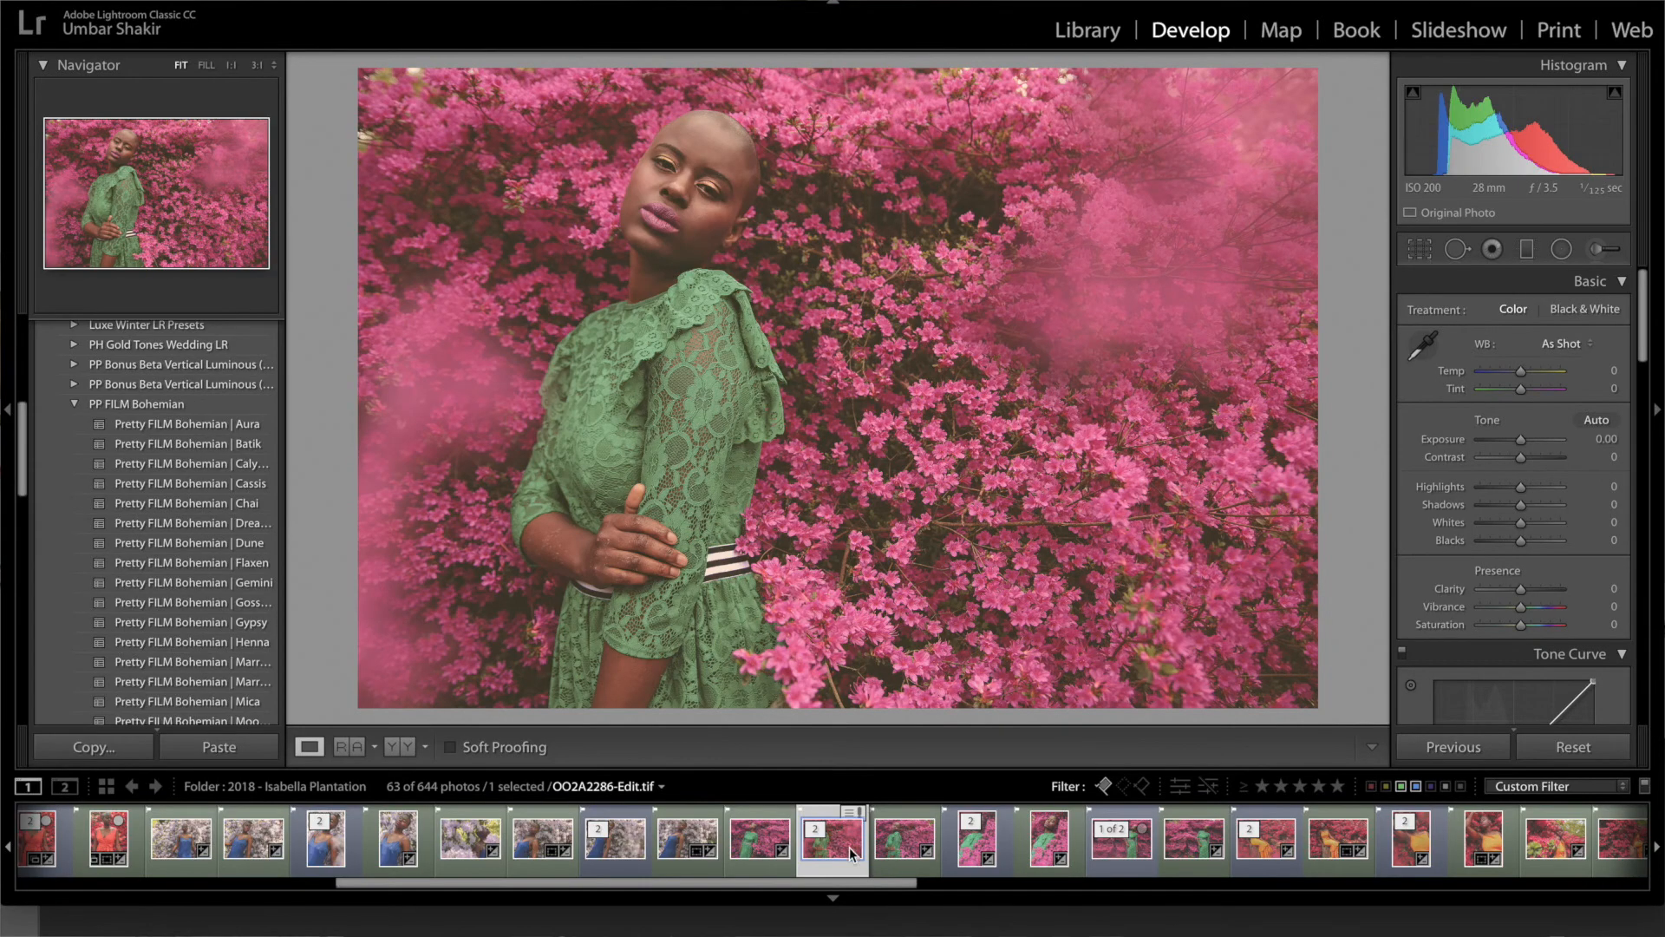
{"action": "left_click", "coordinate": [906, 857]}
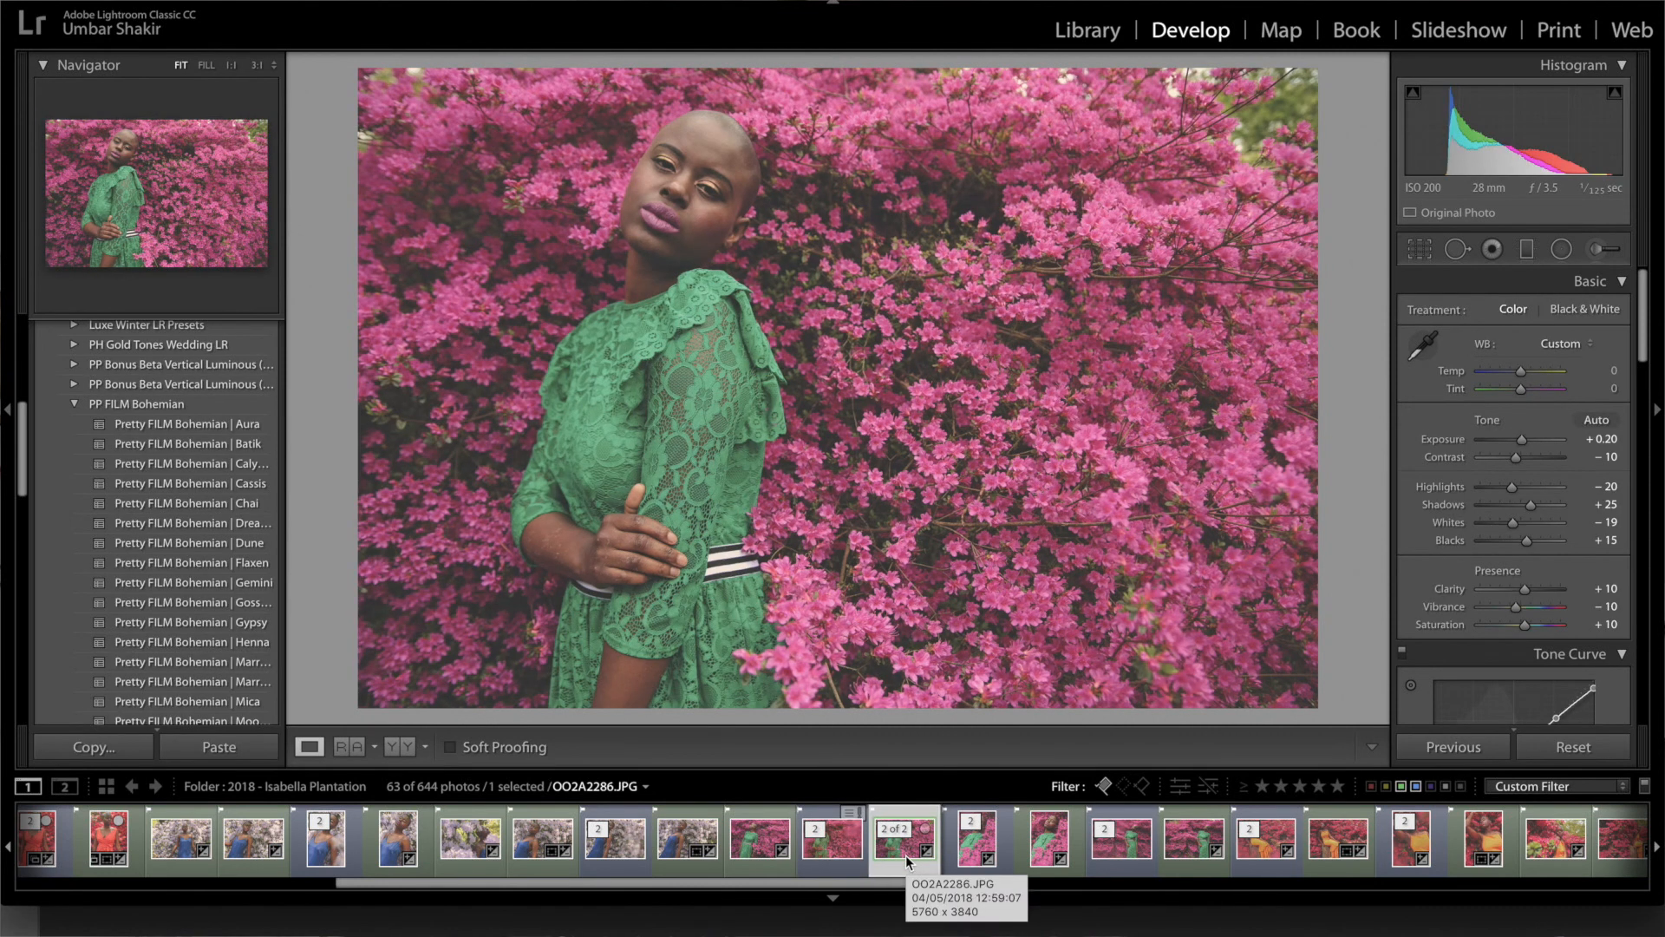
{"action": "left_click", "coordinate": [831, 849]}
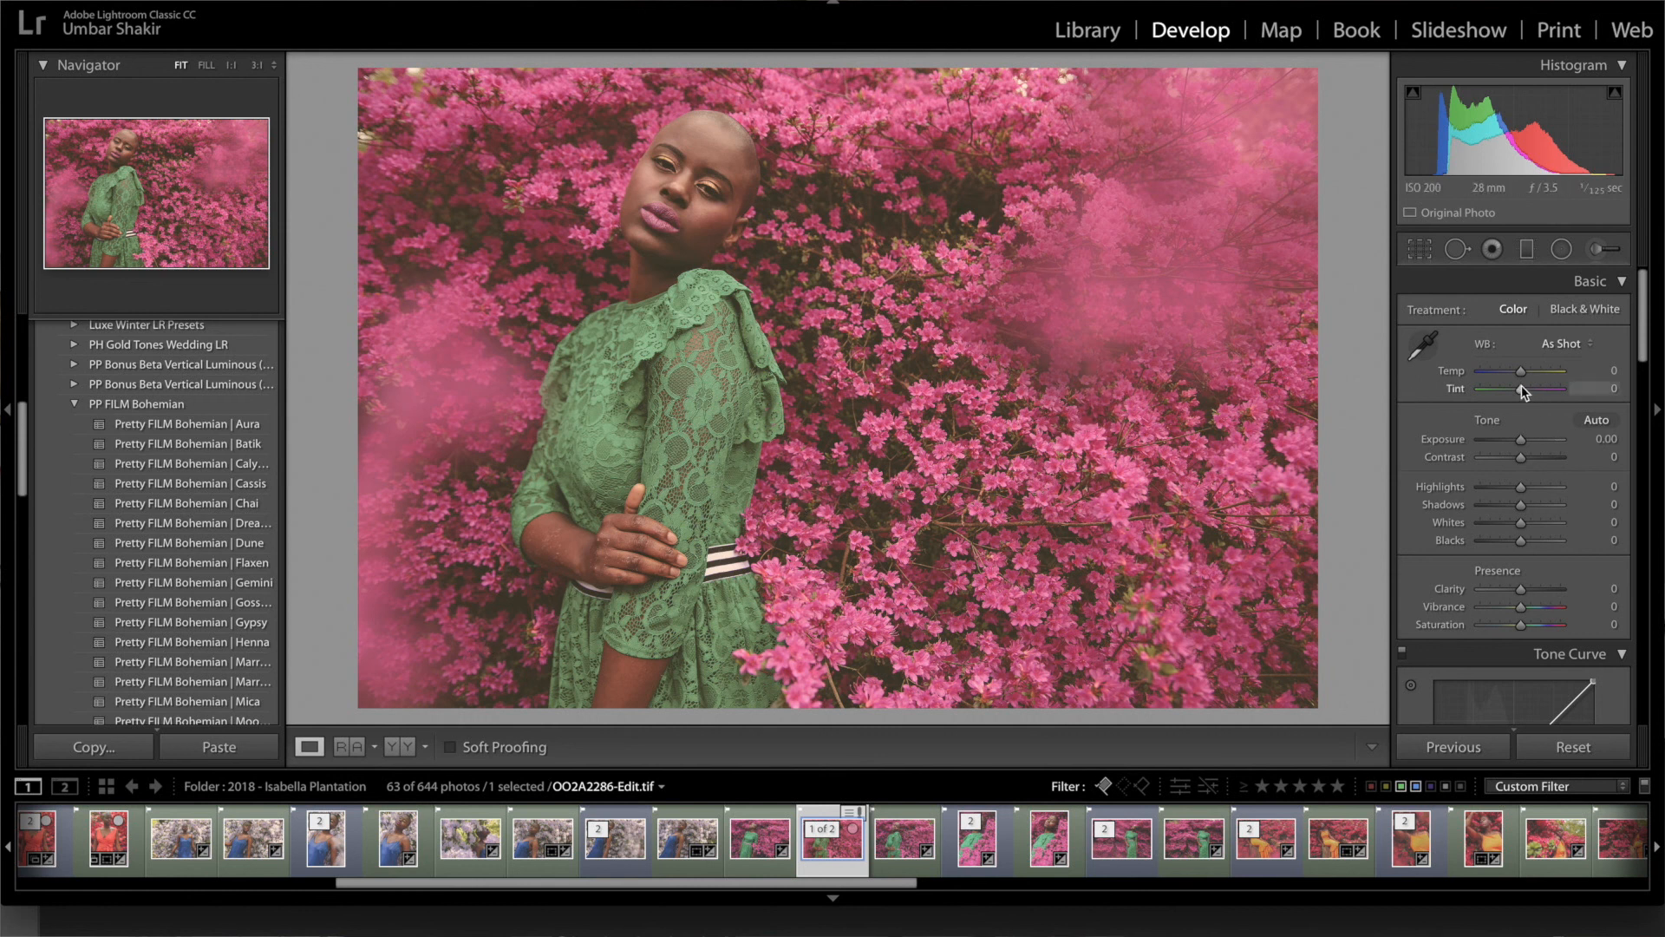
Set the tint of OO2A2286-Edit.tif to -15 and its exposure to +0.20.
{"action": "left_click_drag", "start_coordinate": [1522, 389], "coordinate": [1523, 440]}
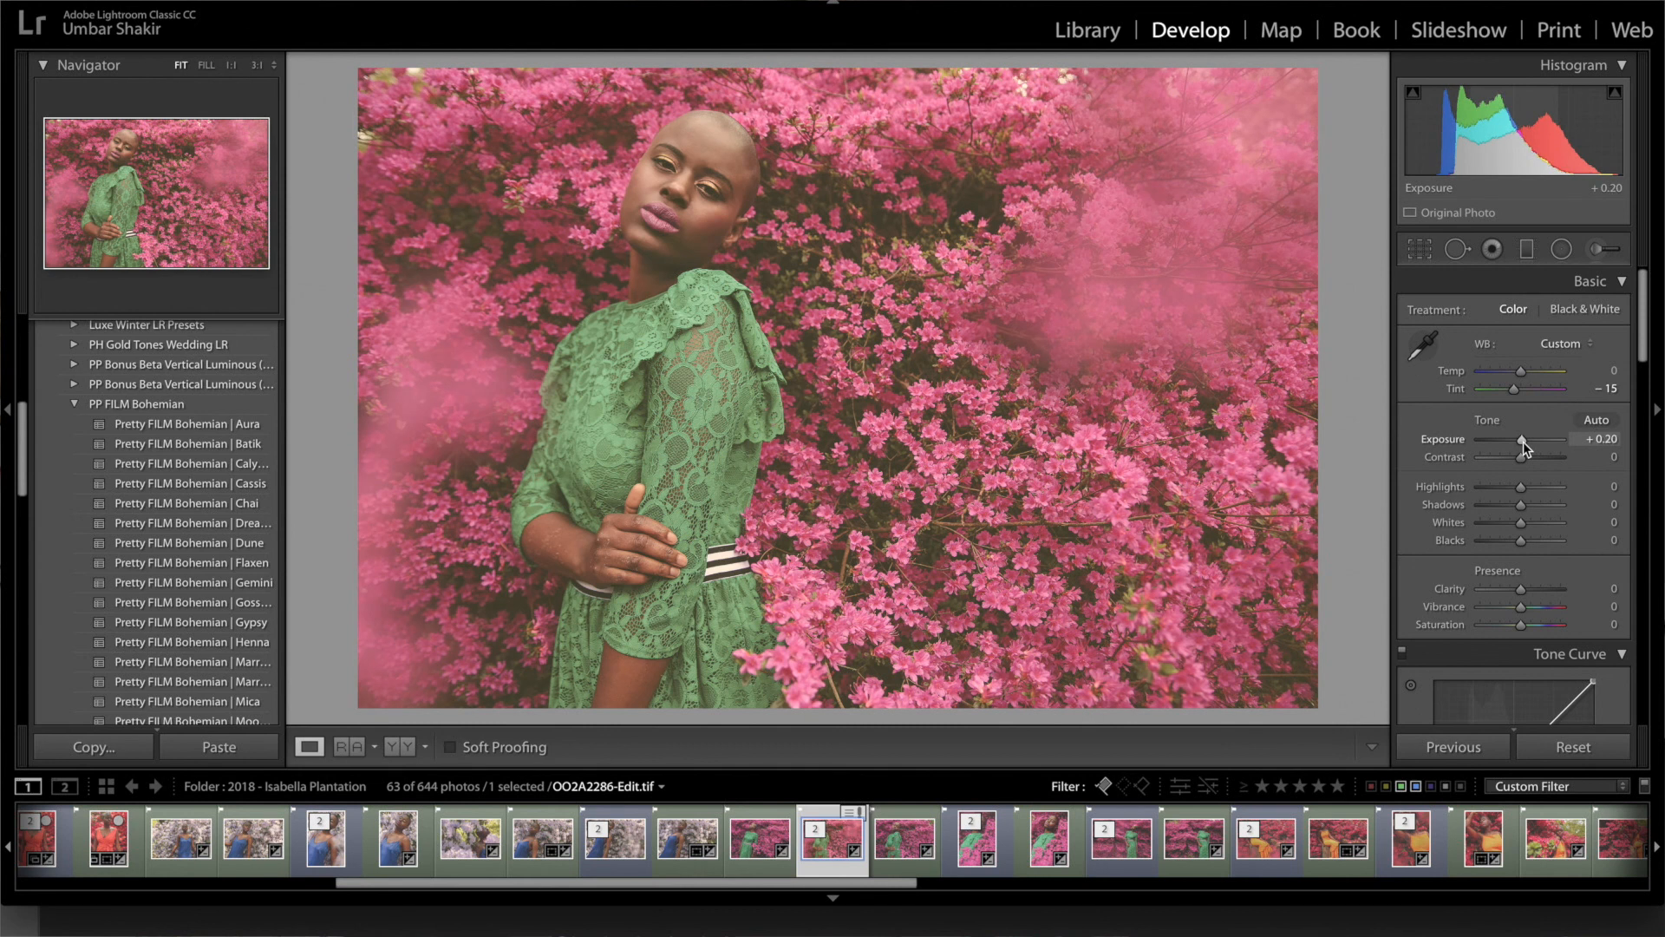
{"action": "left_click_drag", "start_coordinate": [1523, 441], "coordinate": [1521, 440]}
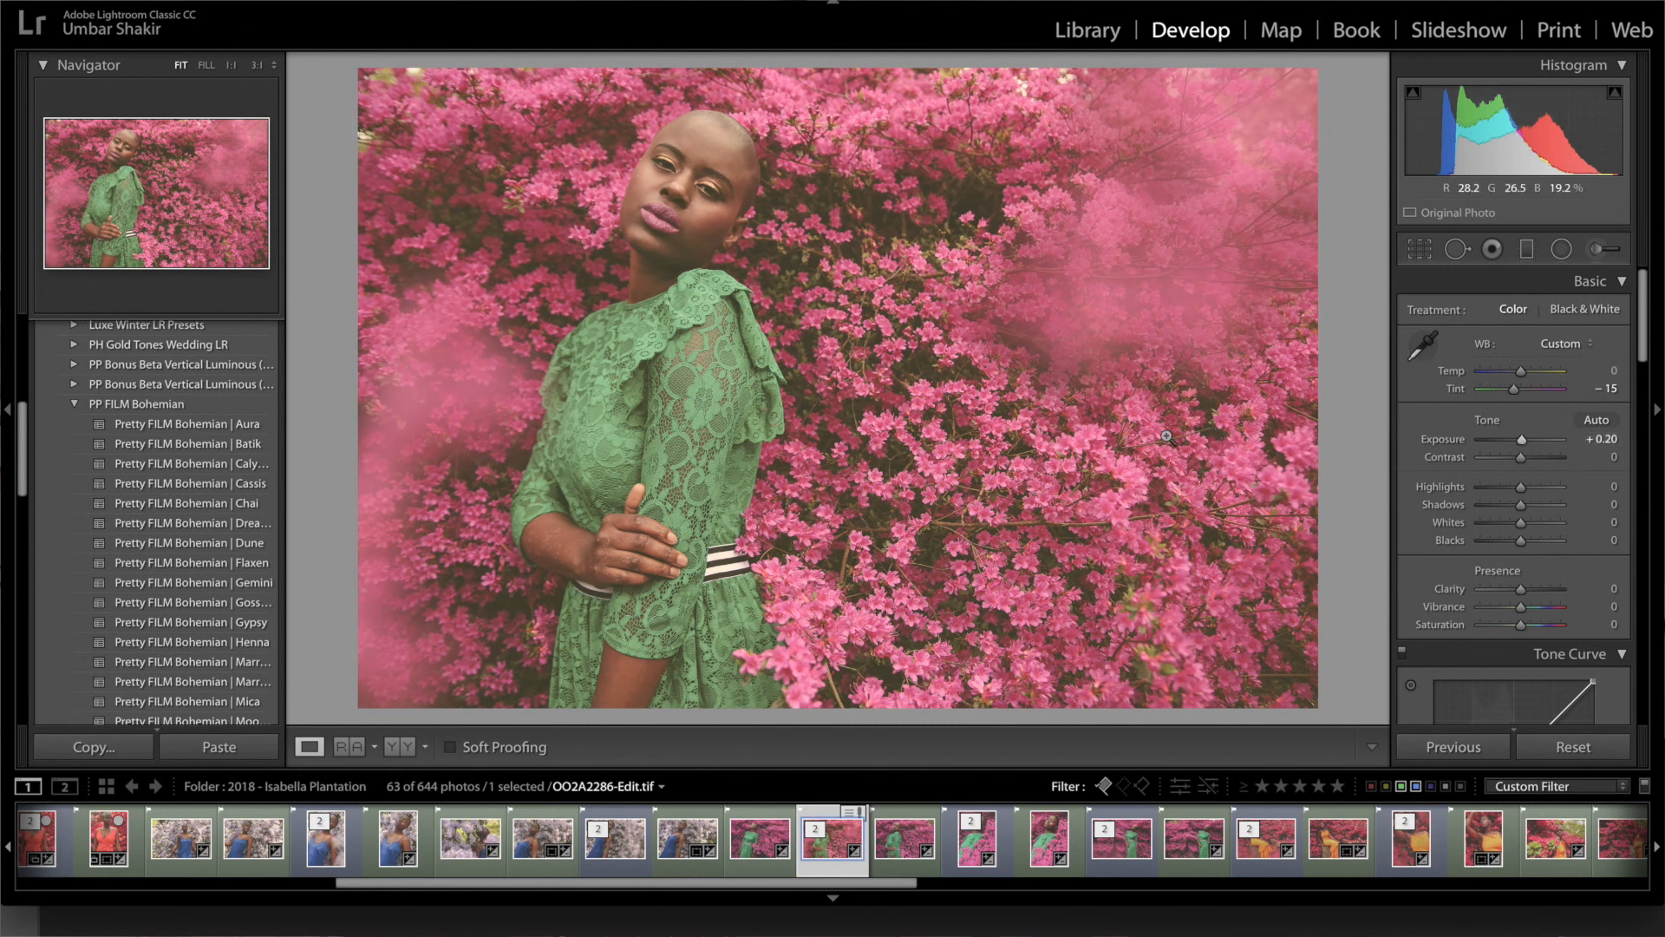